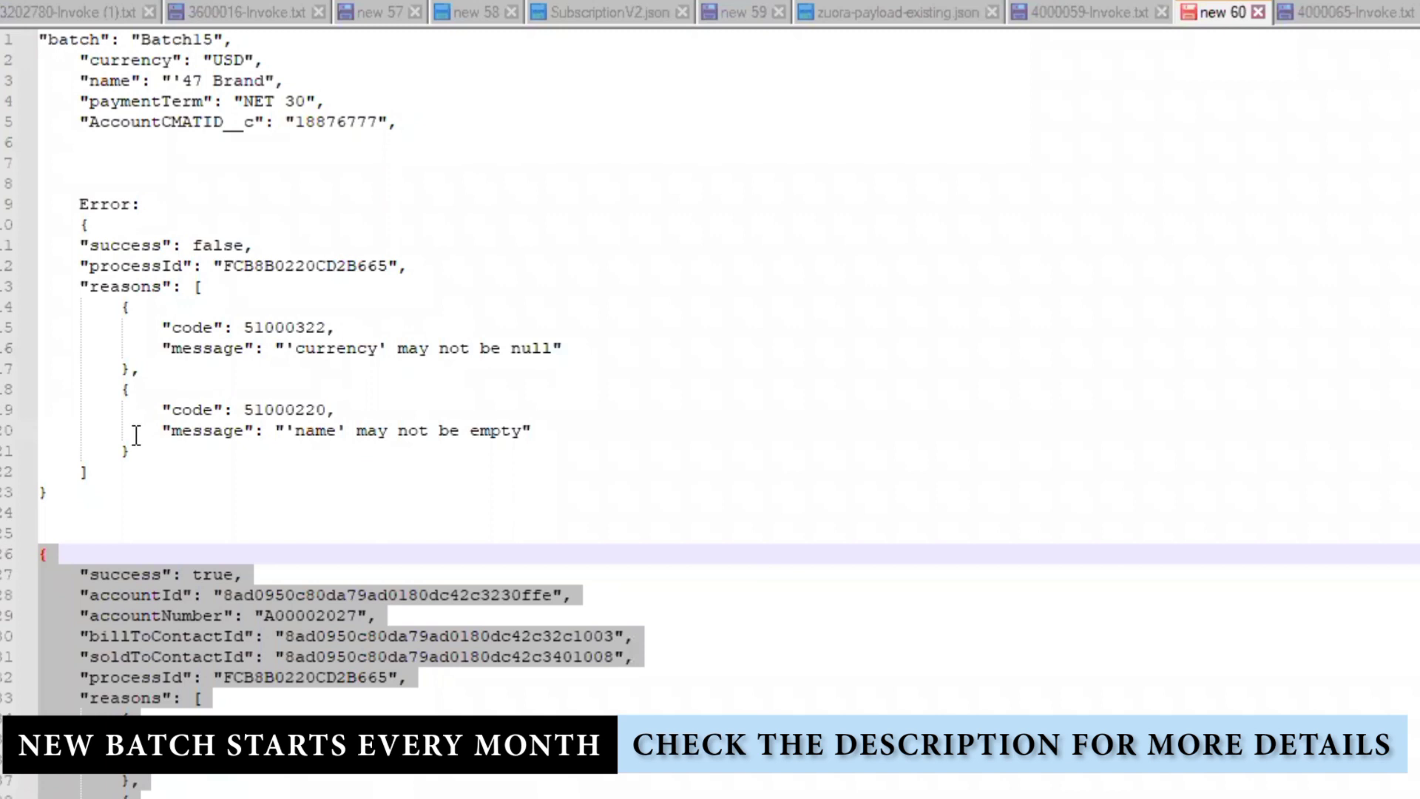
click(136, 434)
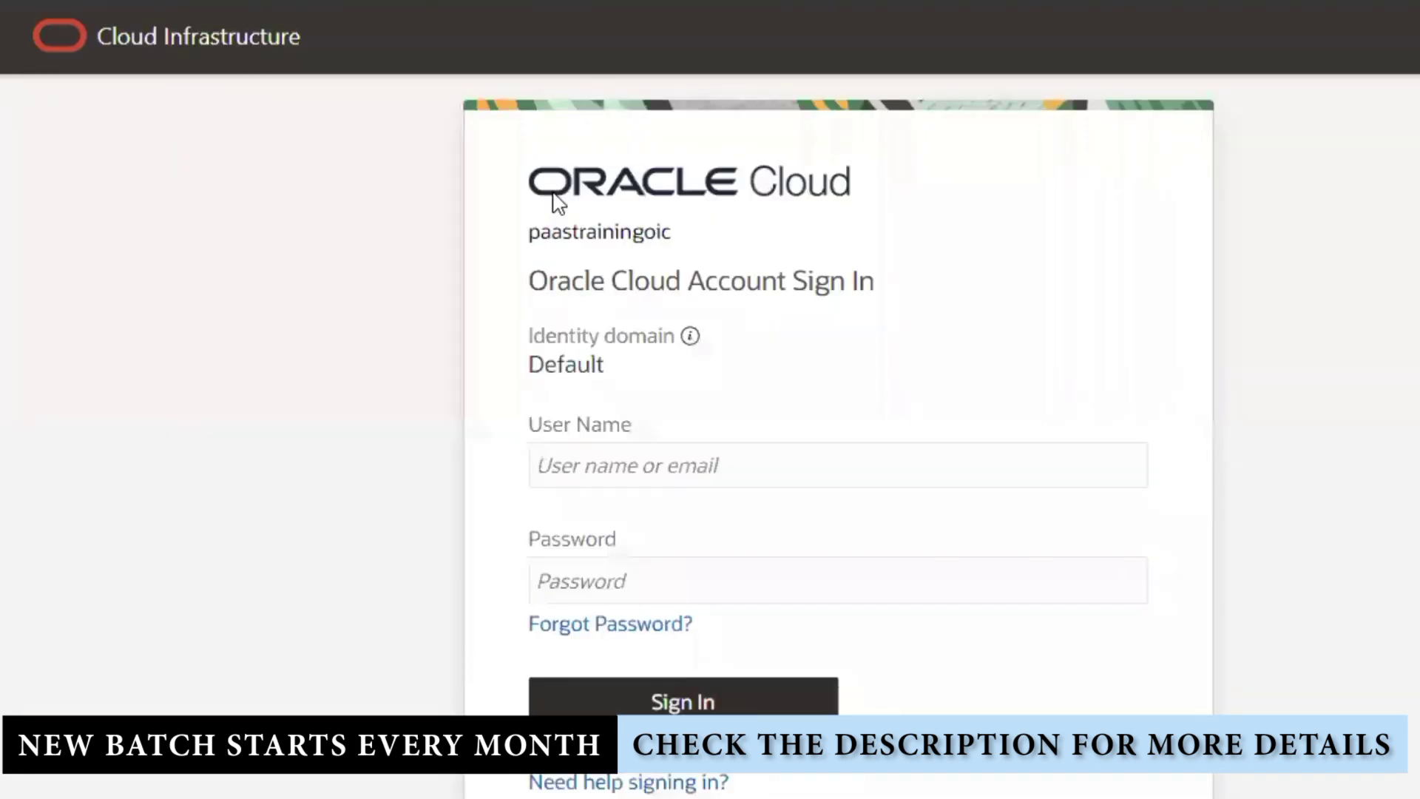
- Sign in to the Oracle Cloud account using the saved user name and the account password
click(710, 466)
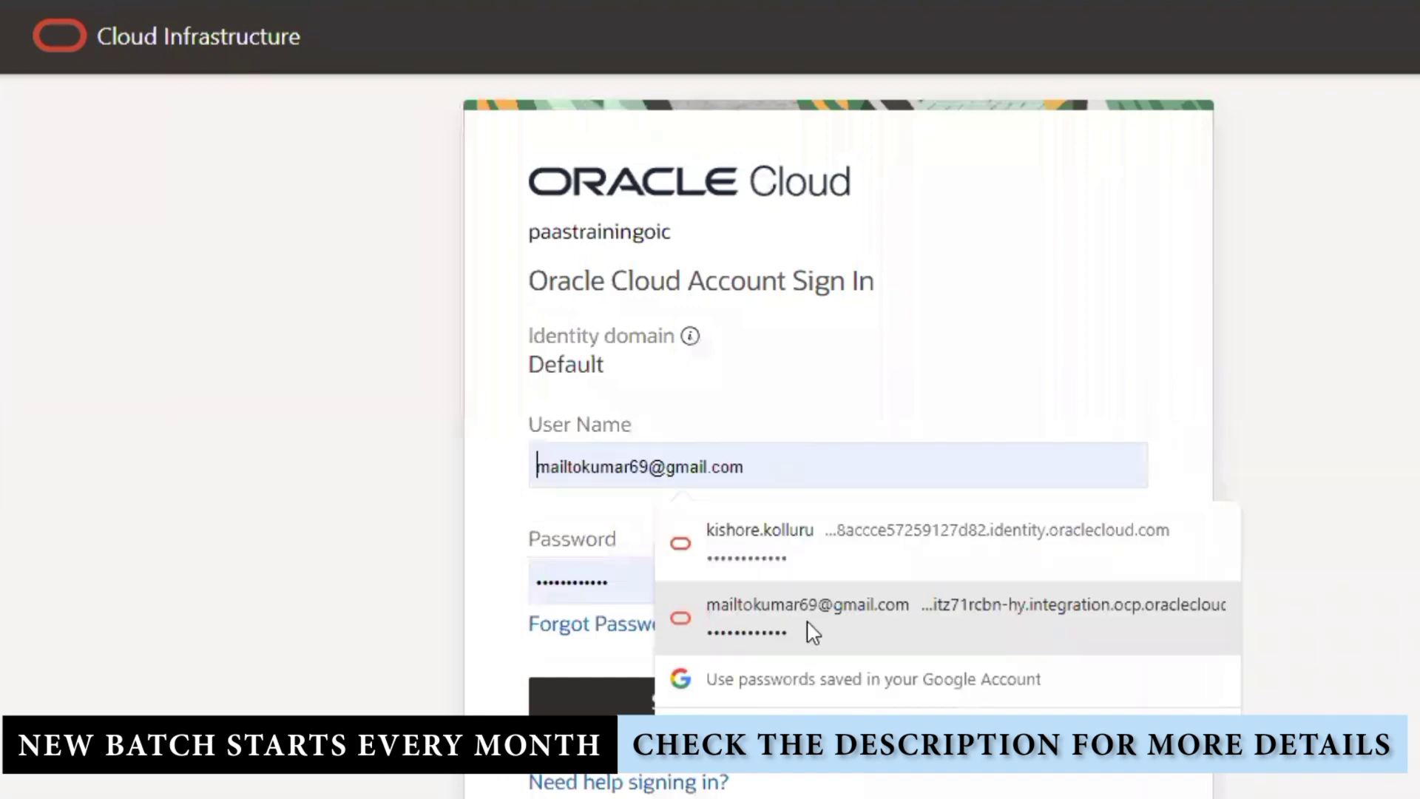
click(811, 631)
click(694, 703)
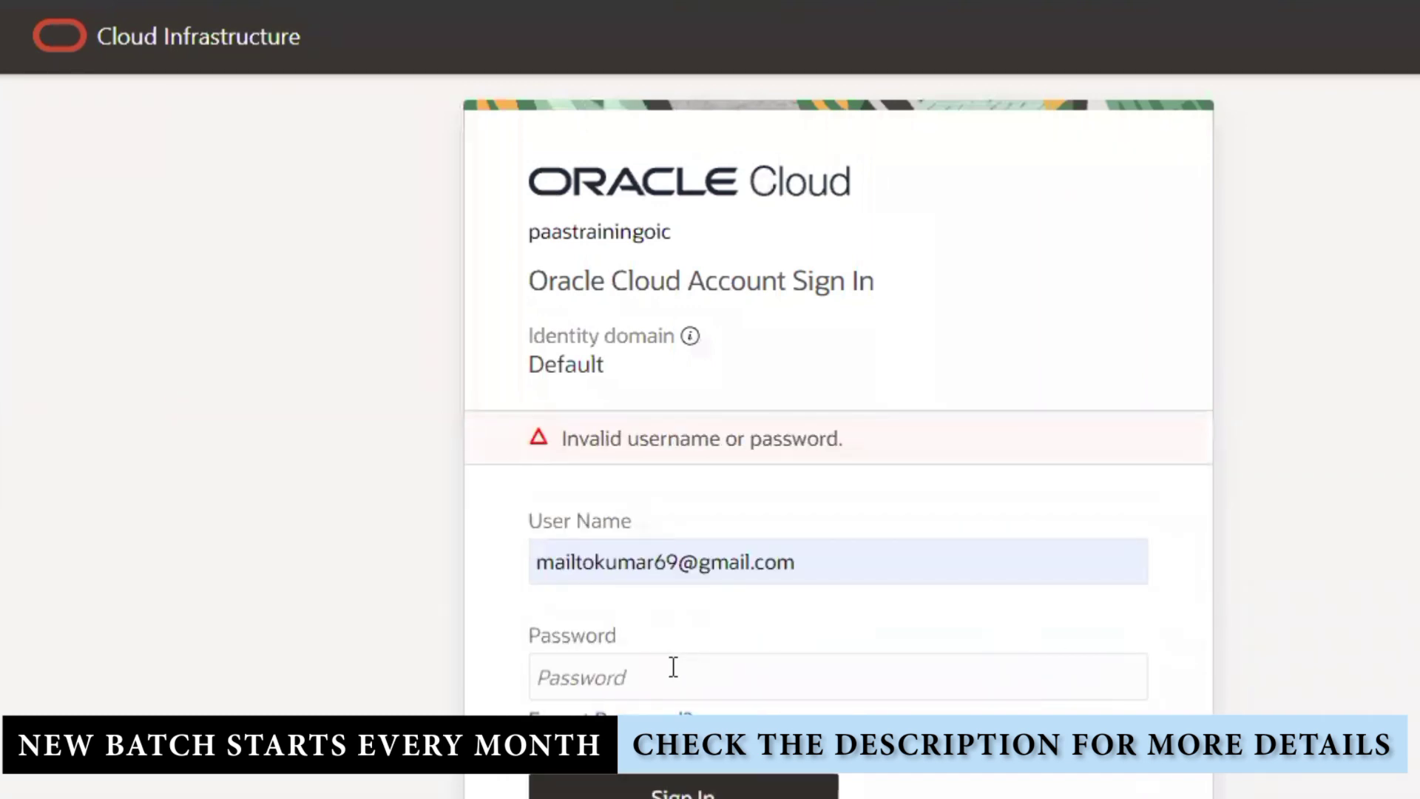
click(671, 670)
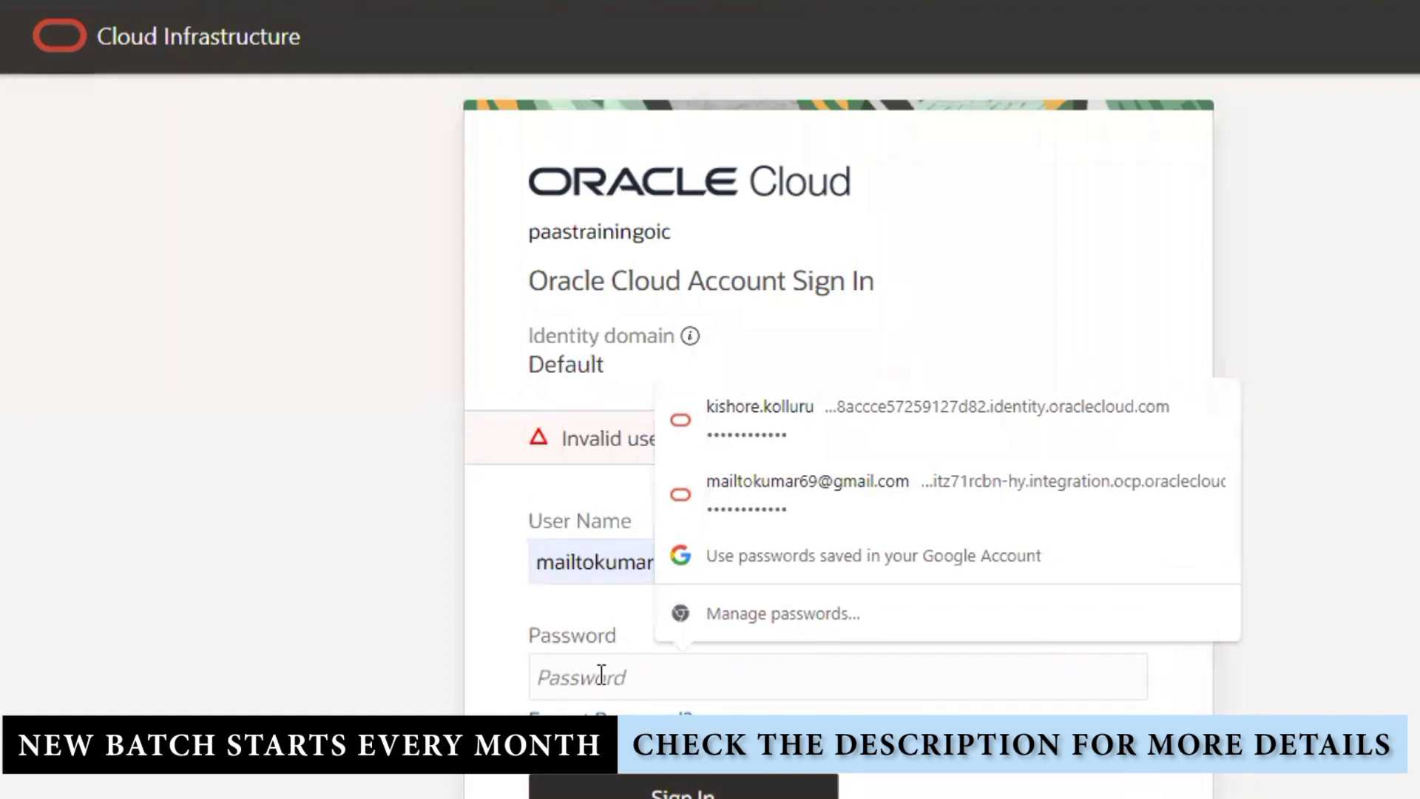
text(aaaaaaa)
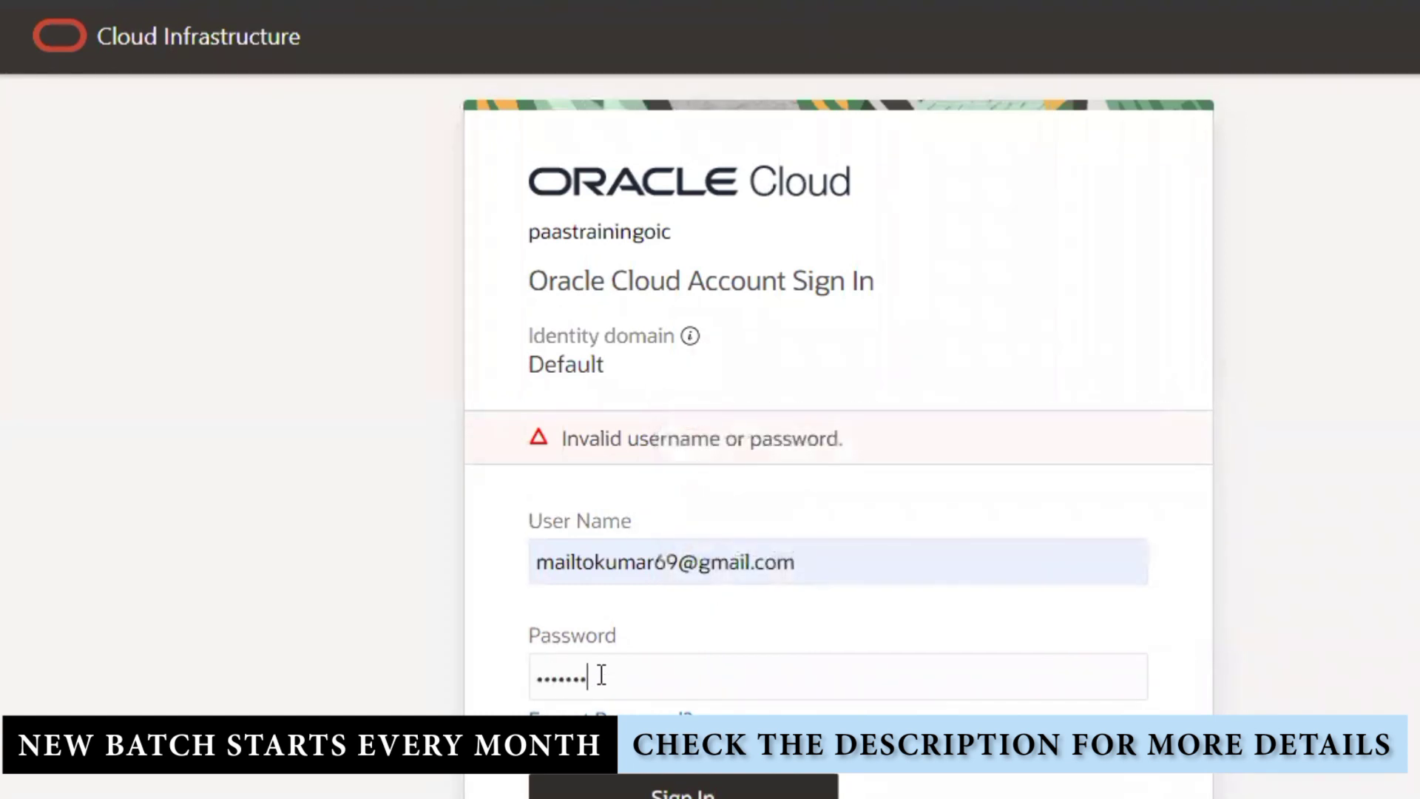
text(aaaaaa)
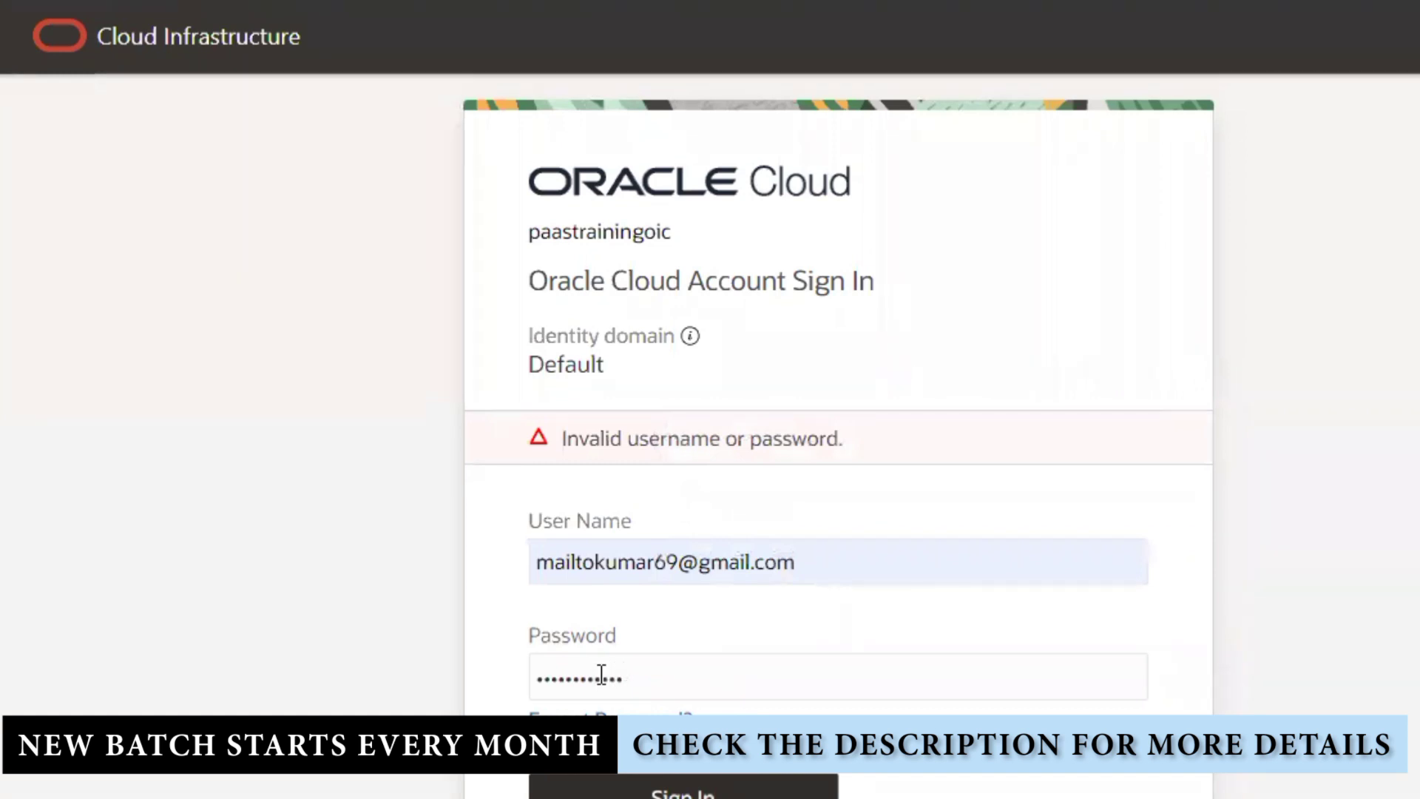
key(Return)
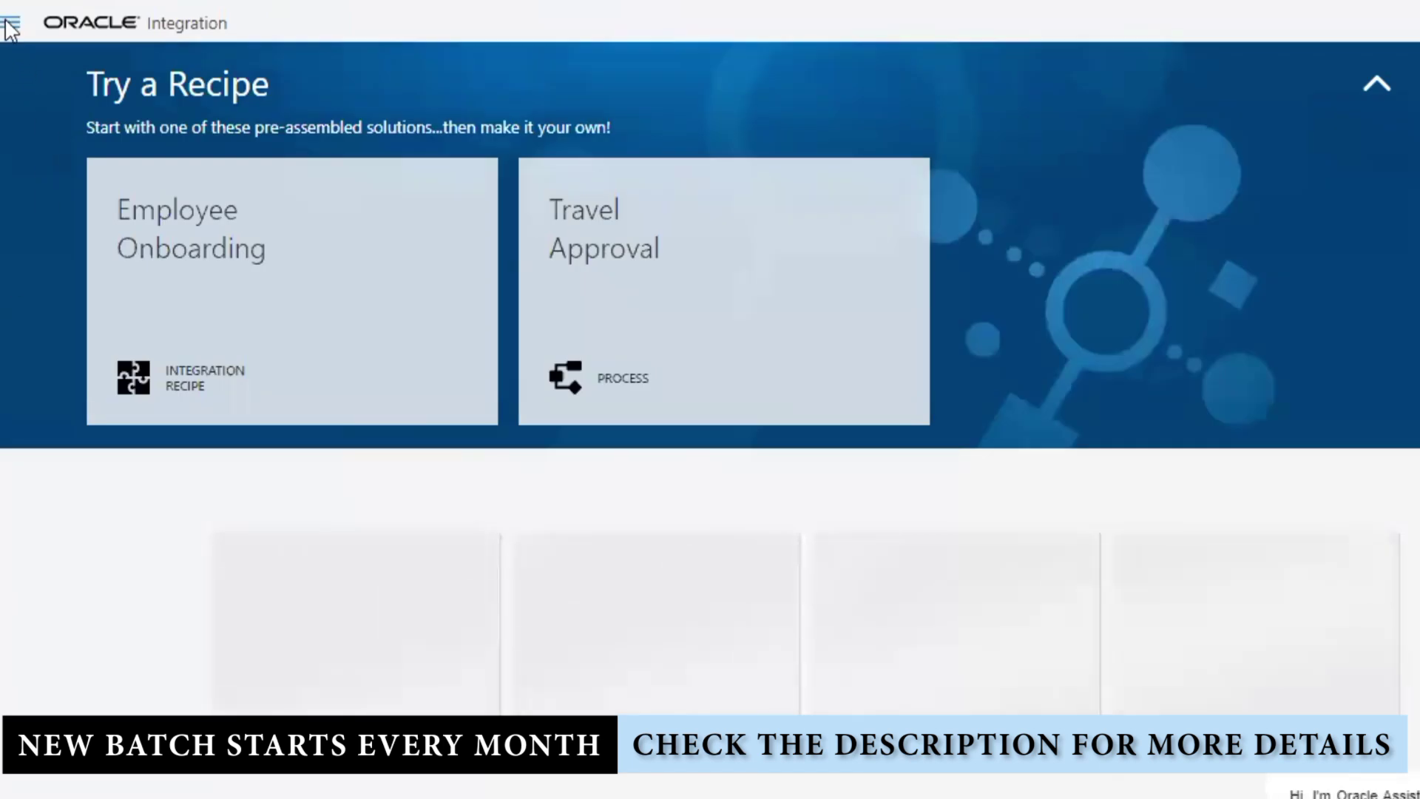
- Open the integrations list and deactivate the ErrorHandling (1.0) integration
click(8, 23)
click(121, 224)
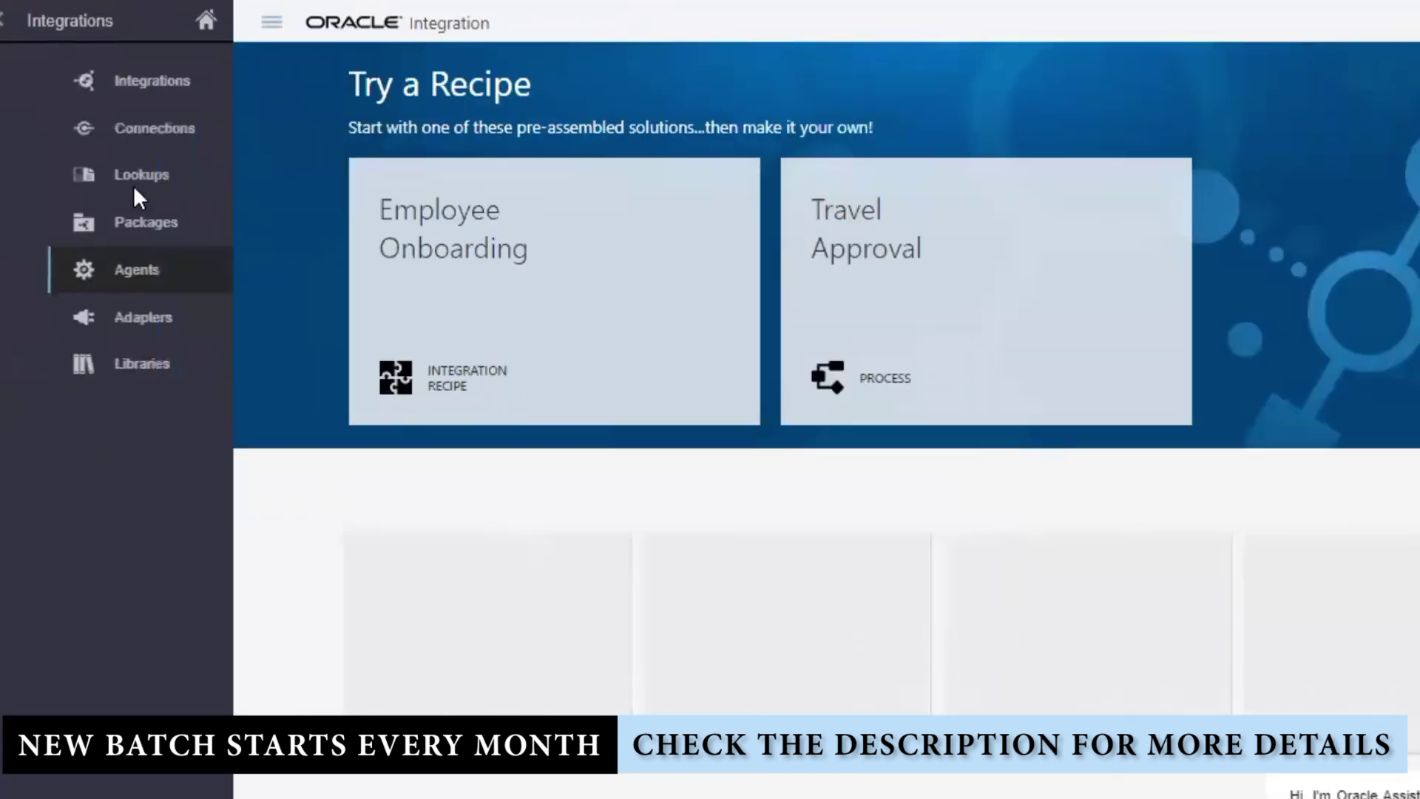
click(113, 83)
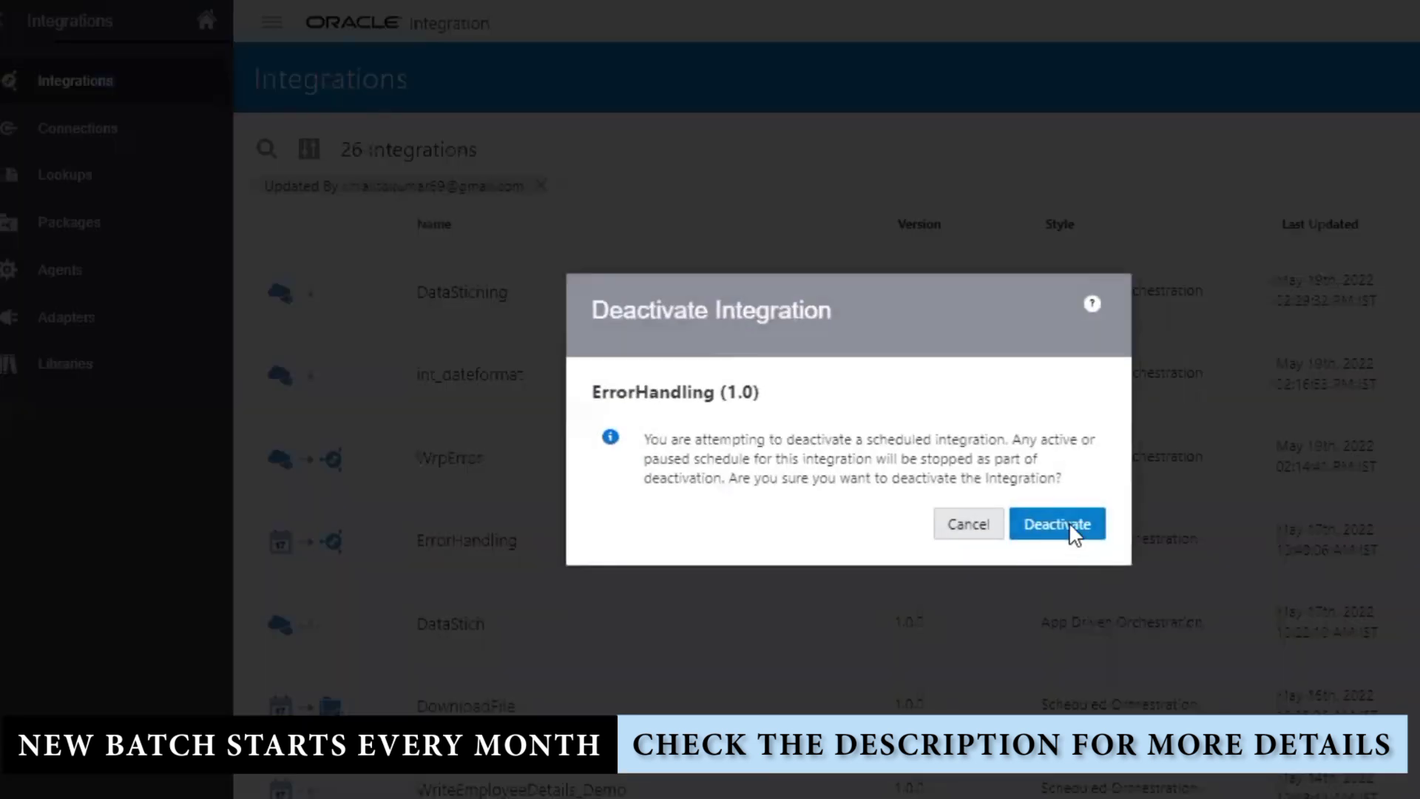
click(1065, 525)
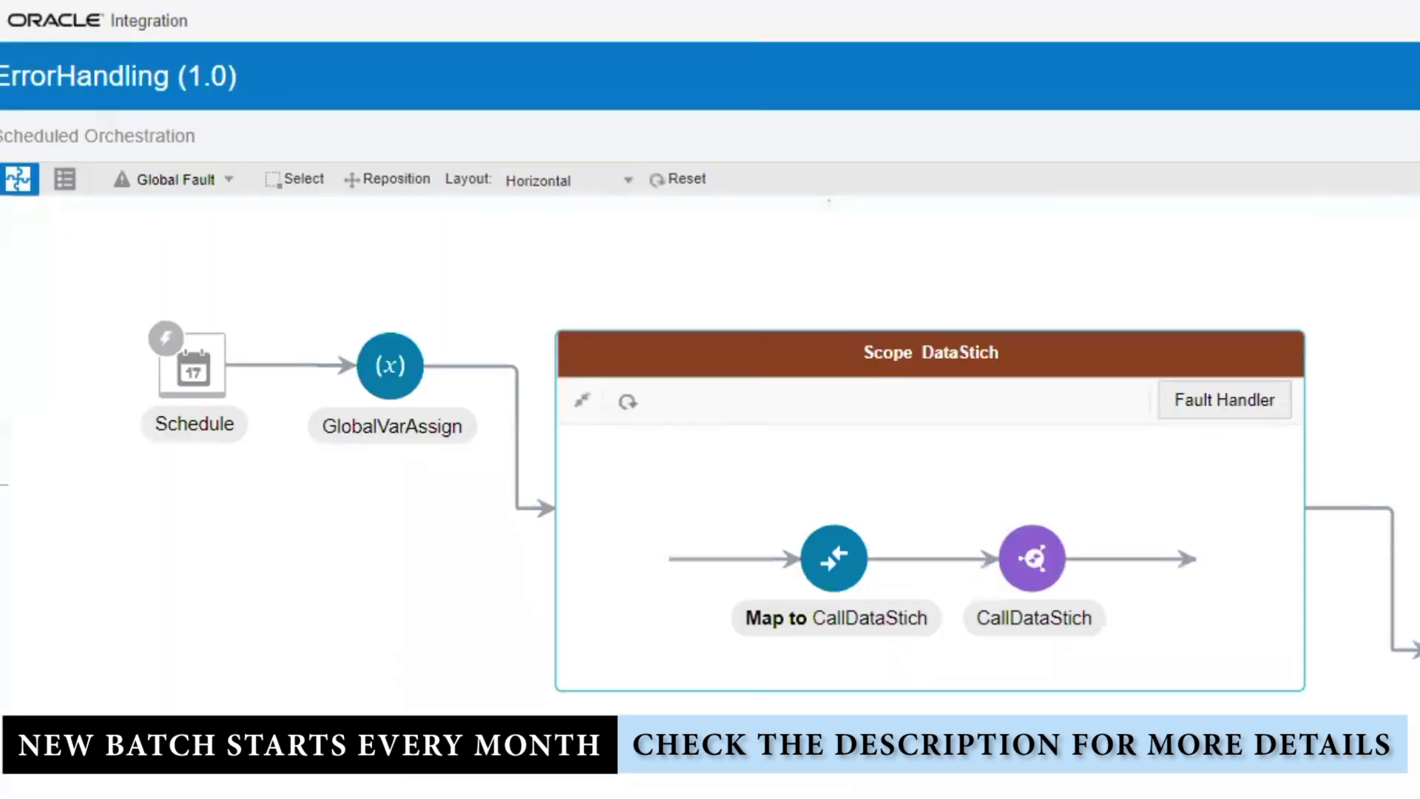
drag(1304, 282, 1417, 324)
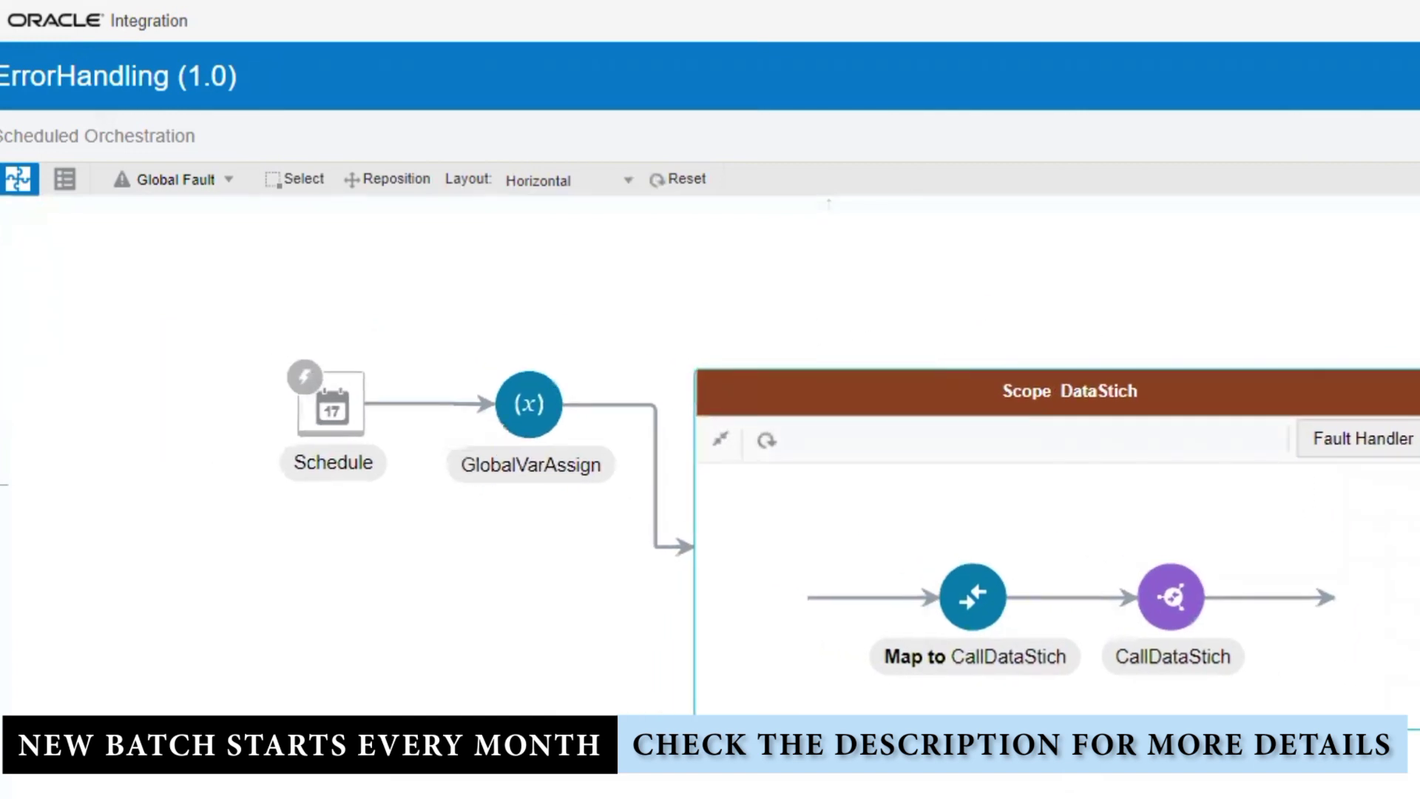
scroll(1286, 481, down, 3)
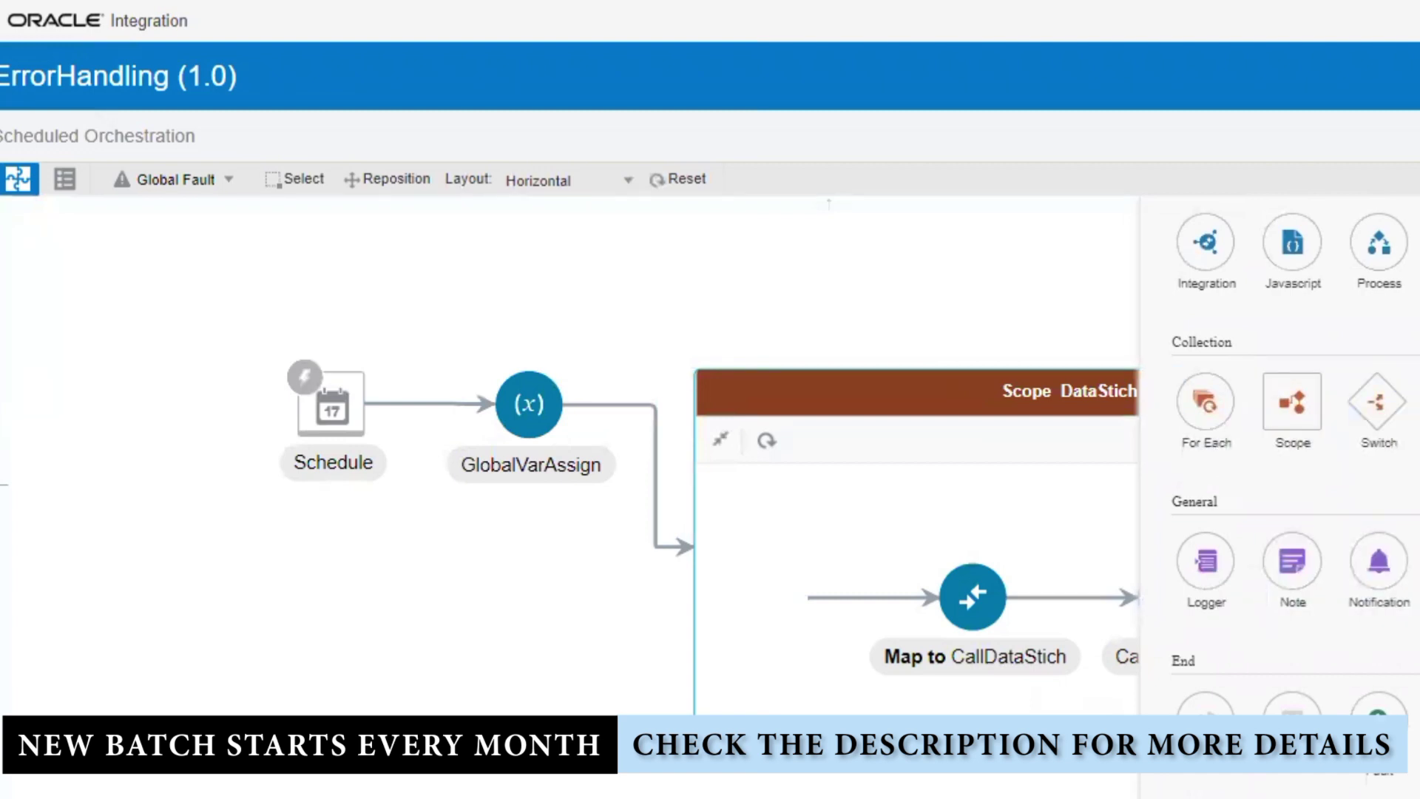
scroll(1387, 639, down, 1)
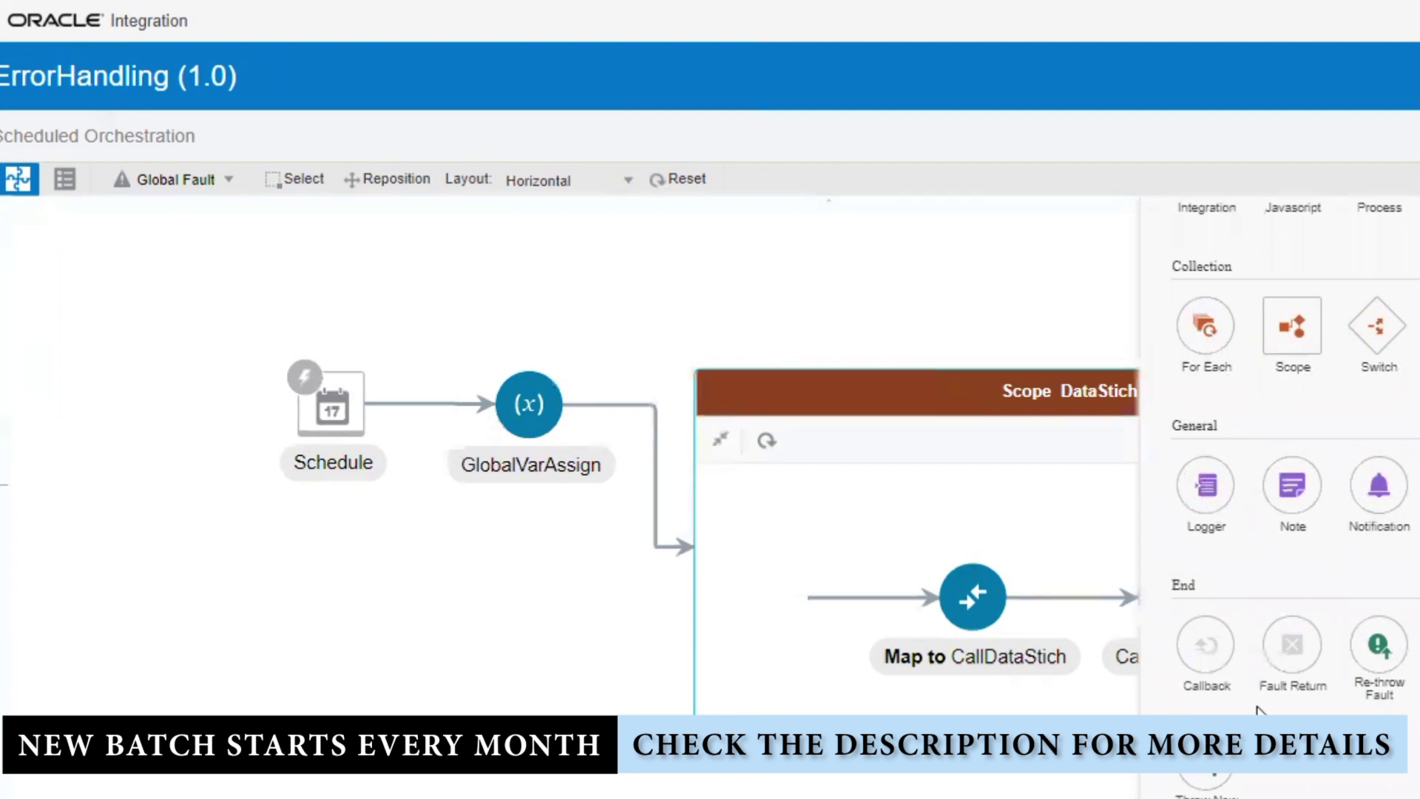
drag(1414, 351, 684, 467)
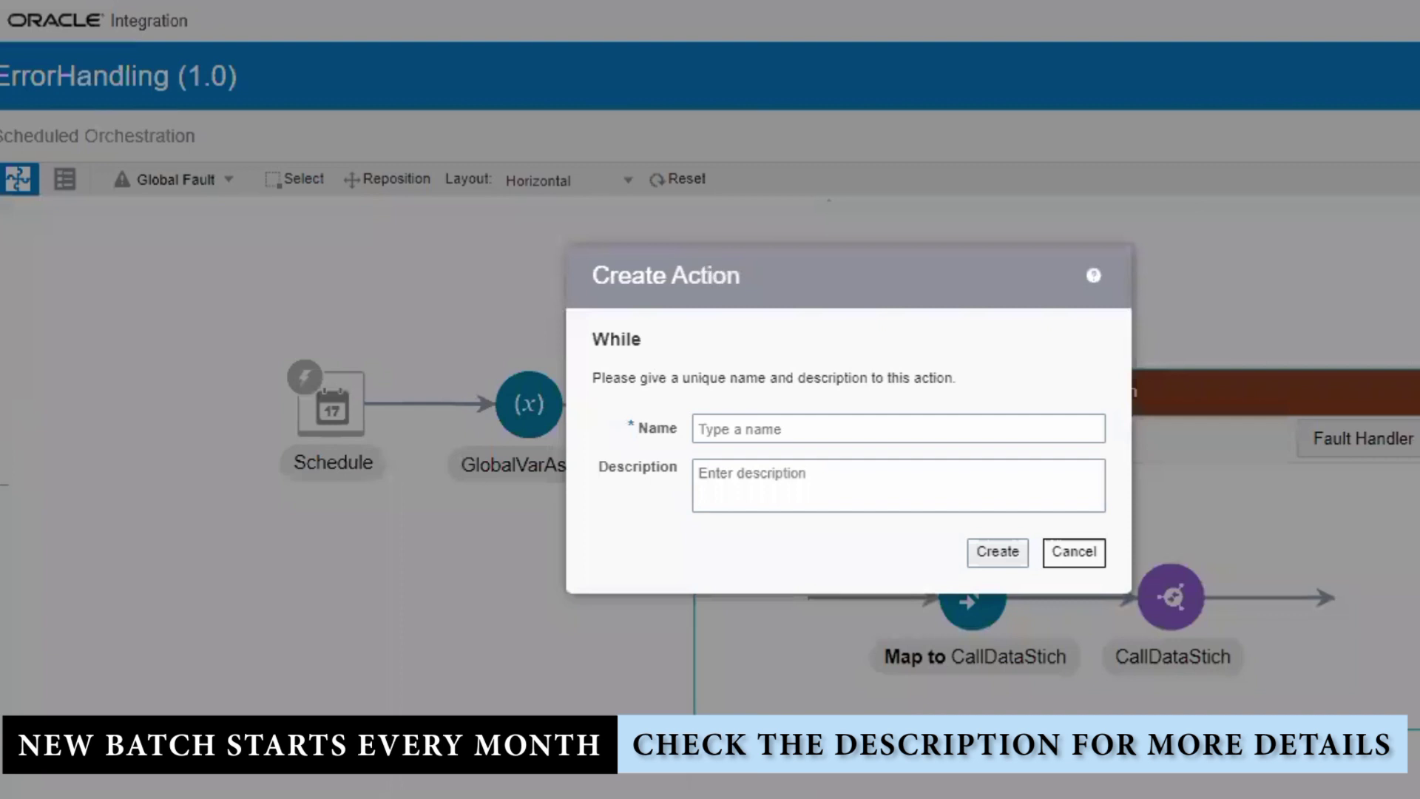
click(1093, 571)
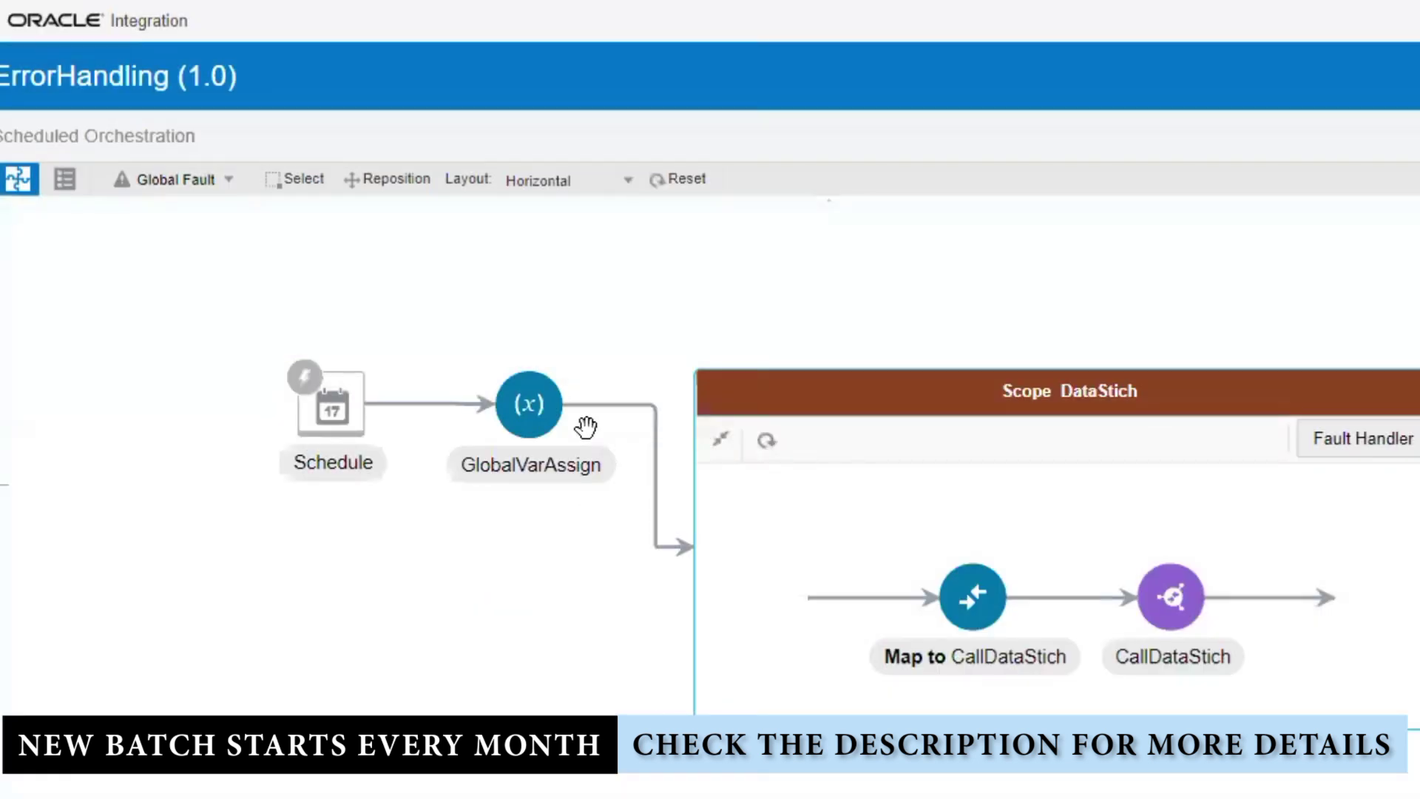
- Edit the GlobalVarAssign action and name its new string variable retryVar
click(539, 406)
click(587, 368)
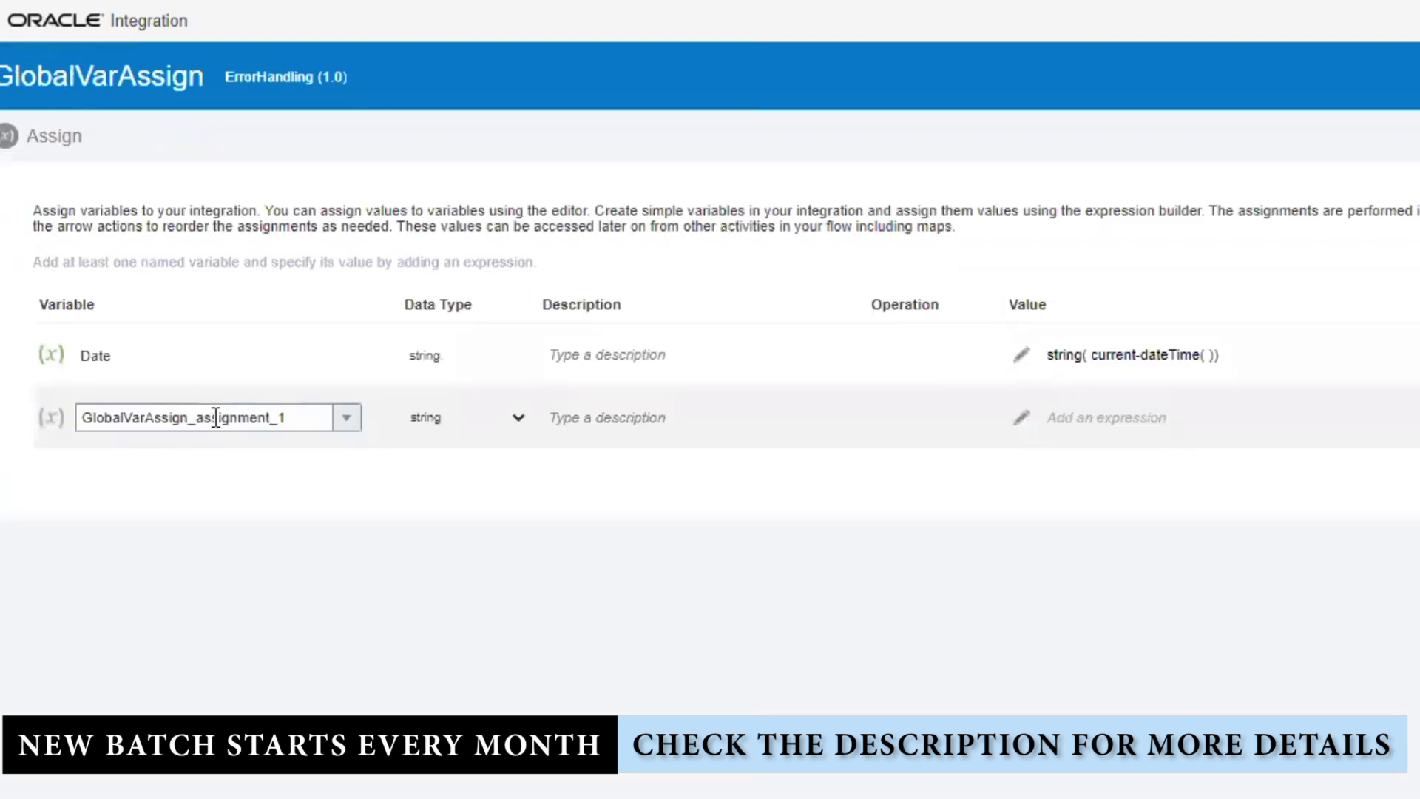
double_click(223, 417)
text(tr)
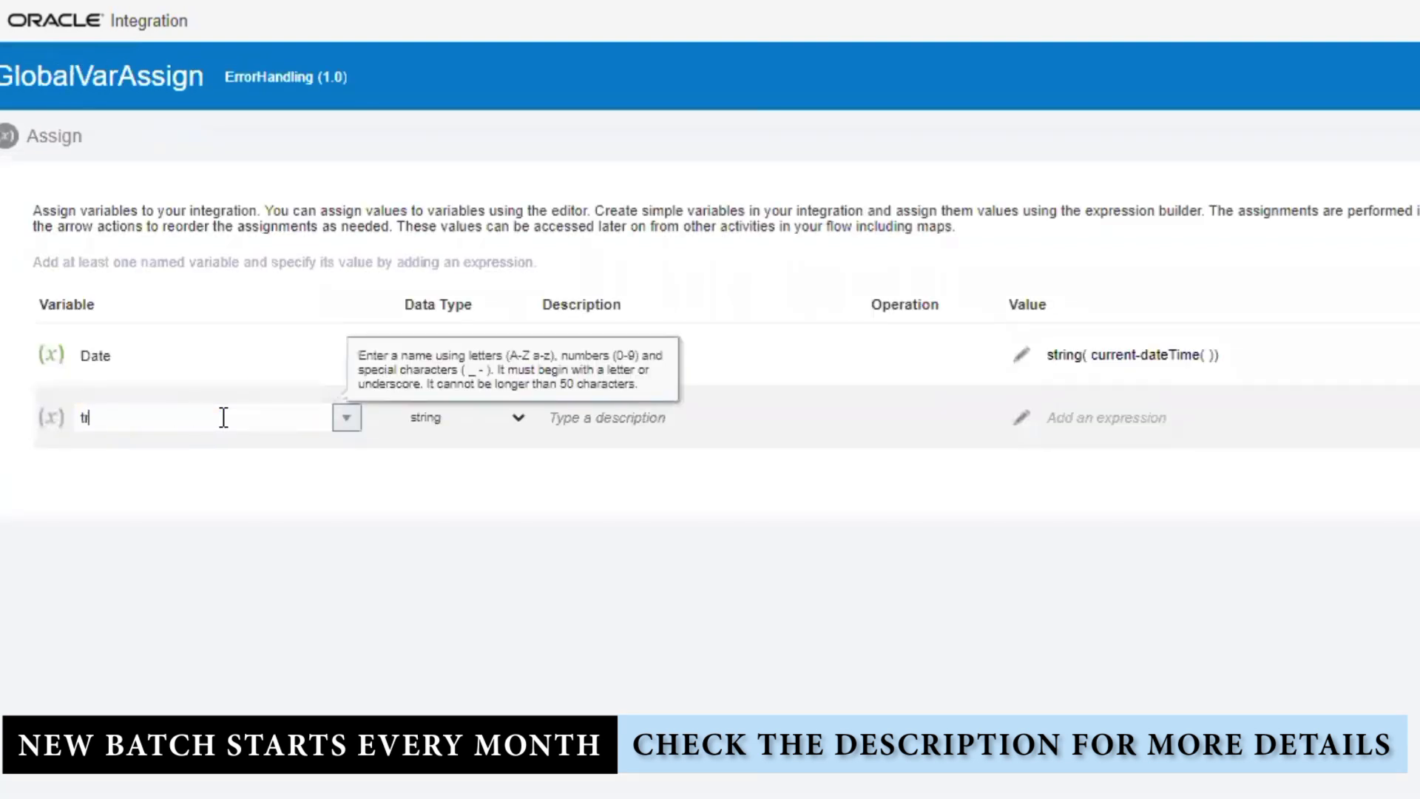
key(BackSpace)
key(BackSpace)
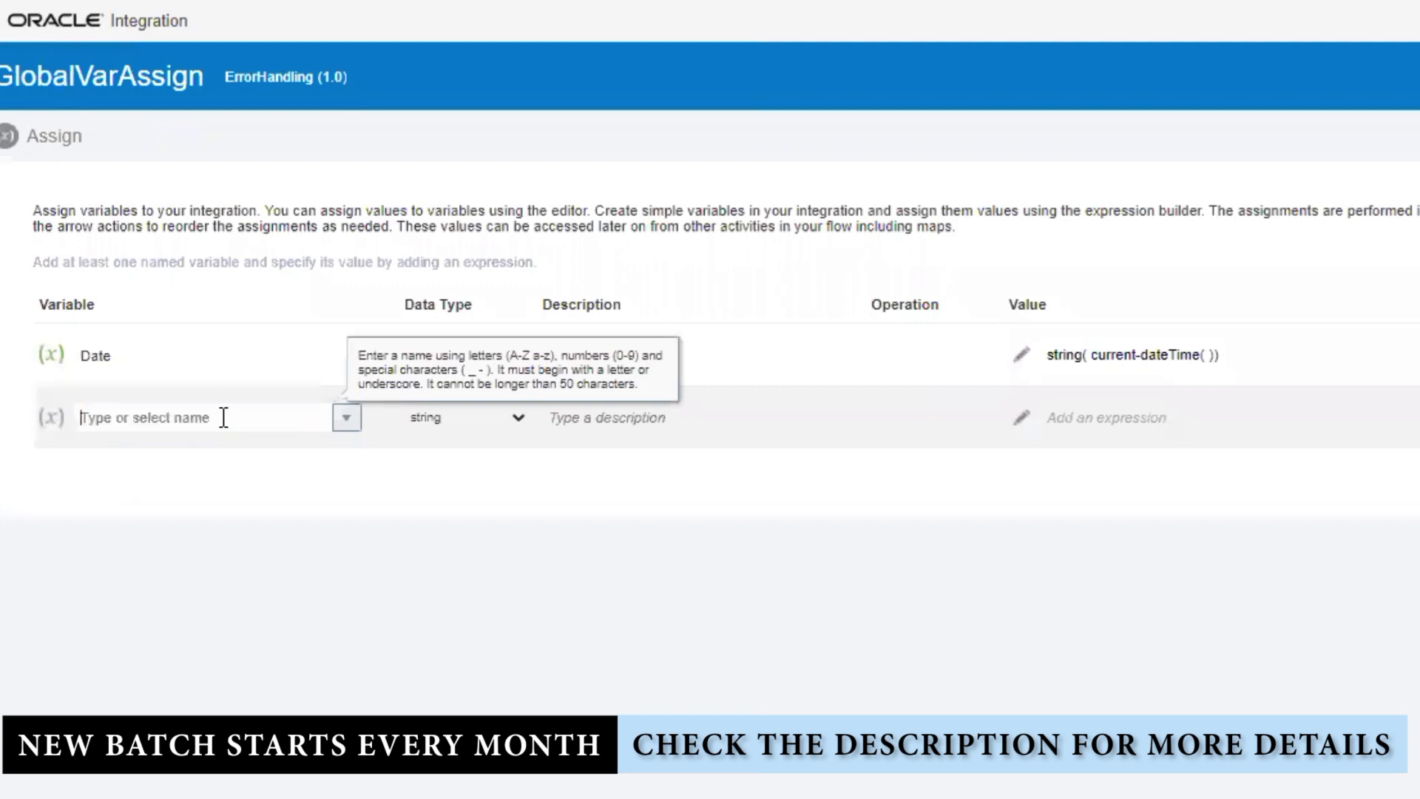
text(retry)
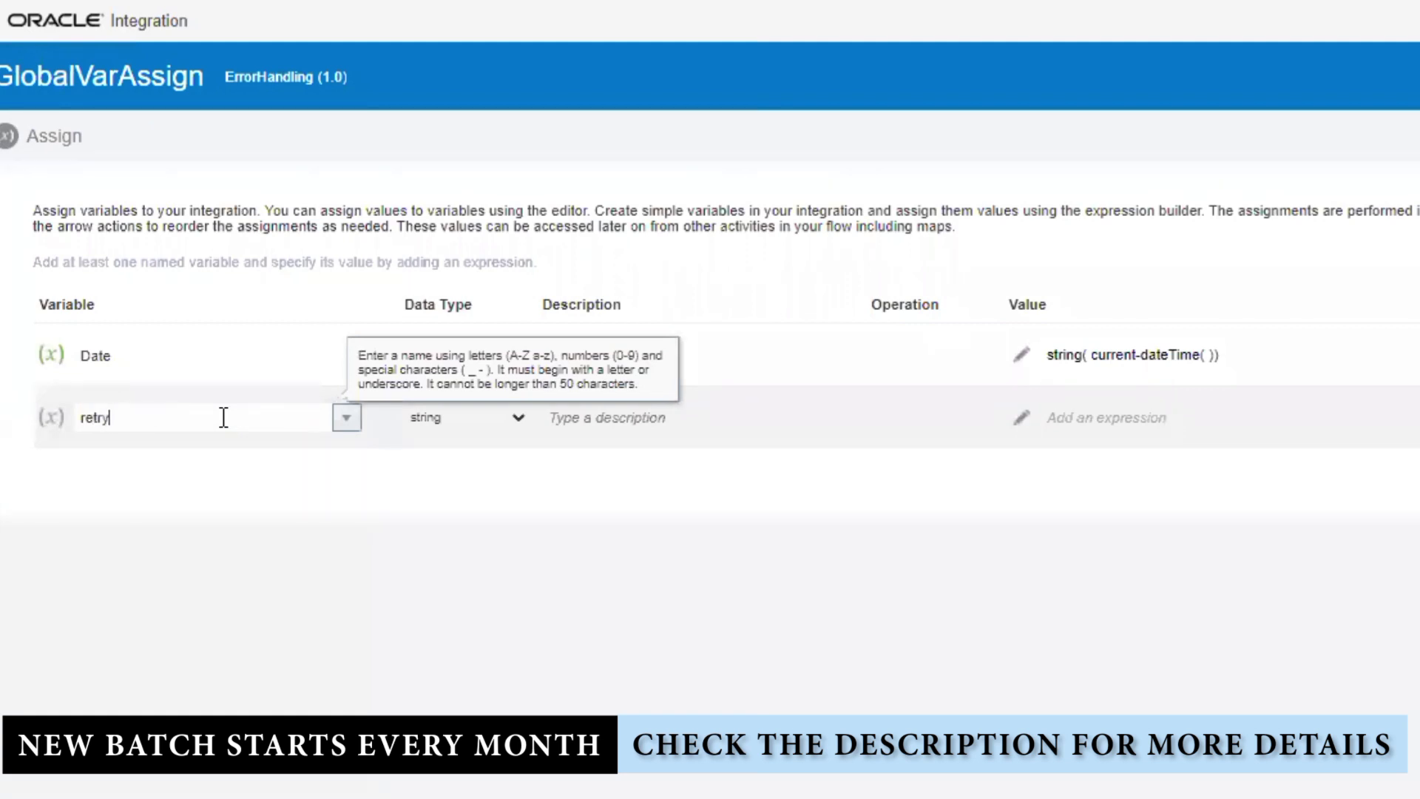
text(Var)
- Set the value expression of retryVar to "true" and save it
click(1016, 432)
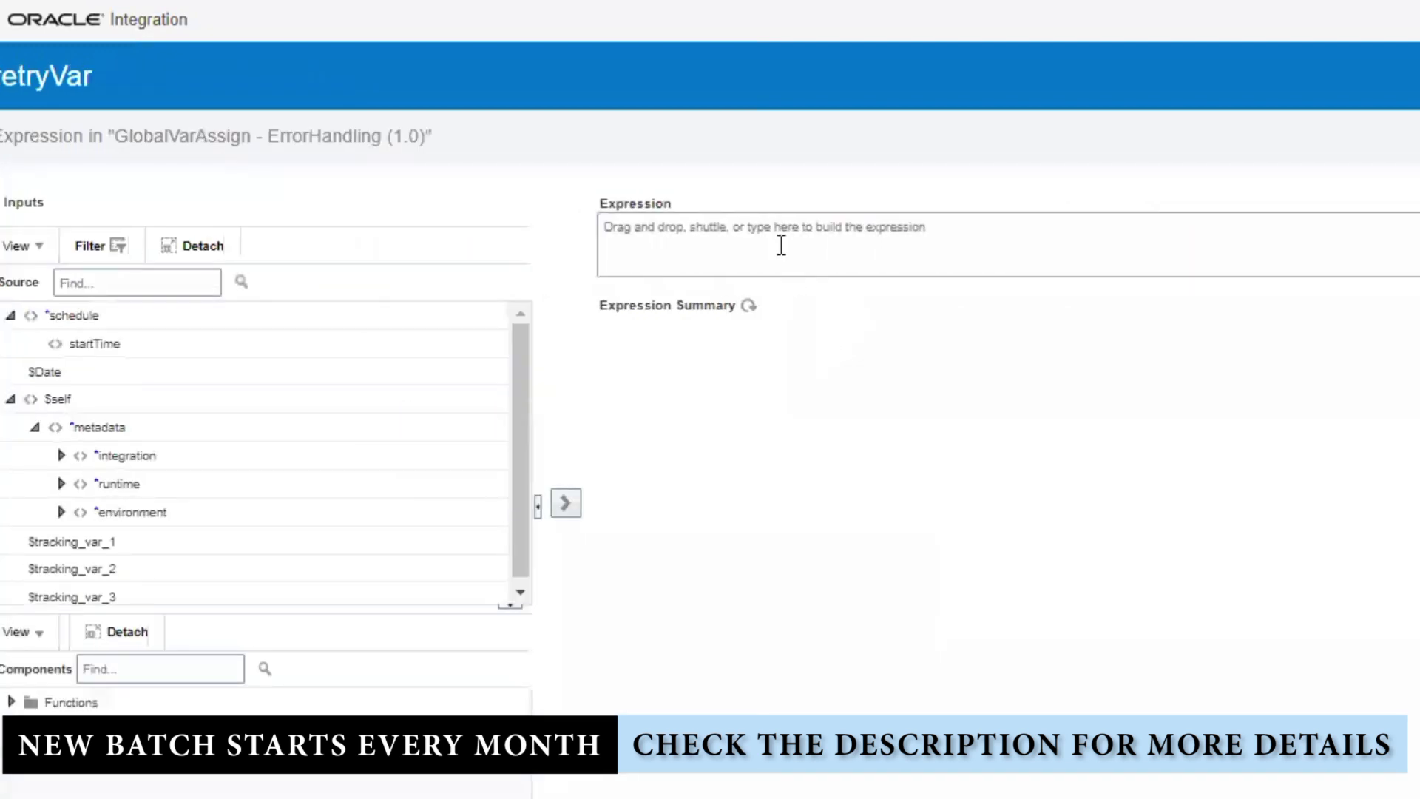
click(781, 246)
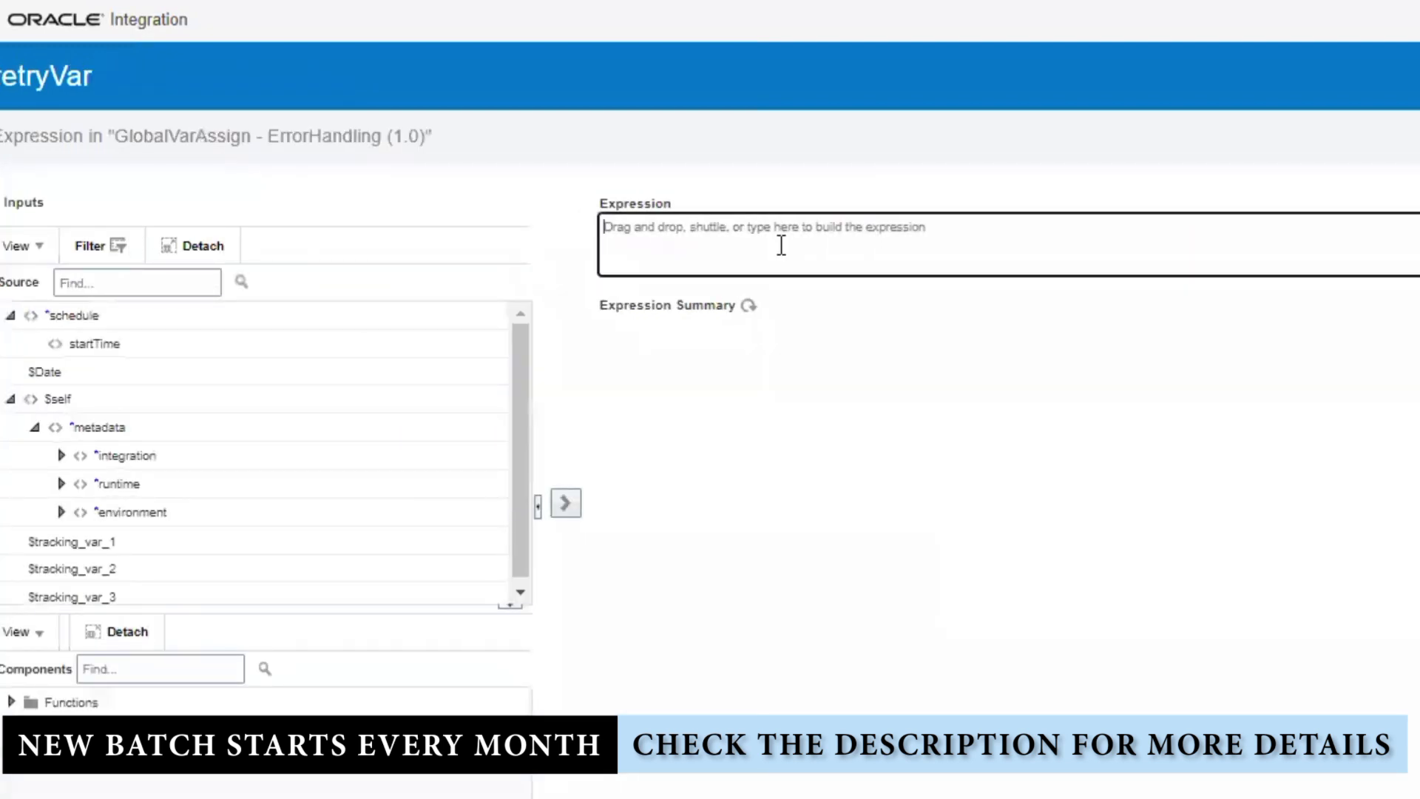
text('true)
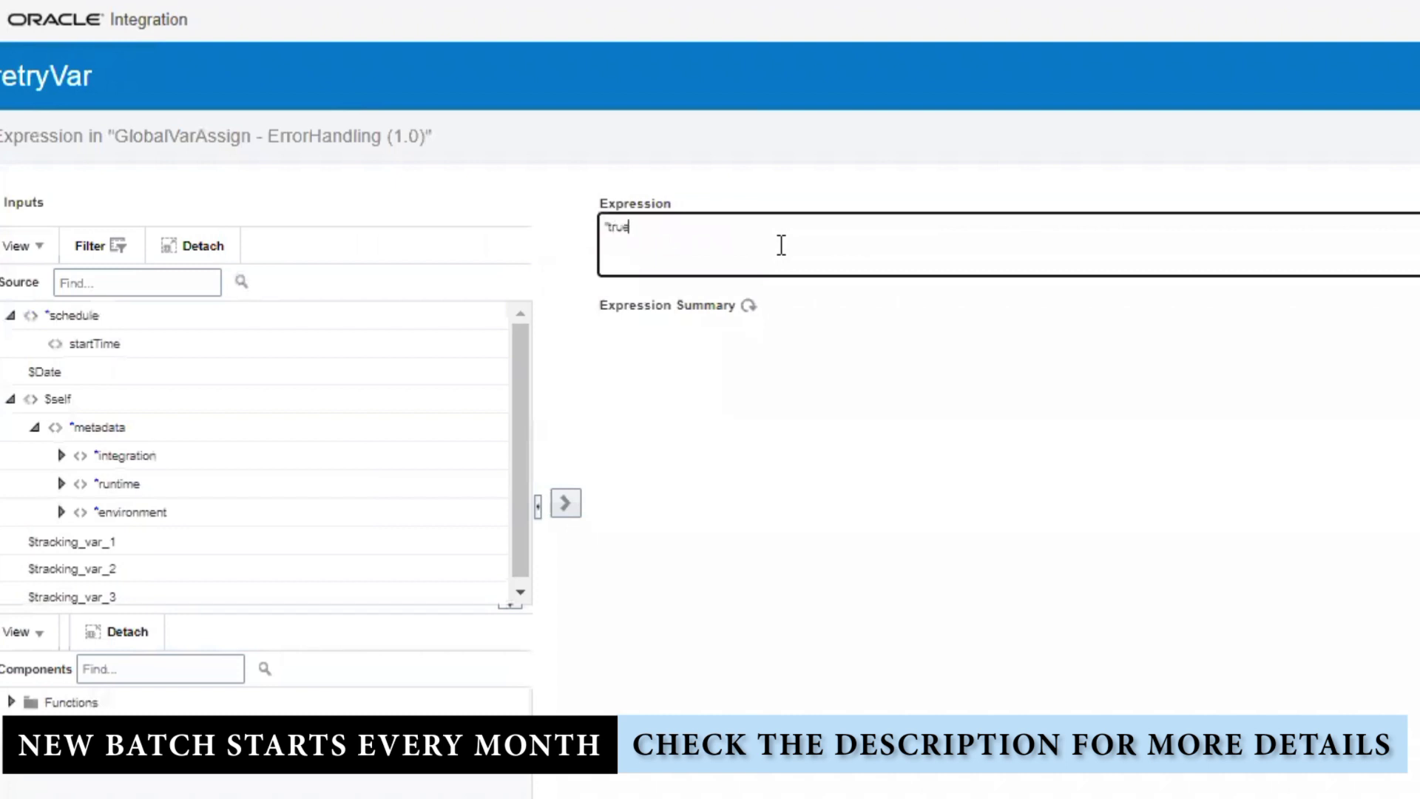
text(')
key(Tab)
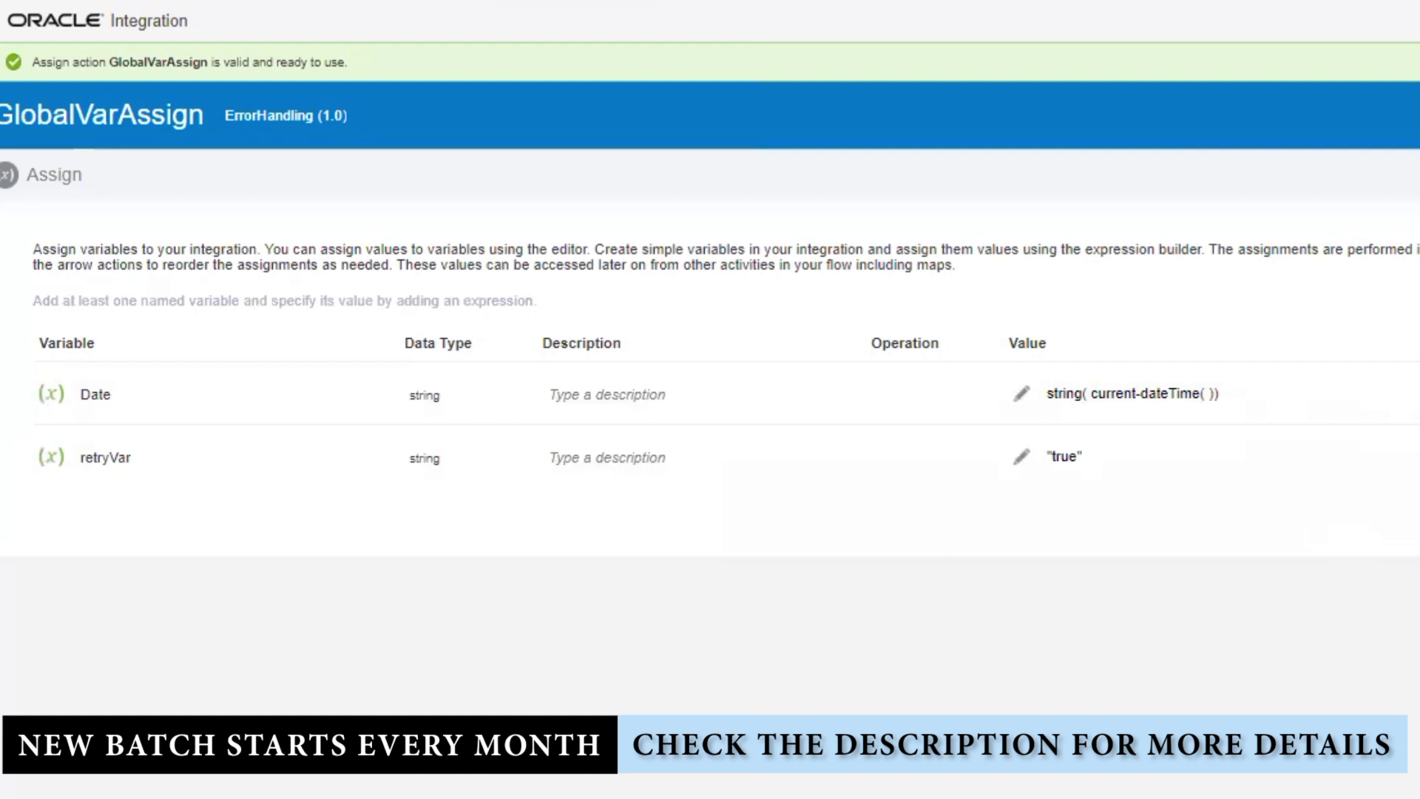
- Add a second new variable named retrycount to GlobalVarAssign with the value expression number(1)
click(596, 518)
double_click(182, 520)
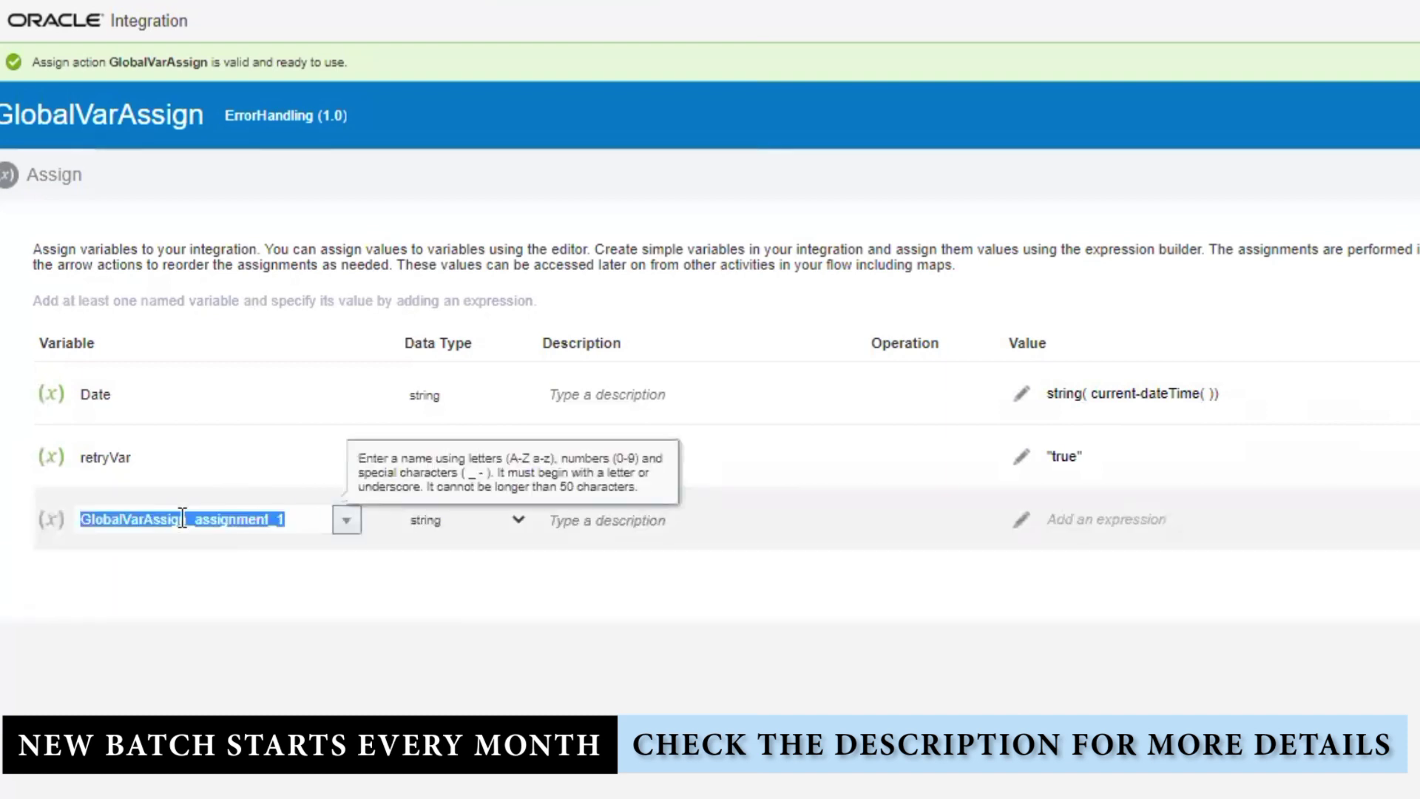
text(retrycount)
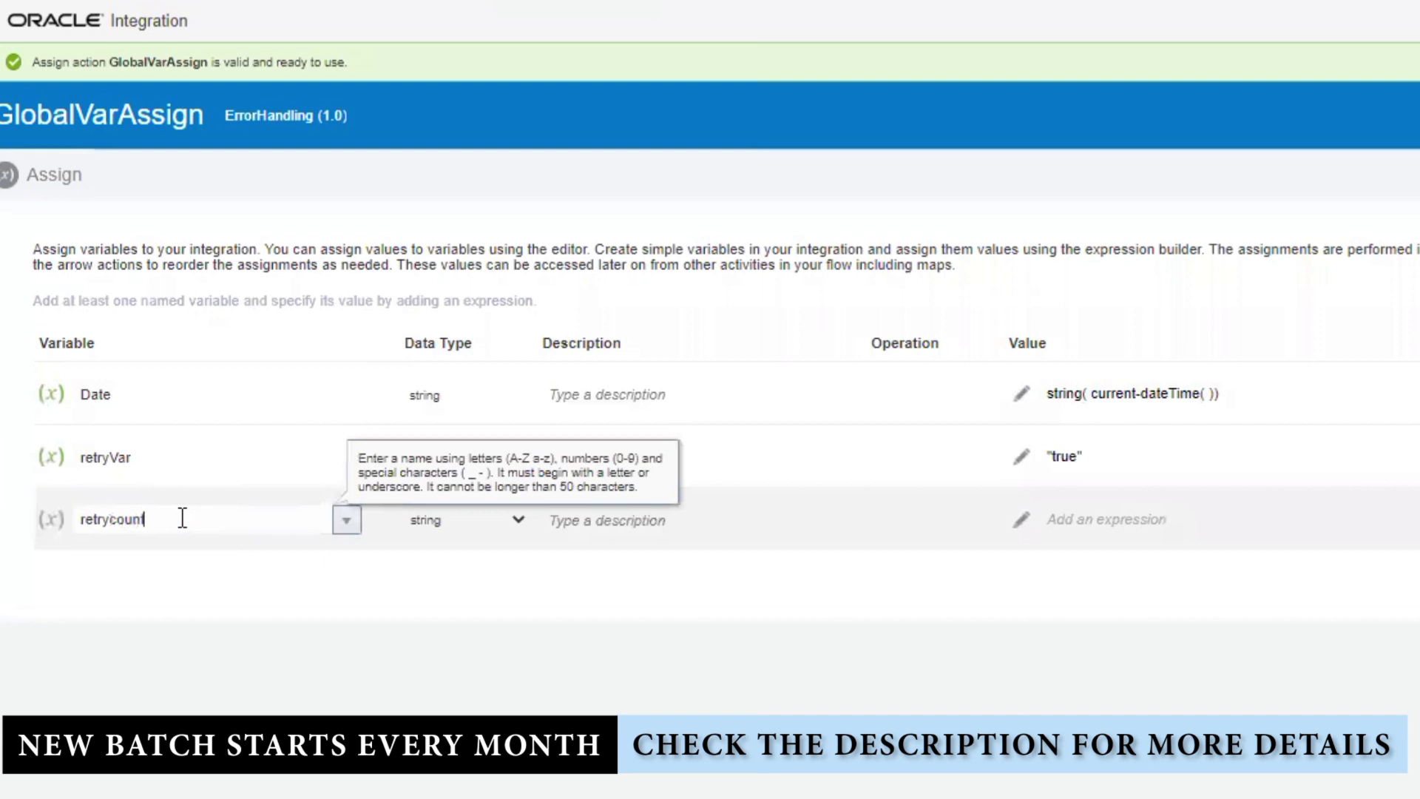
click(1022, 519)
click(964, 235)
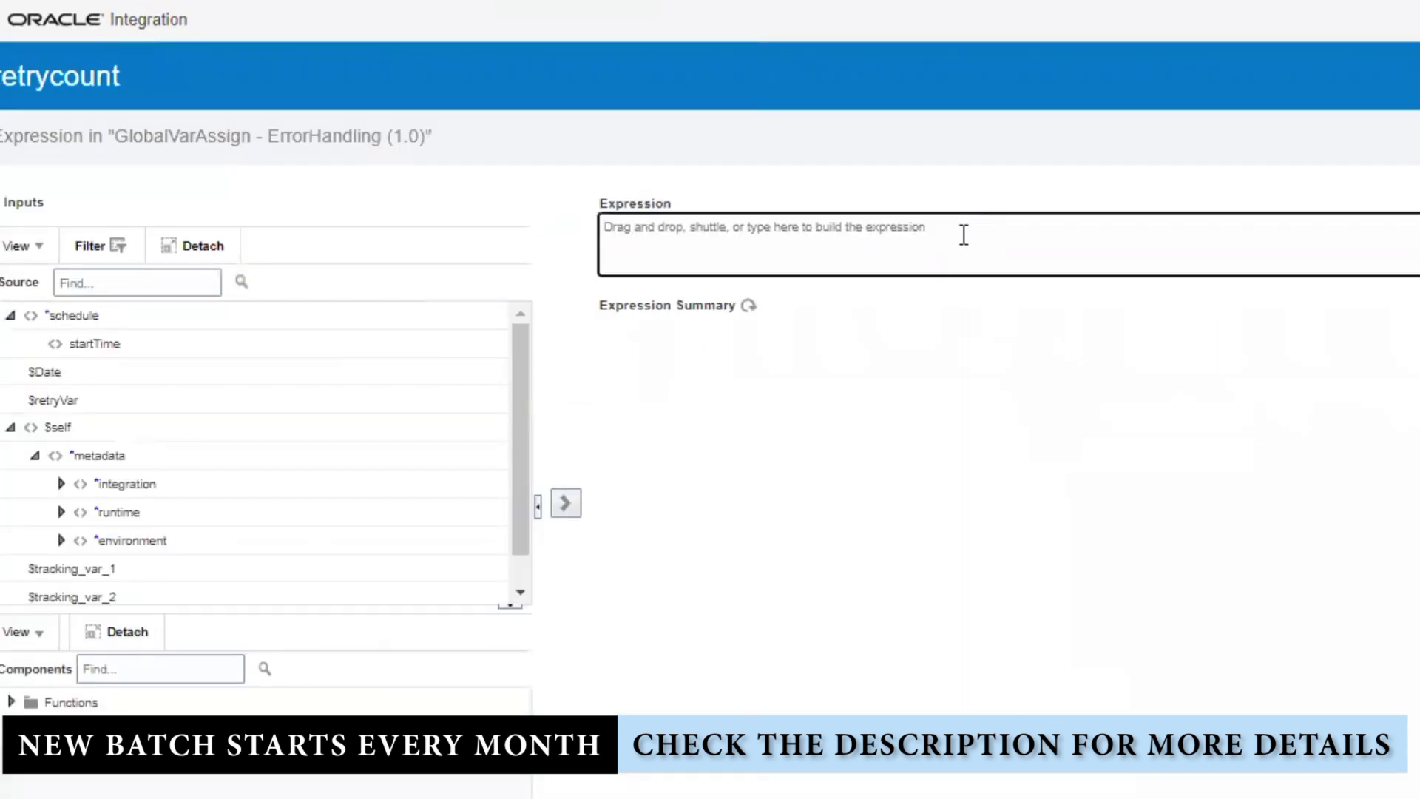
text(numb)
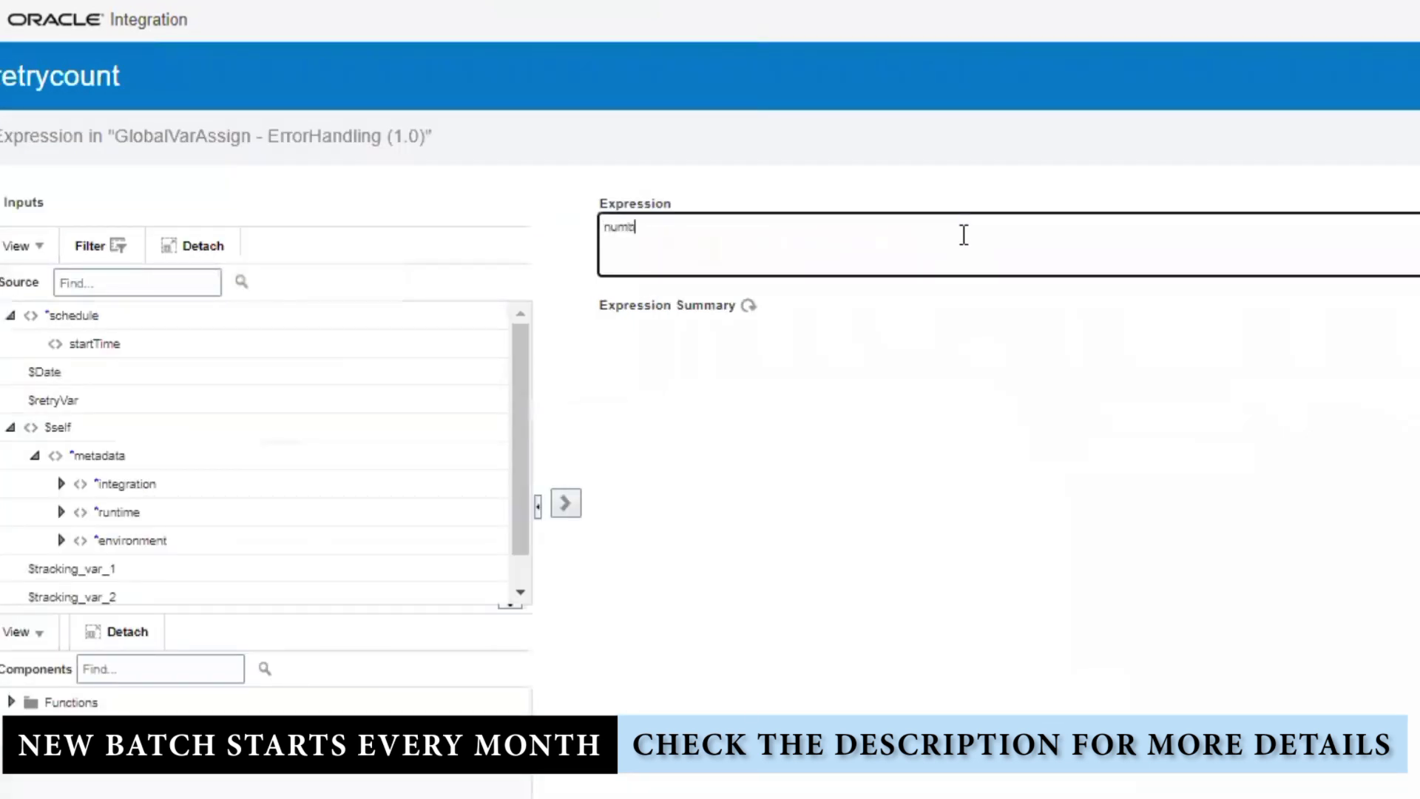
text(er(1))
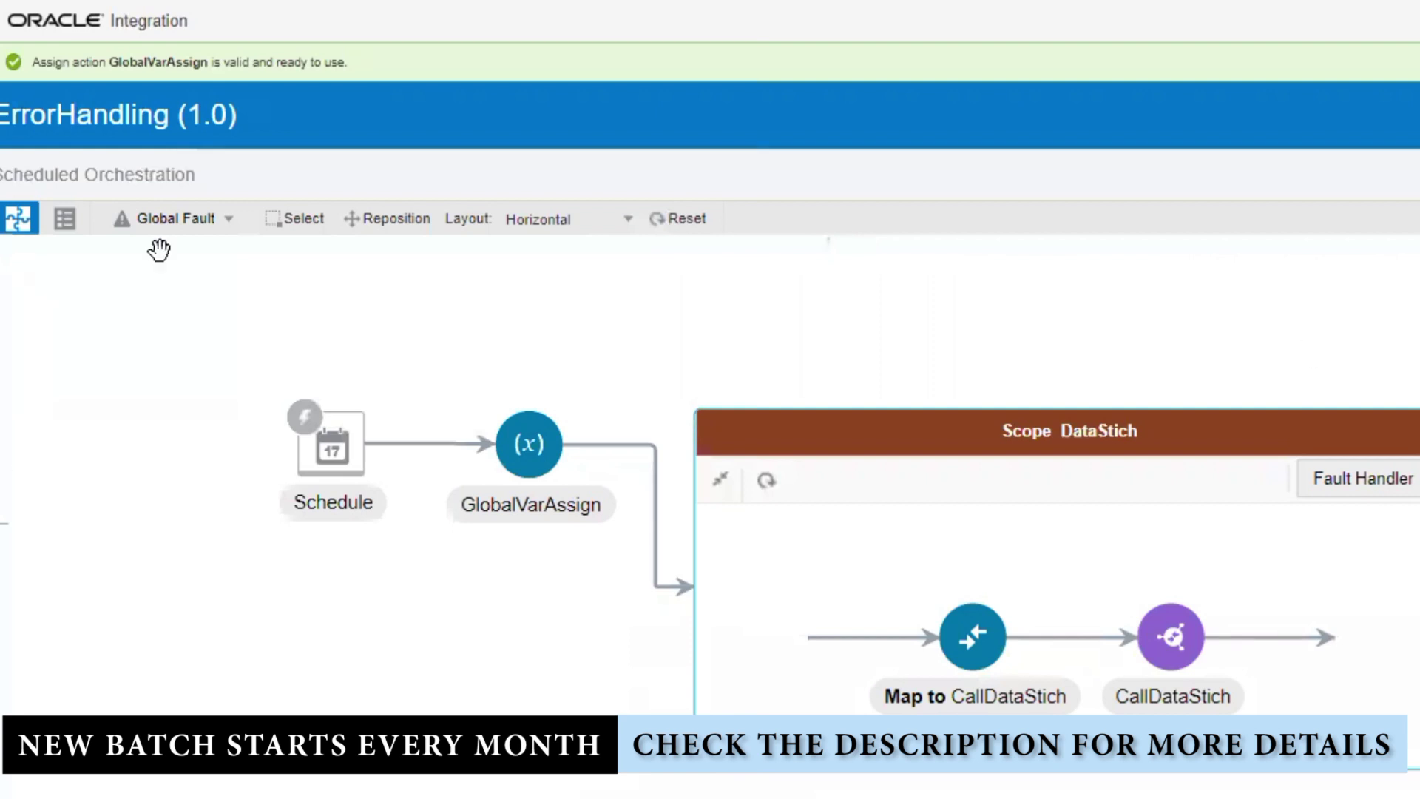
- Insert a While action named CallDataStchLoop between GlobalVarAssign and the DataStich scope
click(1416, 311)
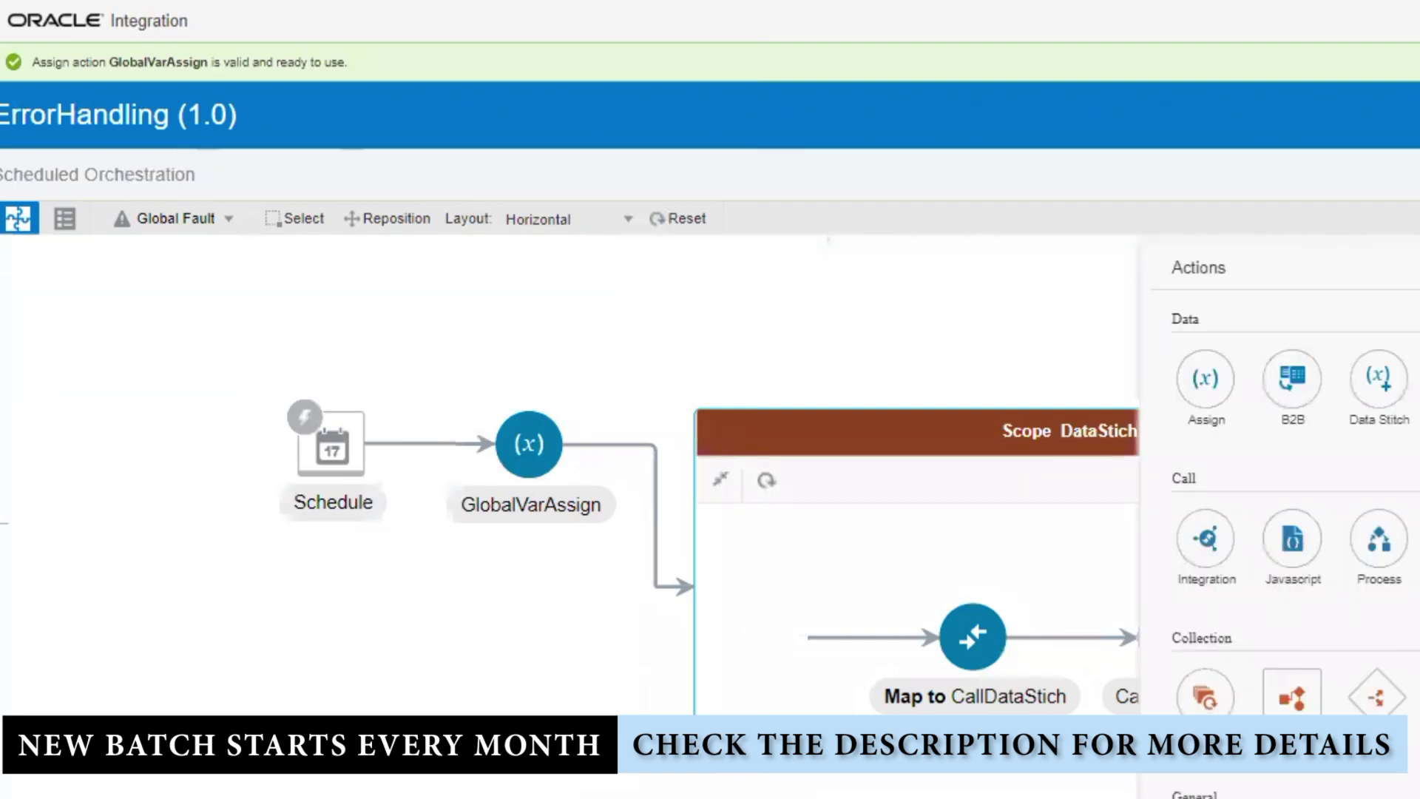
scroll(1291, 474, down, 2)
drag(1418, 442, 656, 489)
click(781, 429)
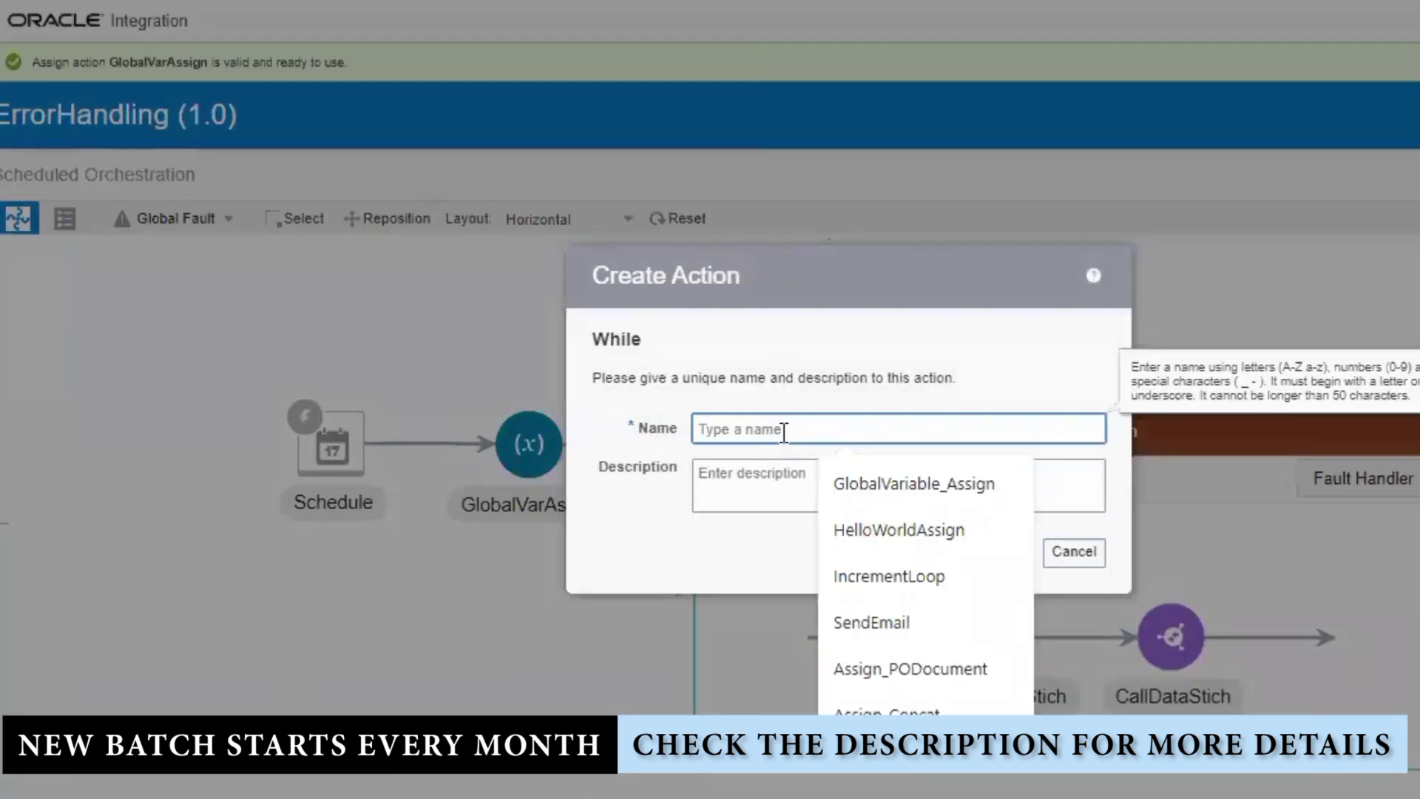
text(CallDataStchLoo)
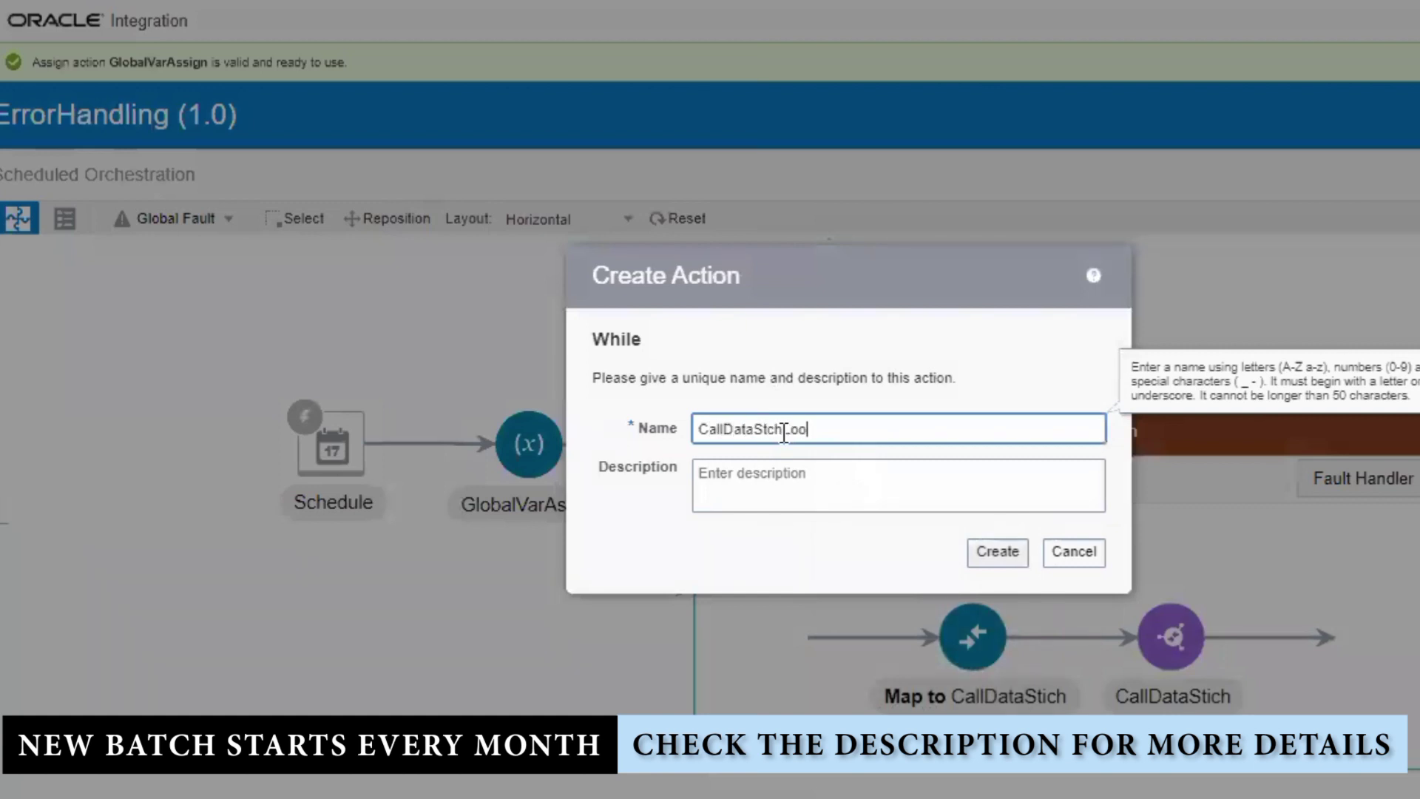
text(p)
click(1000, 555)
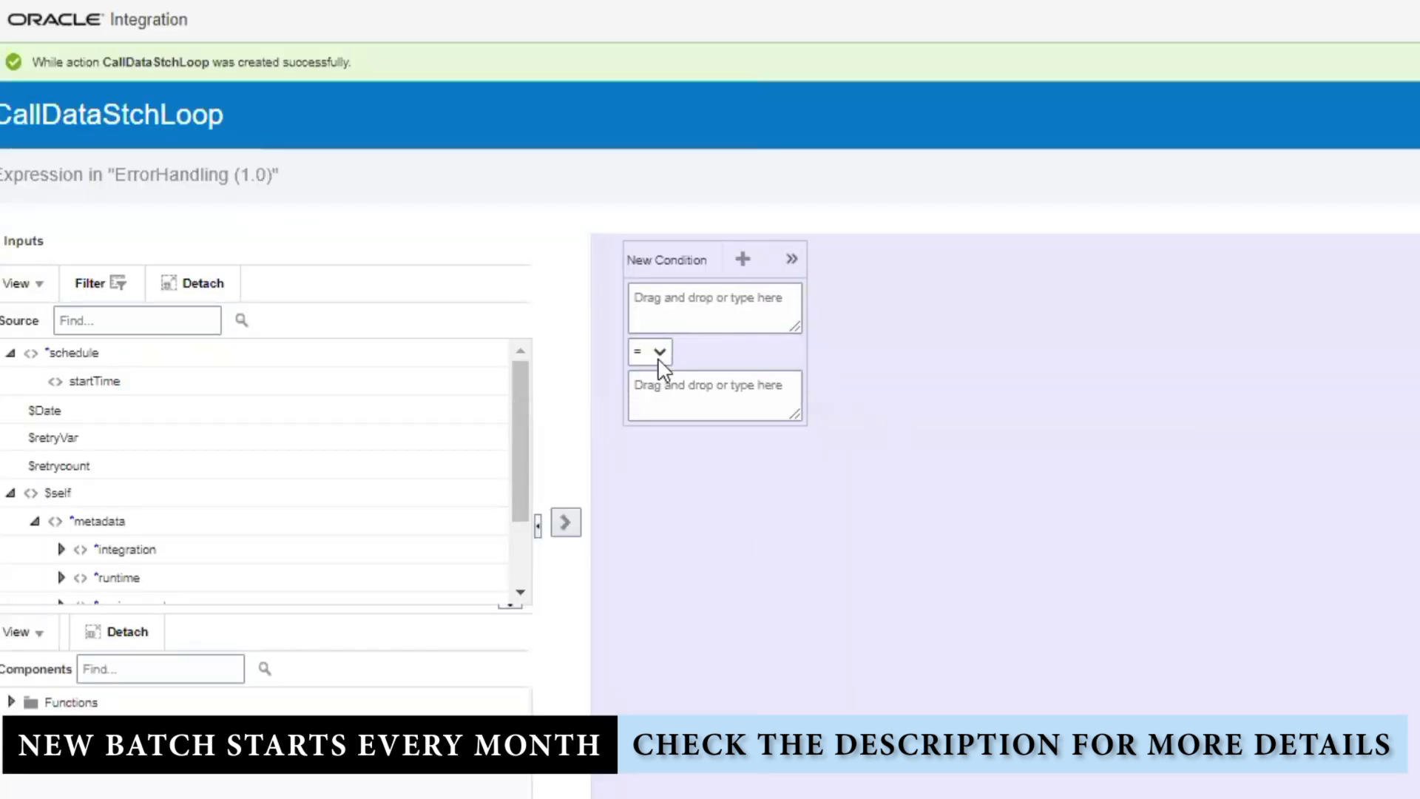
- Define the loop condition of CallDataStchLoop as $retryVar = "TRUE"
scroll(310, 585, down, 3)
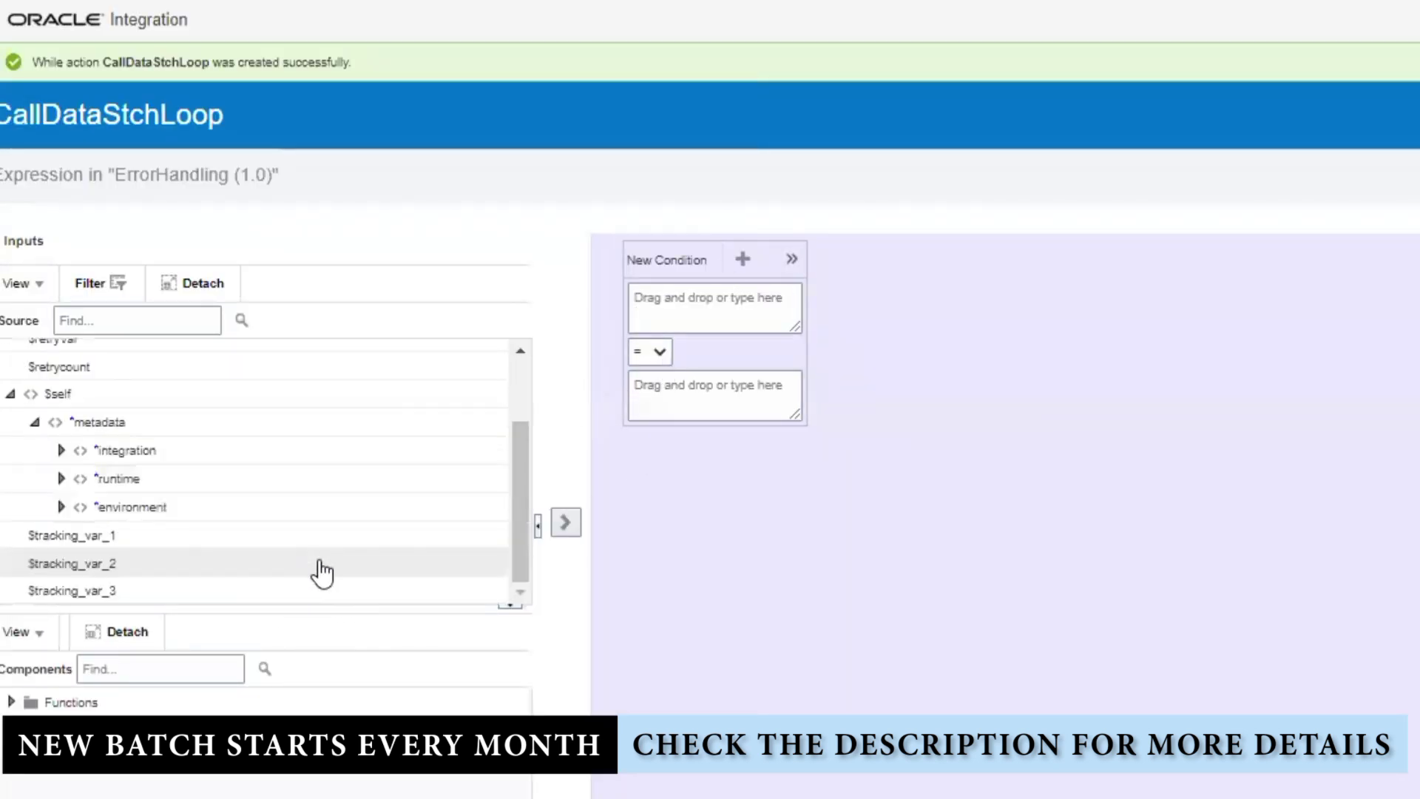
scroll(319, 573, up, 3)
drag(114, 441, 744, 307)
click(683, 409)
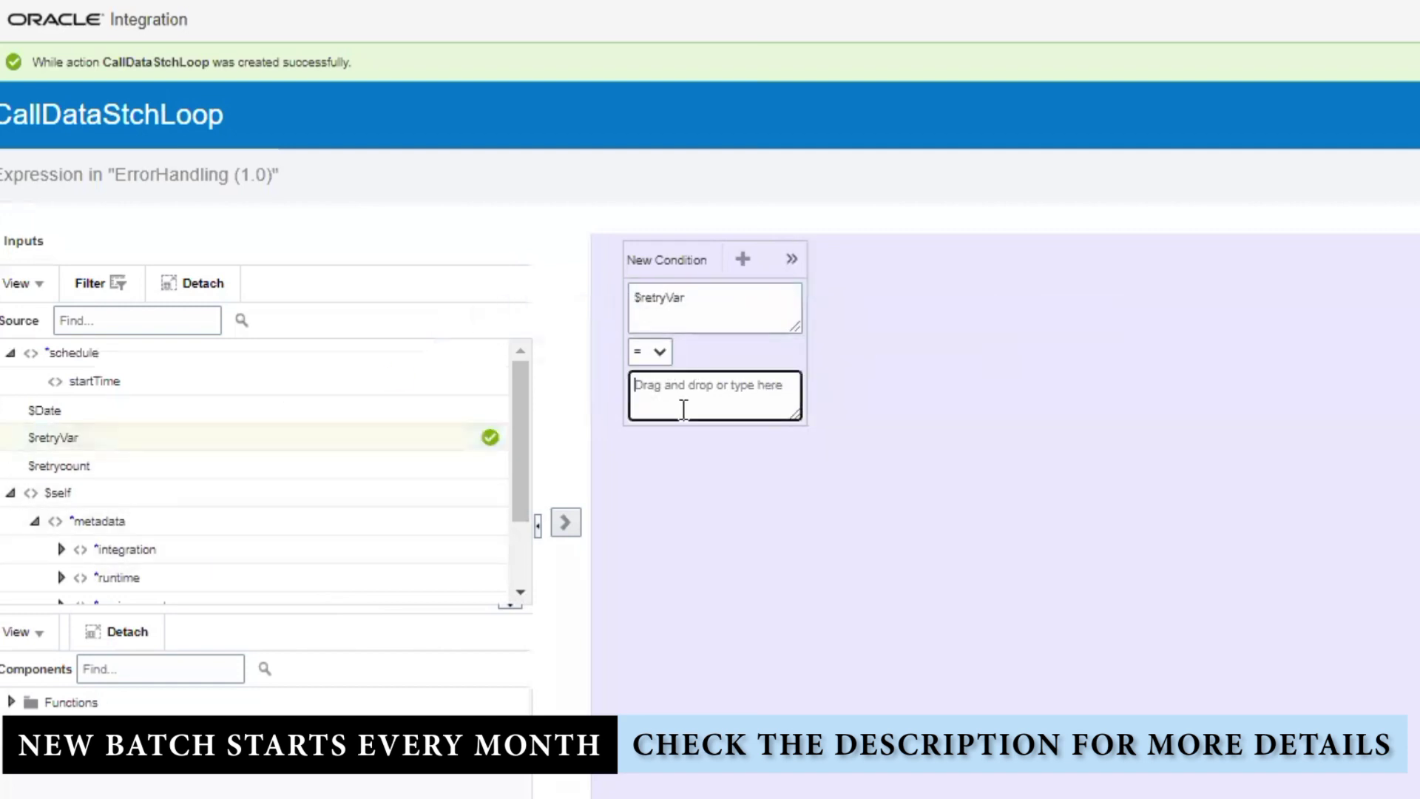
text("TRUE)
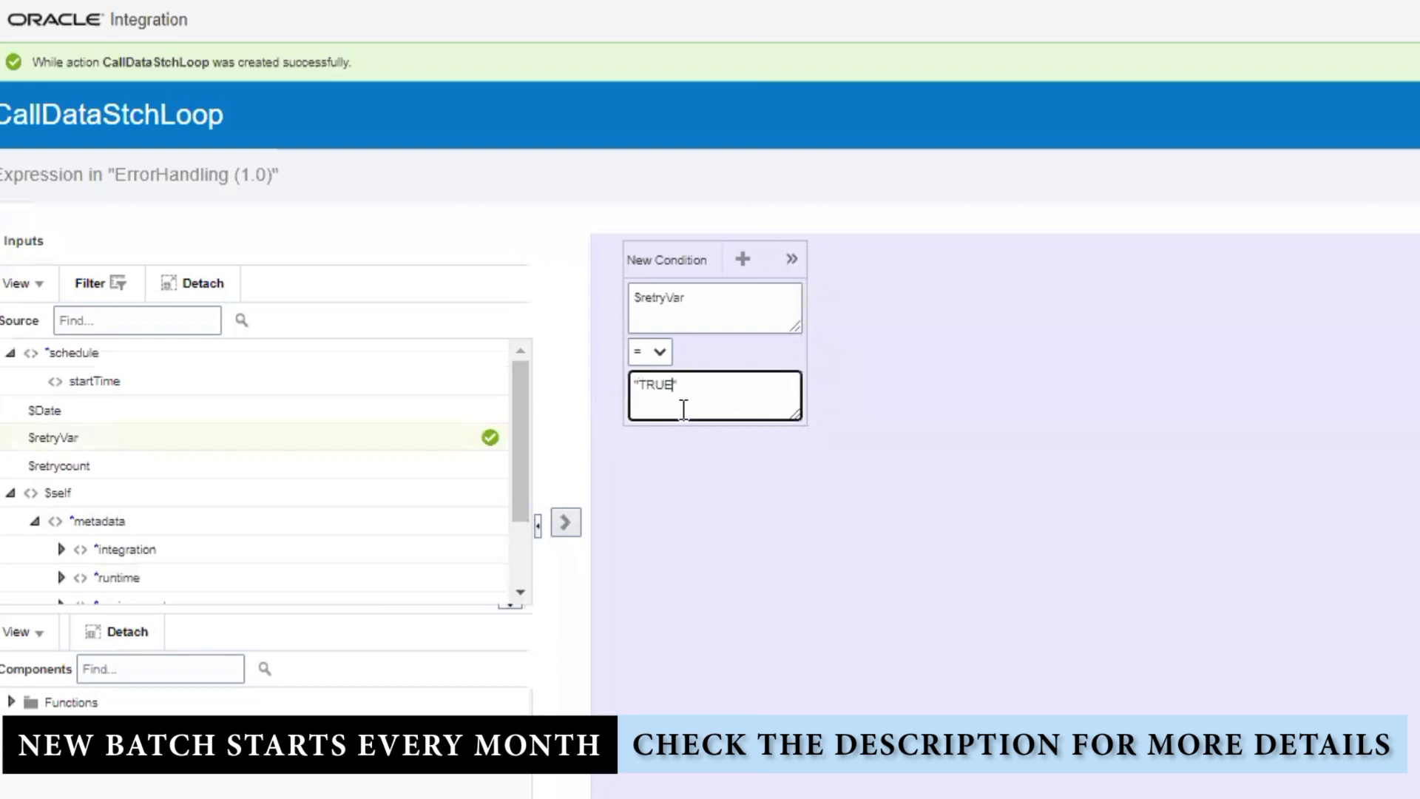
- Wrap the left side of the CallDataStchLoop condition in the upper-case function so it reads fn:upper-case($retryVar)
click(641, 297)
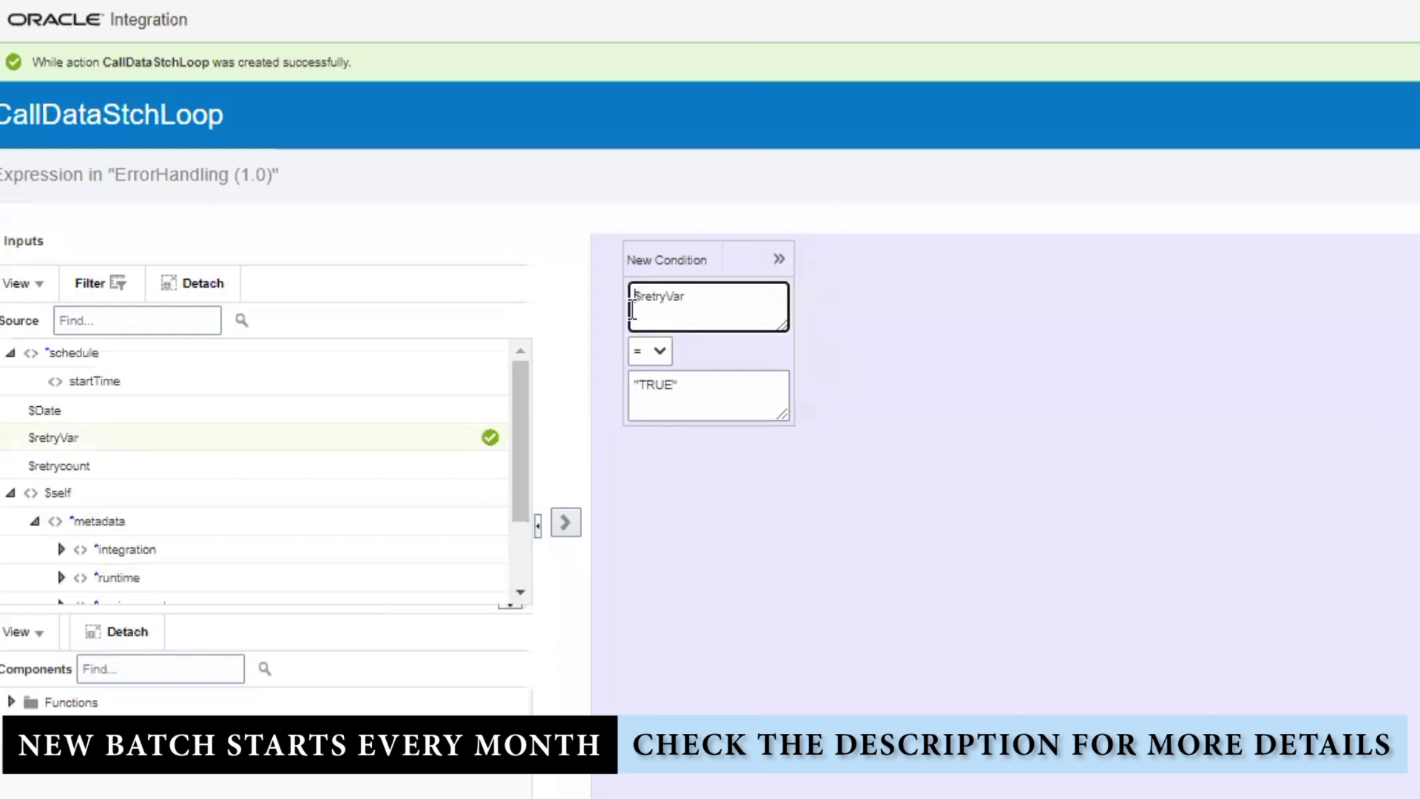
click(221, 654)
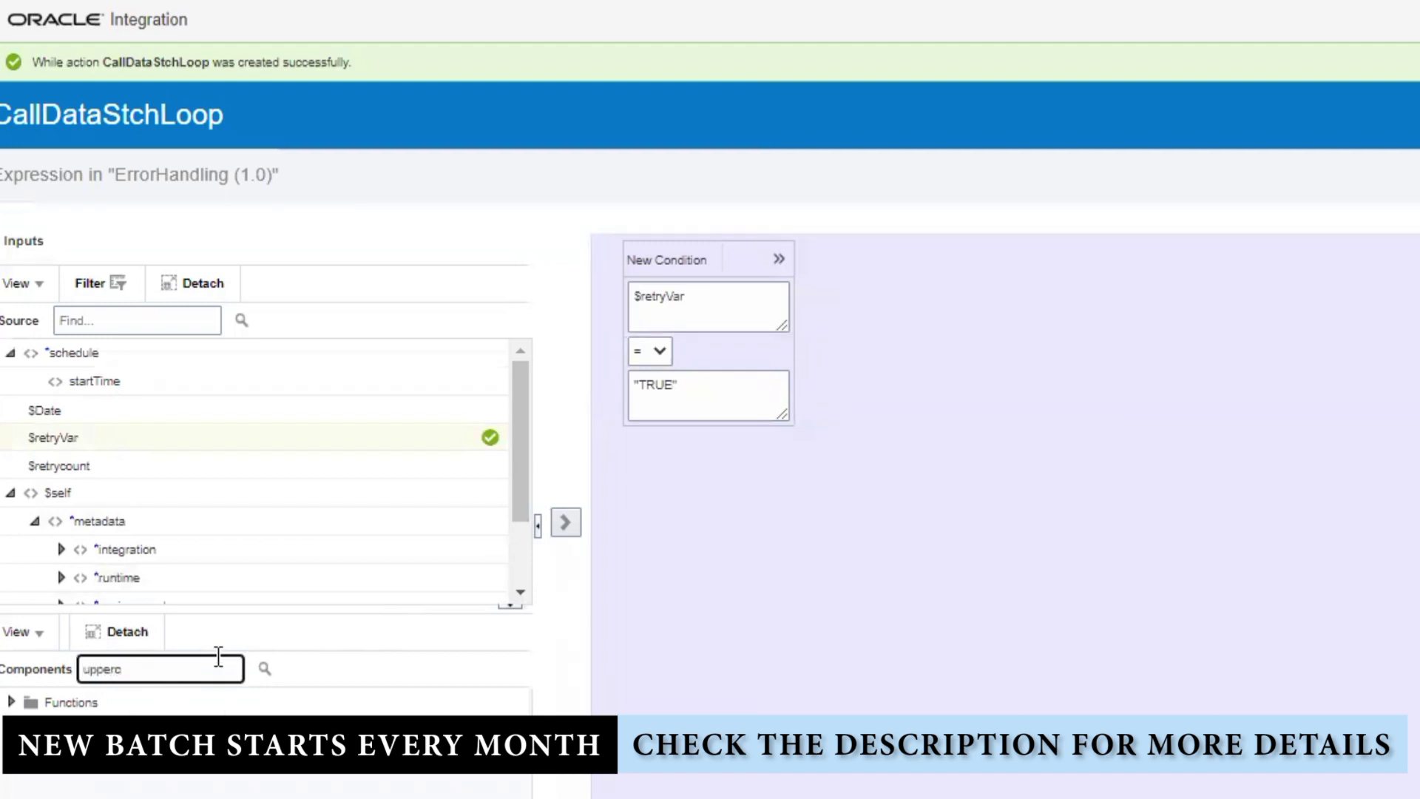
key(Return)
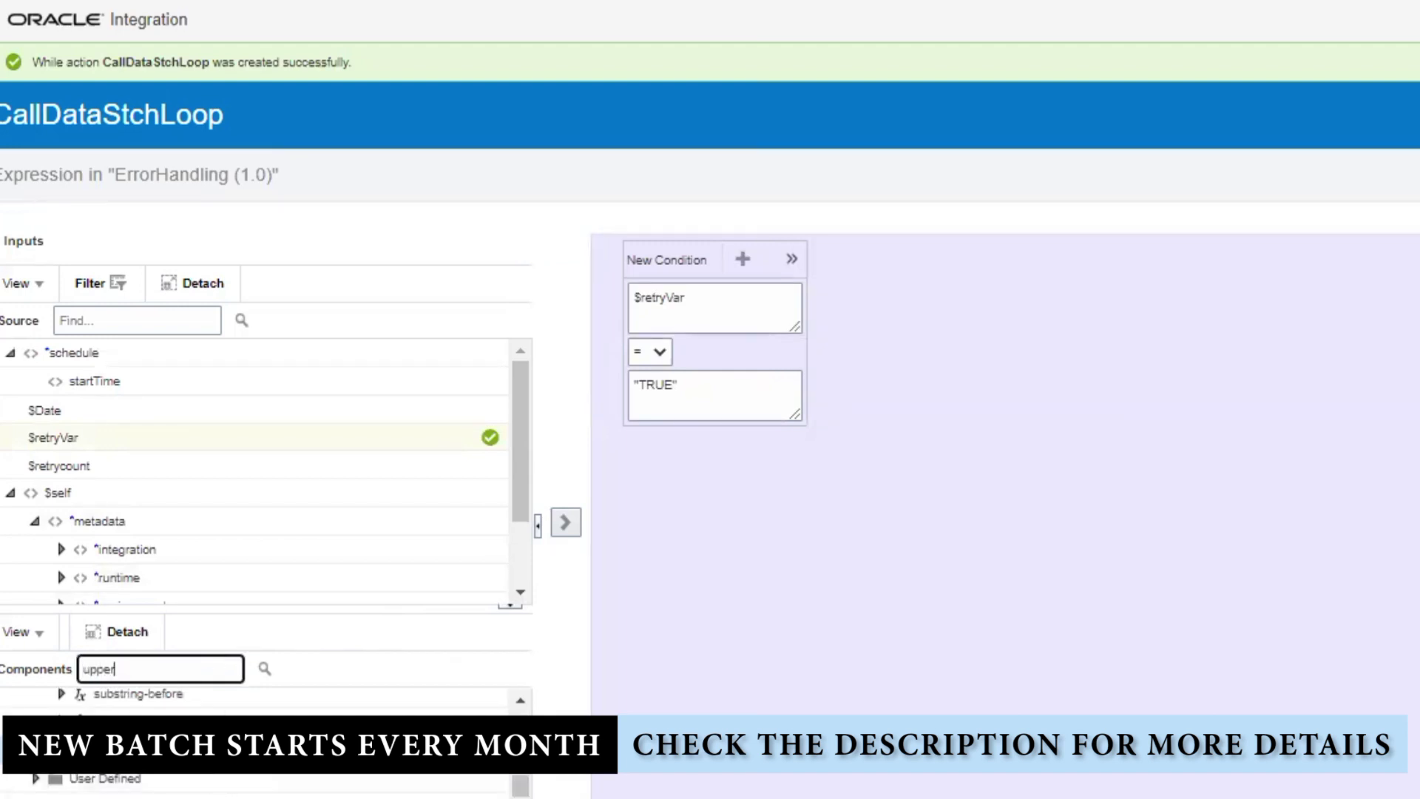
triple_click(704, 304)
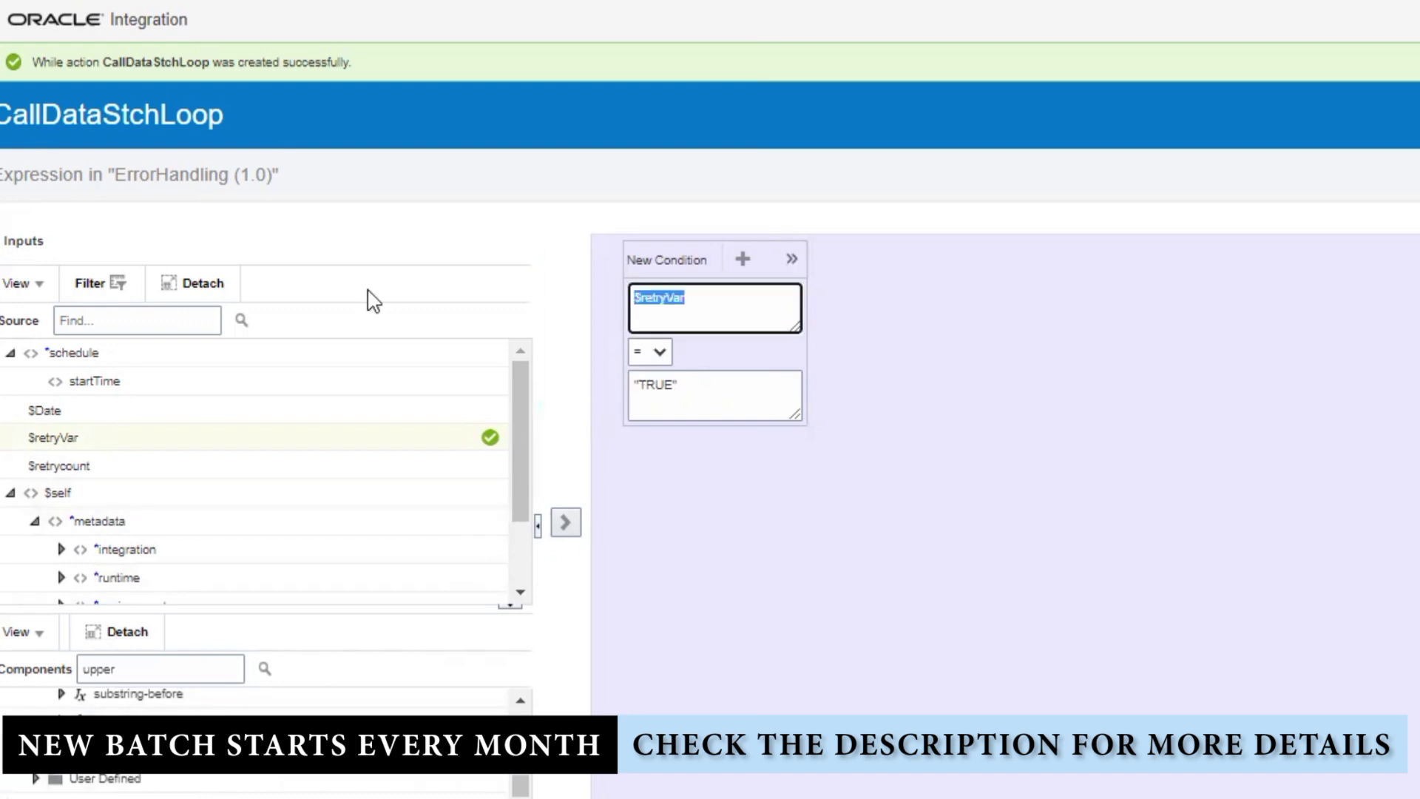
key(BackSpace)
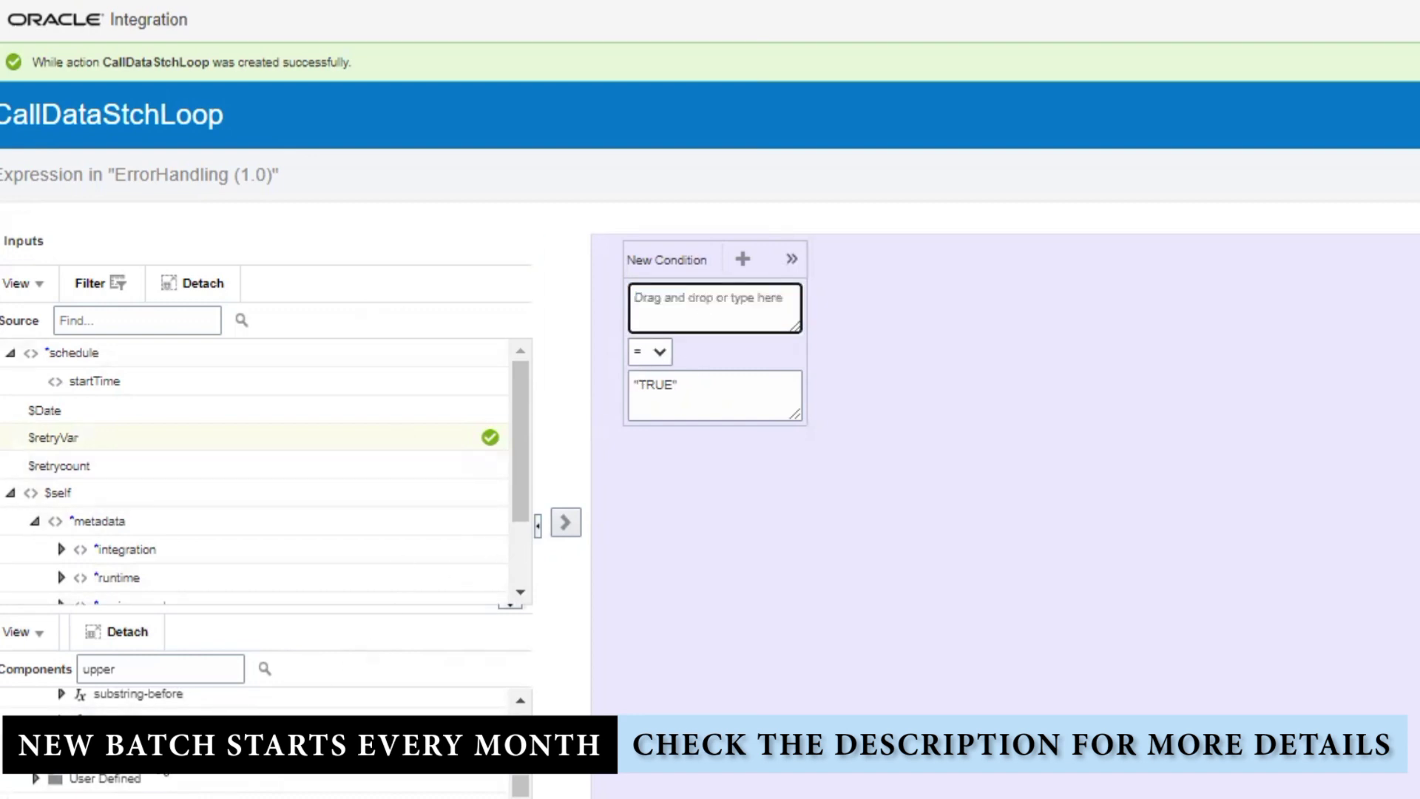
drag(119, 721, 740, 311)
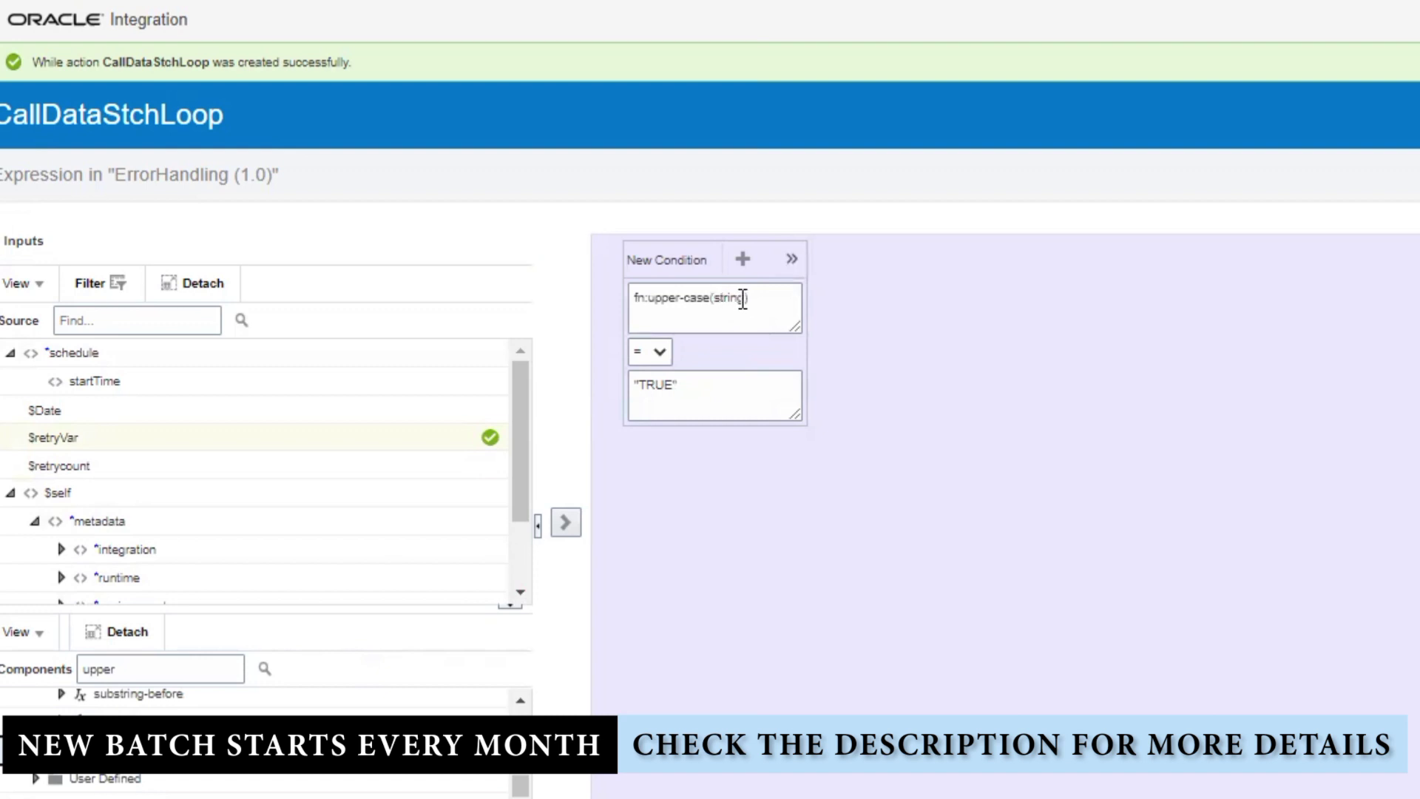
double_click(735, 300)
key(BackSpace)
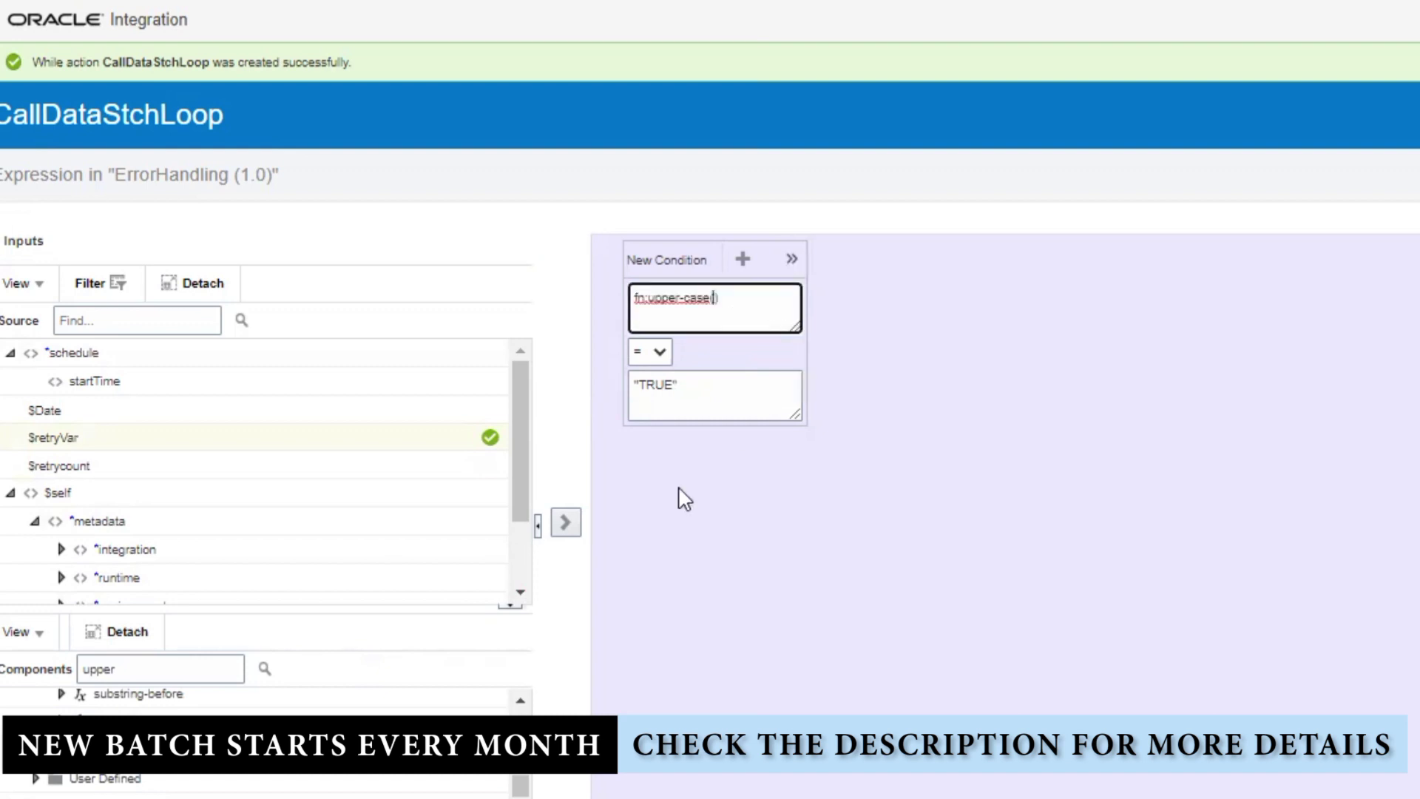
click(133, 444)
click(566, 523)
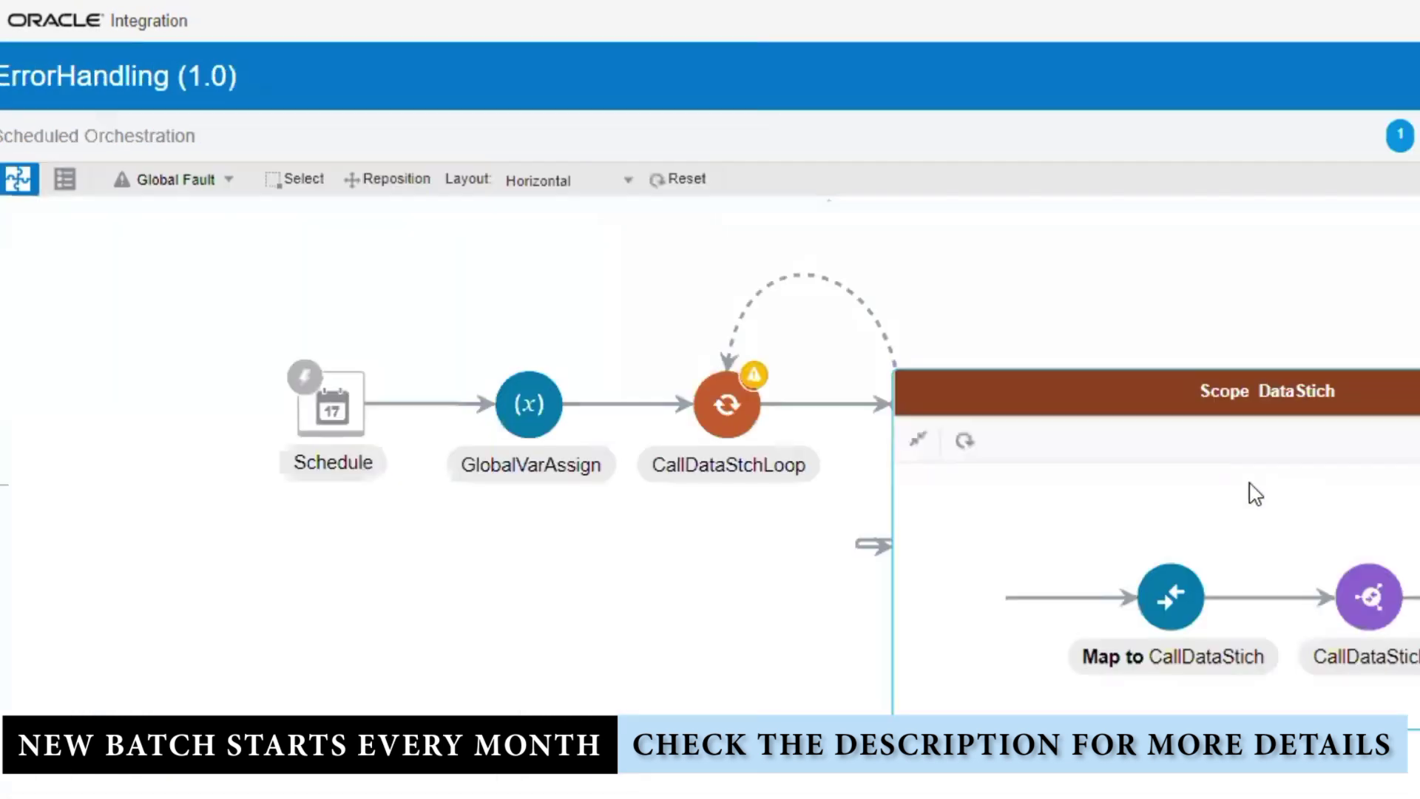
- Collapse the DataStich scope and reposition it inside the CallDataStchLoop while loop
drag(1062, 271, 824, 282)
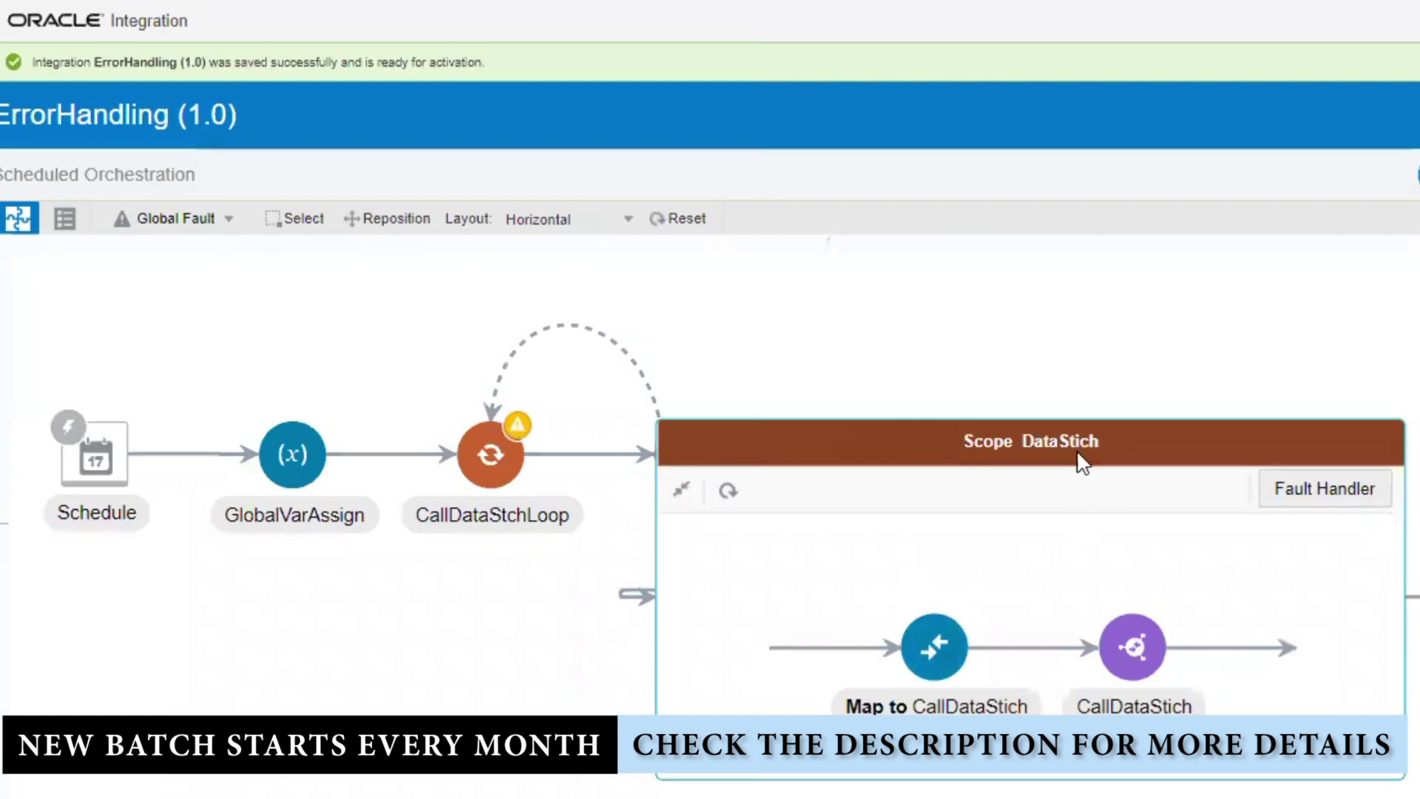
click(685, 489)
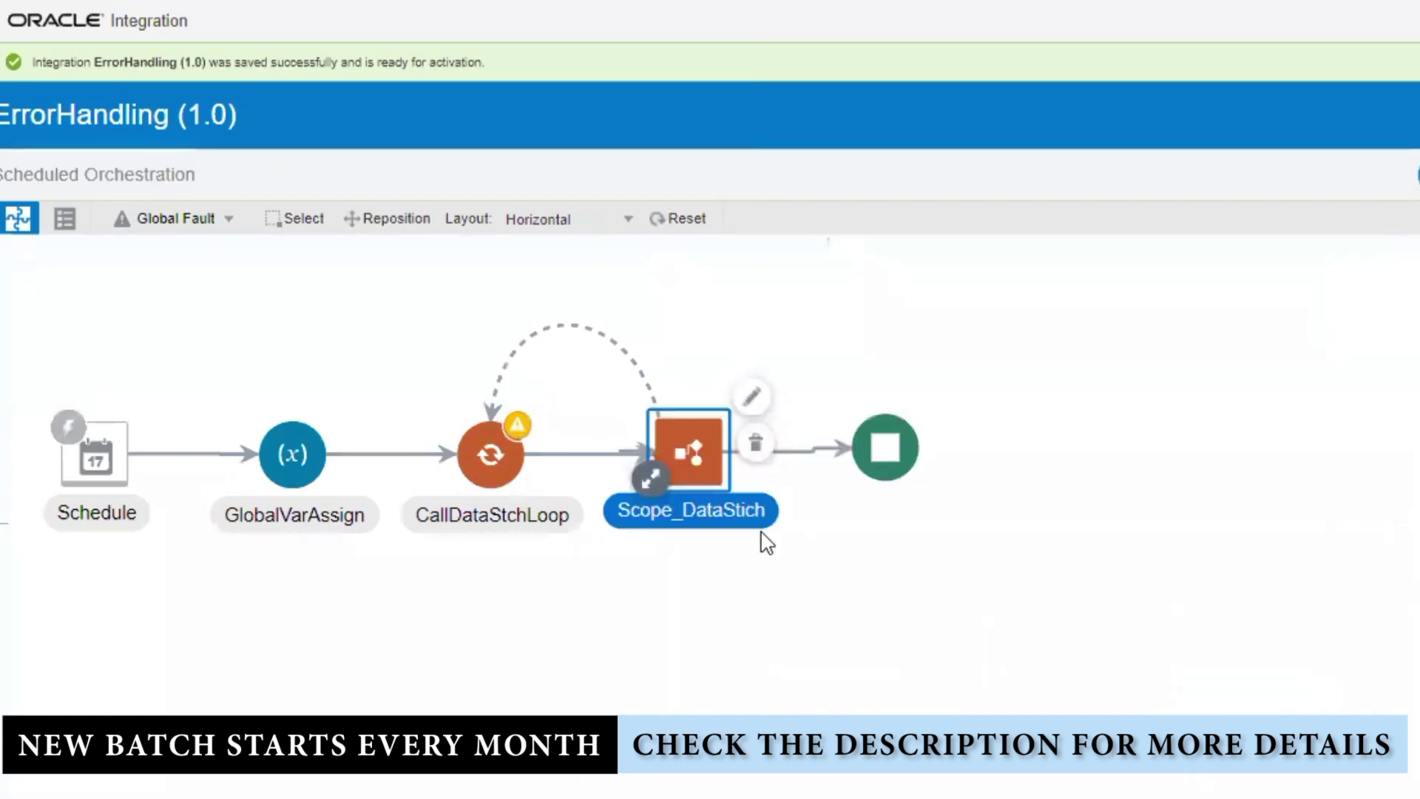
click(407, 223)
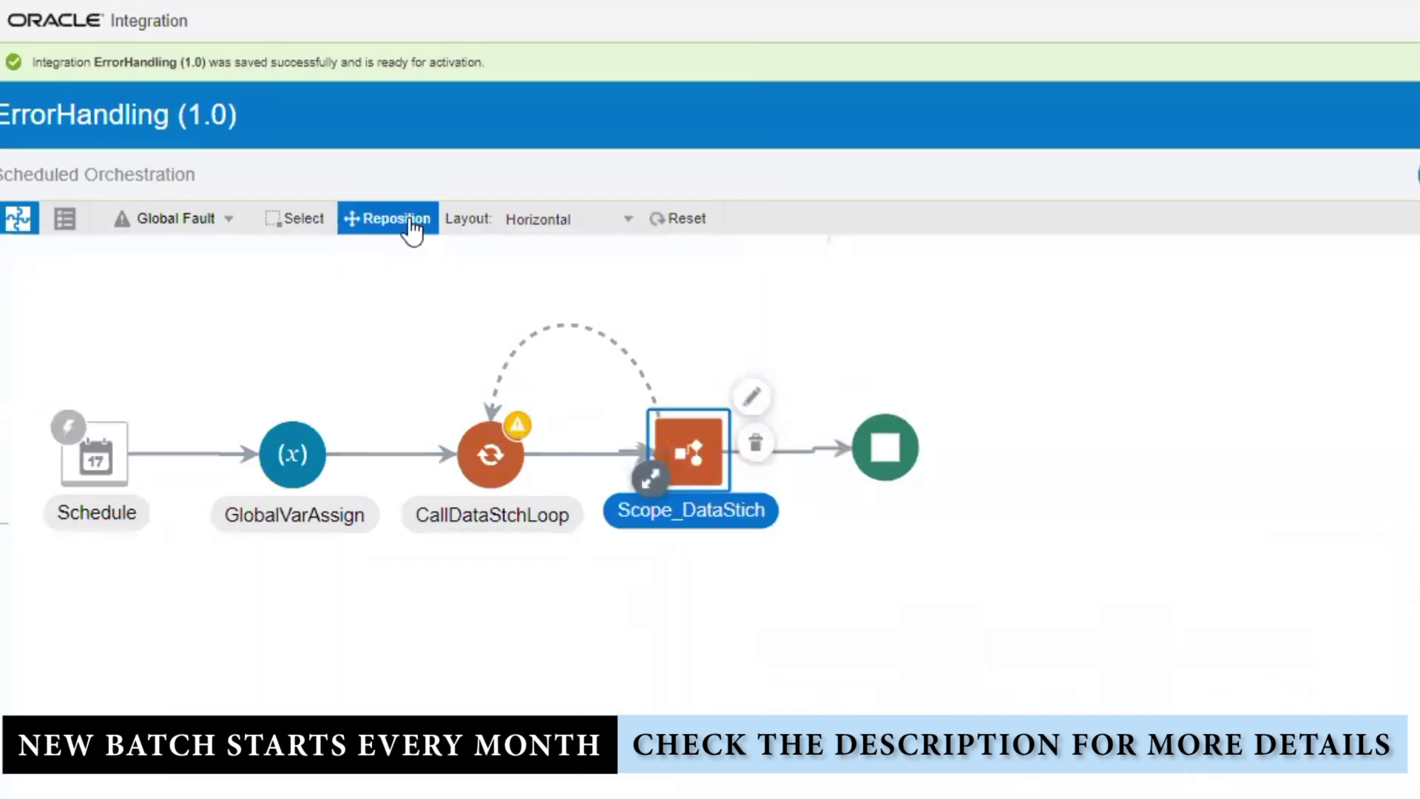
drag(694, 486, 573, 442)
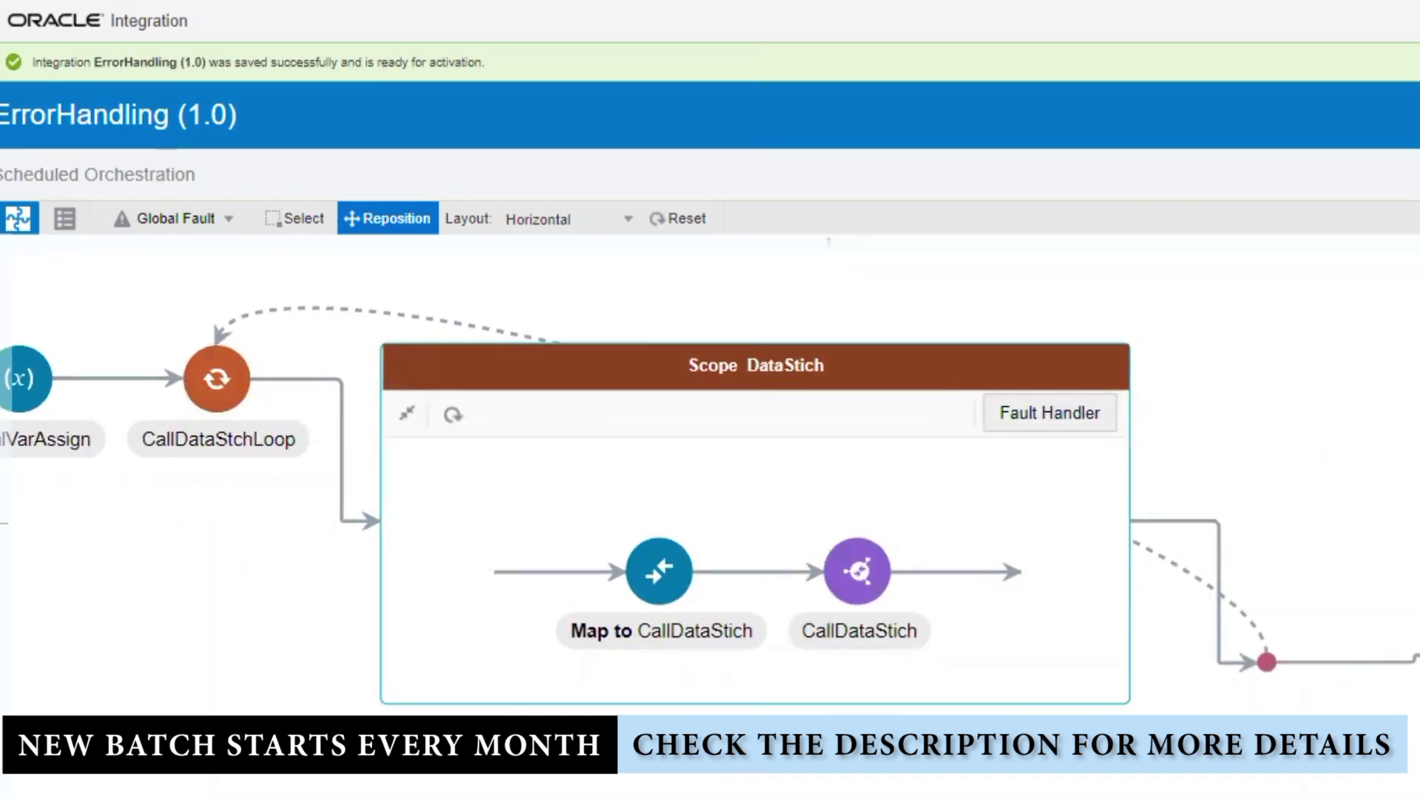
click(392, 220)
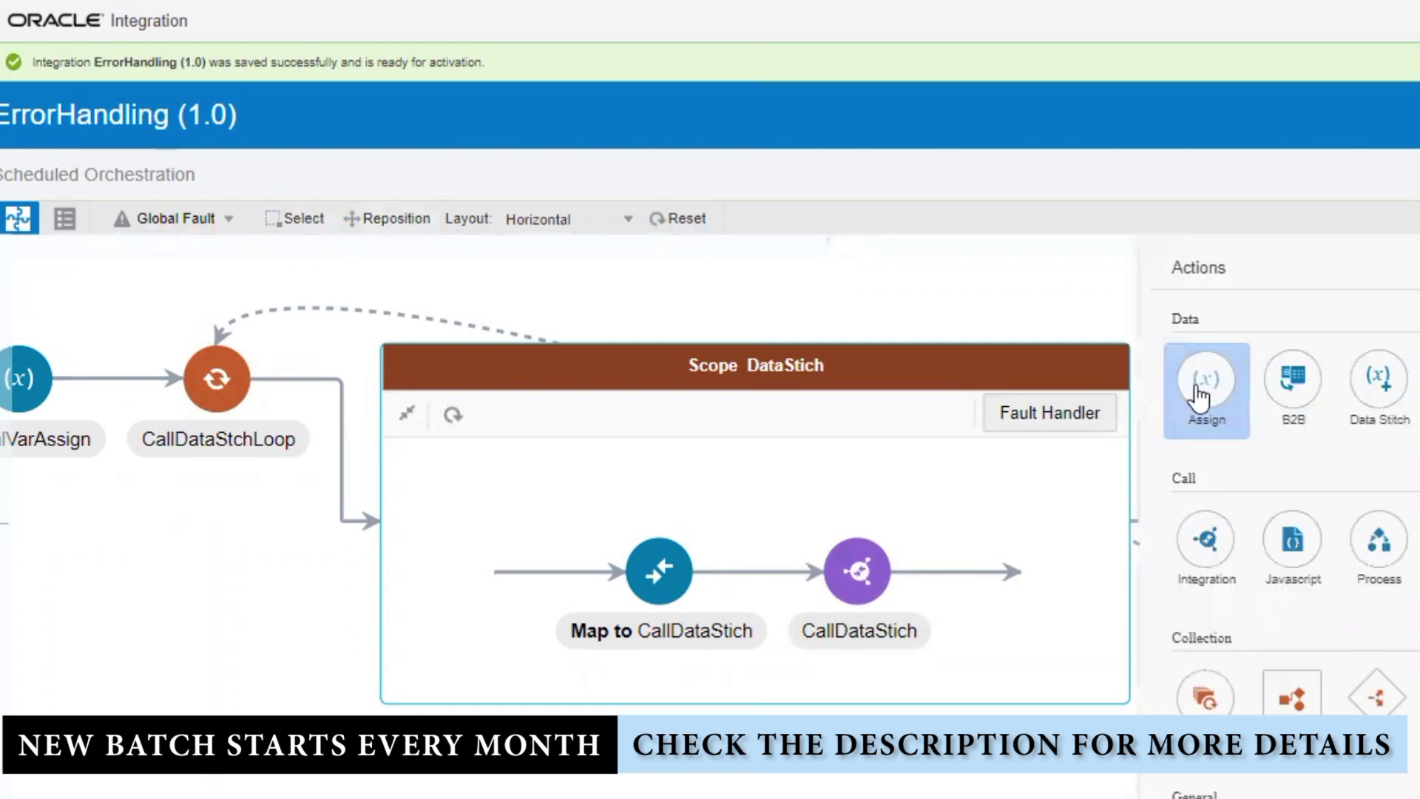
- Insert an Assign action named retryAssign after CallDataStich inside the DataStich scope
drag(1204, 406, 954, 570)
click(828, 429)
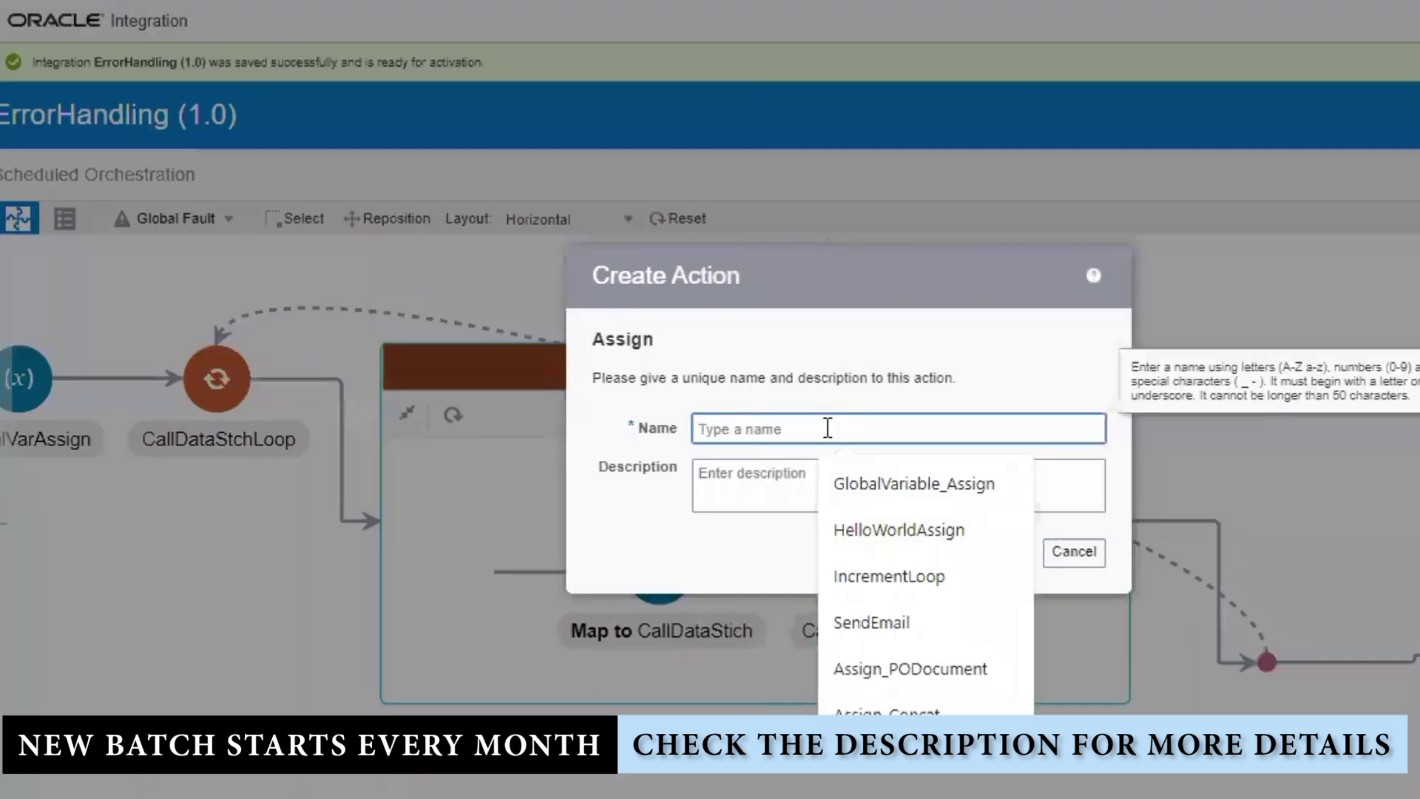
text(retryAssign)
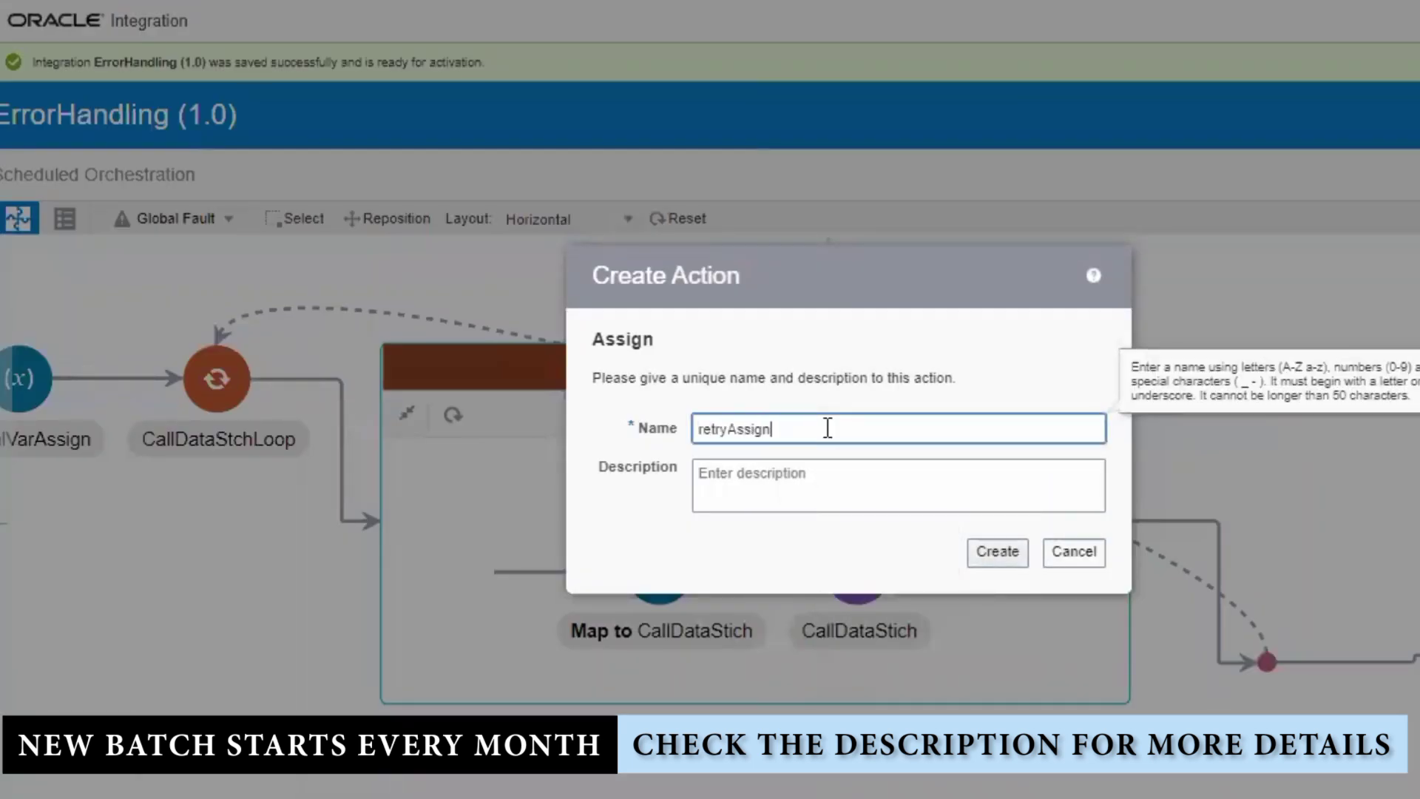
click(1006, 556)
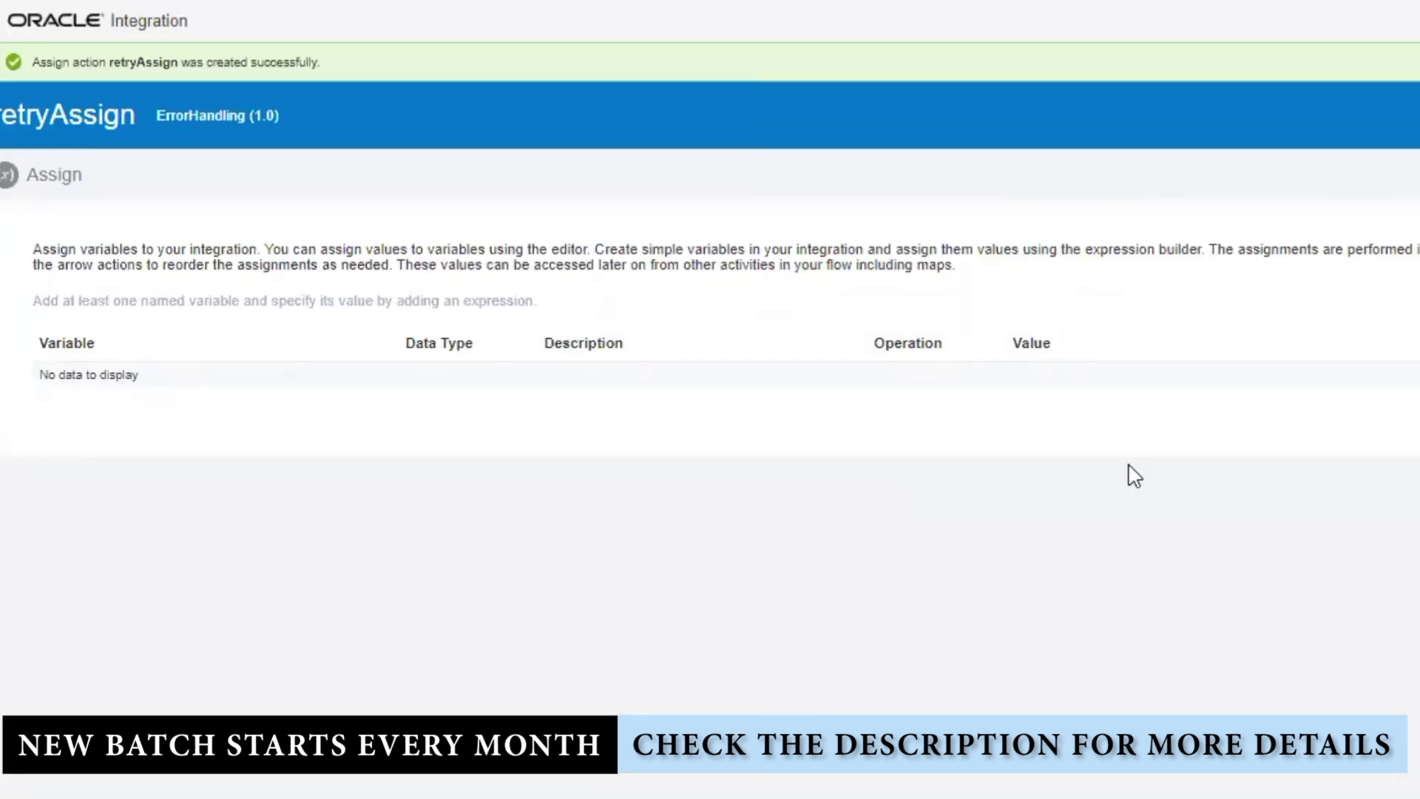
- Assign the existing variable retryVar in retryAssign and enter 1 as its value expression
click(317, 393)
click(345, 398)
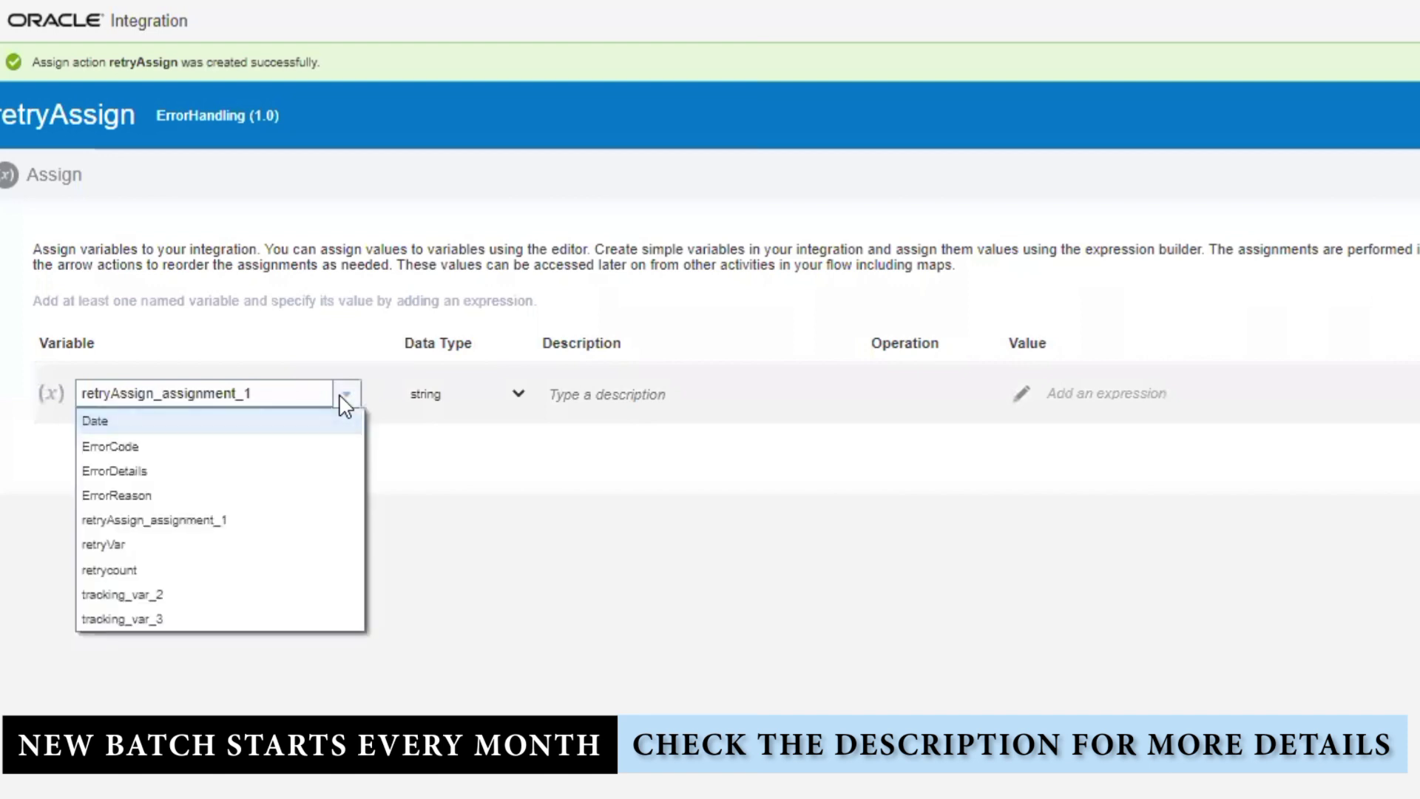
click(146, 545)
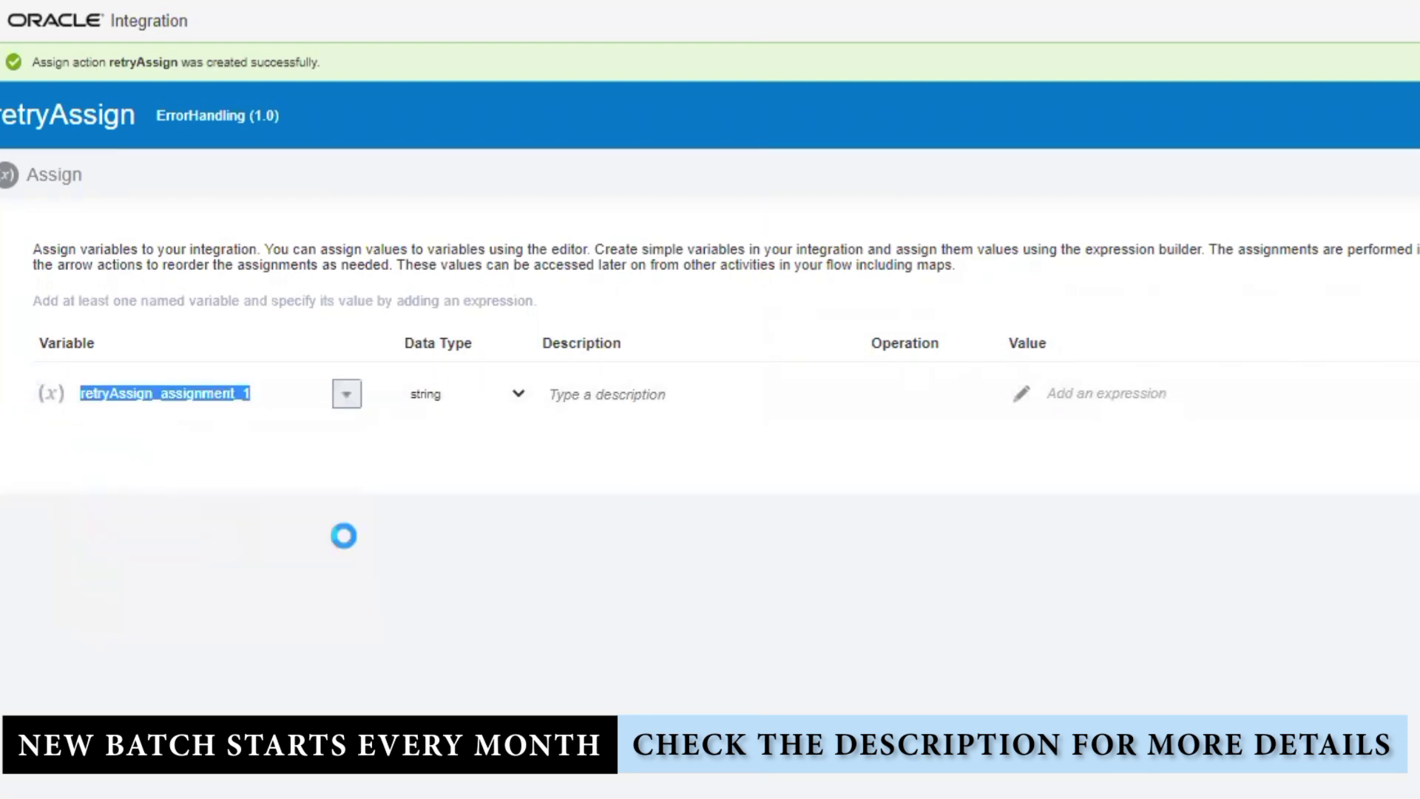
click(1021, 398)
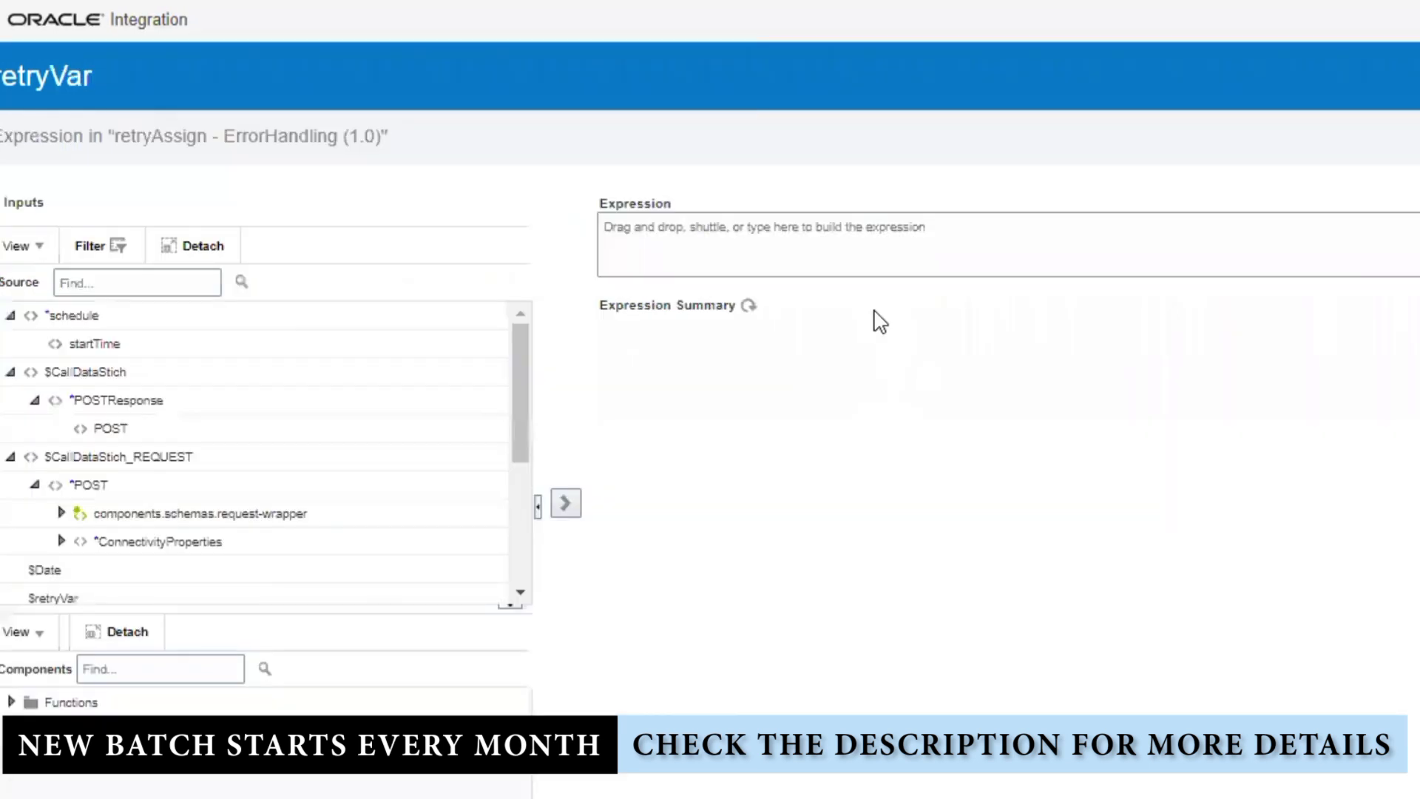
click(849, 248)
text(1)
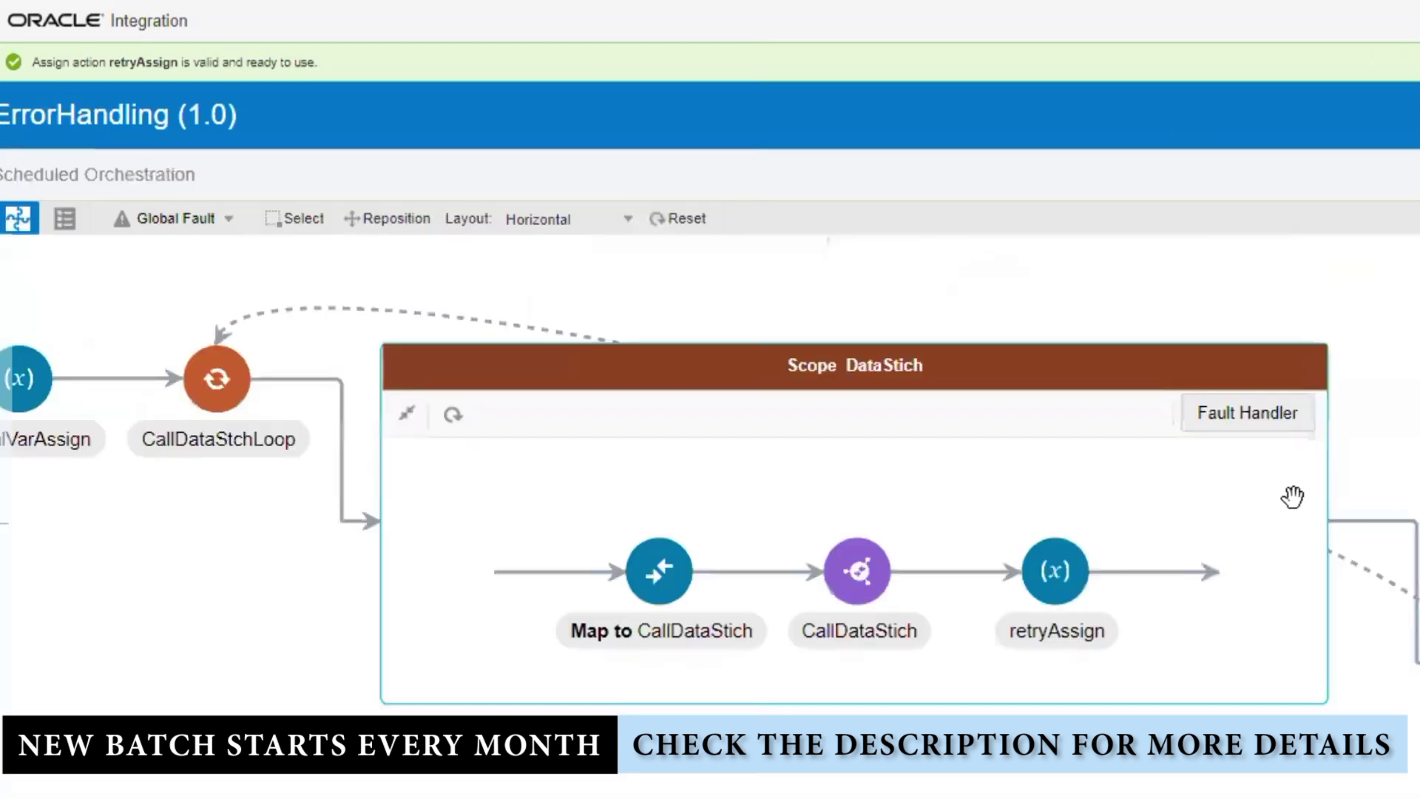
- Open the DataStich scope's default fault handler and insert a Switch action before ErrorsAssign
click(1259, 420)
click(1377, 477)
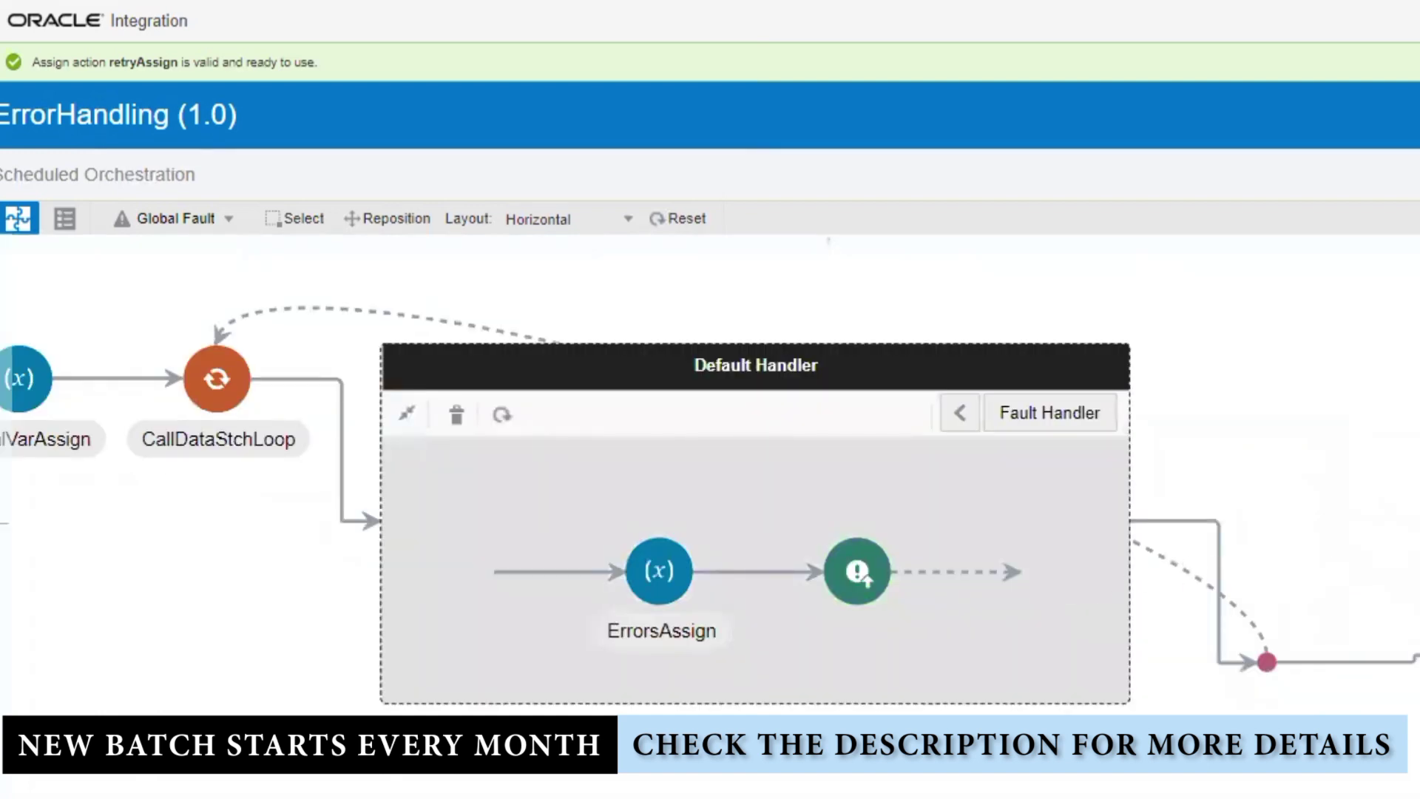
scroll(1294, 592, down, 2)
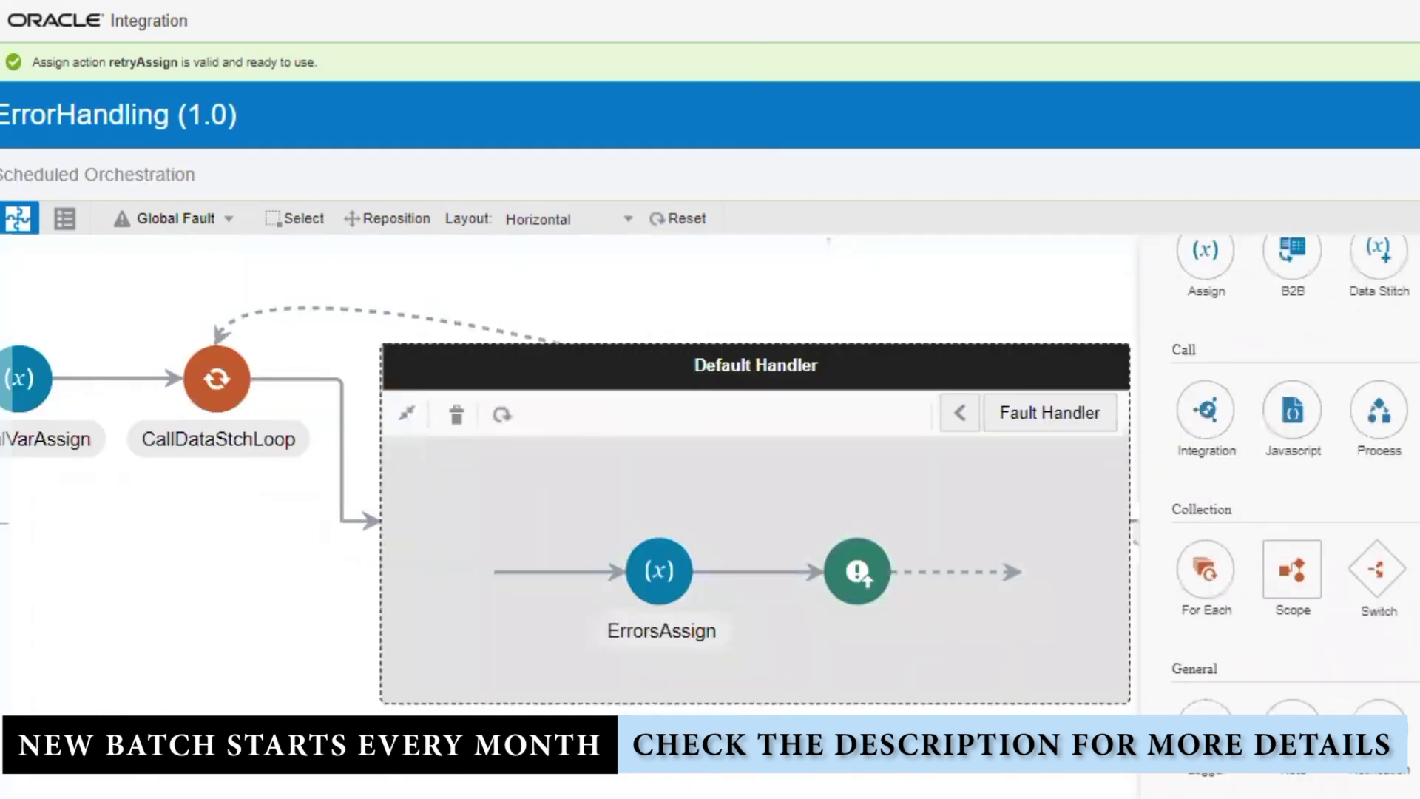
drag(1376, 580, 562, 577)
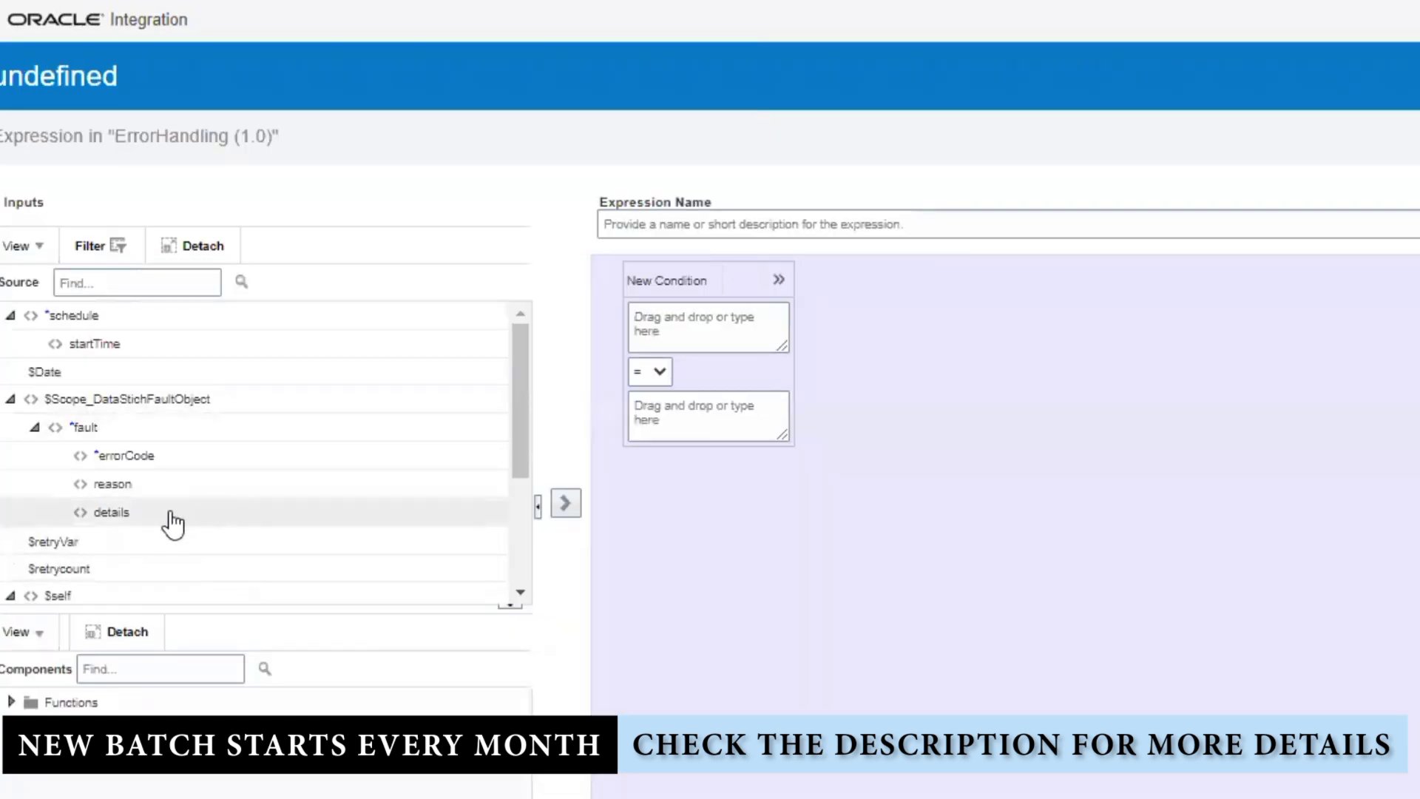
- Define the condition of the switch's first branch as $retrycount < 3
drag(89, 570, 735, 319)
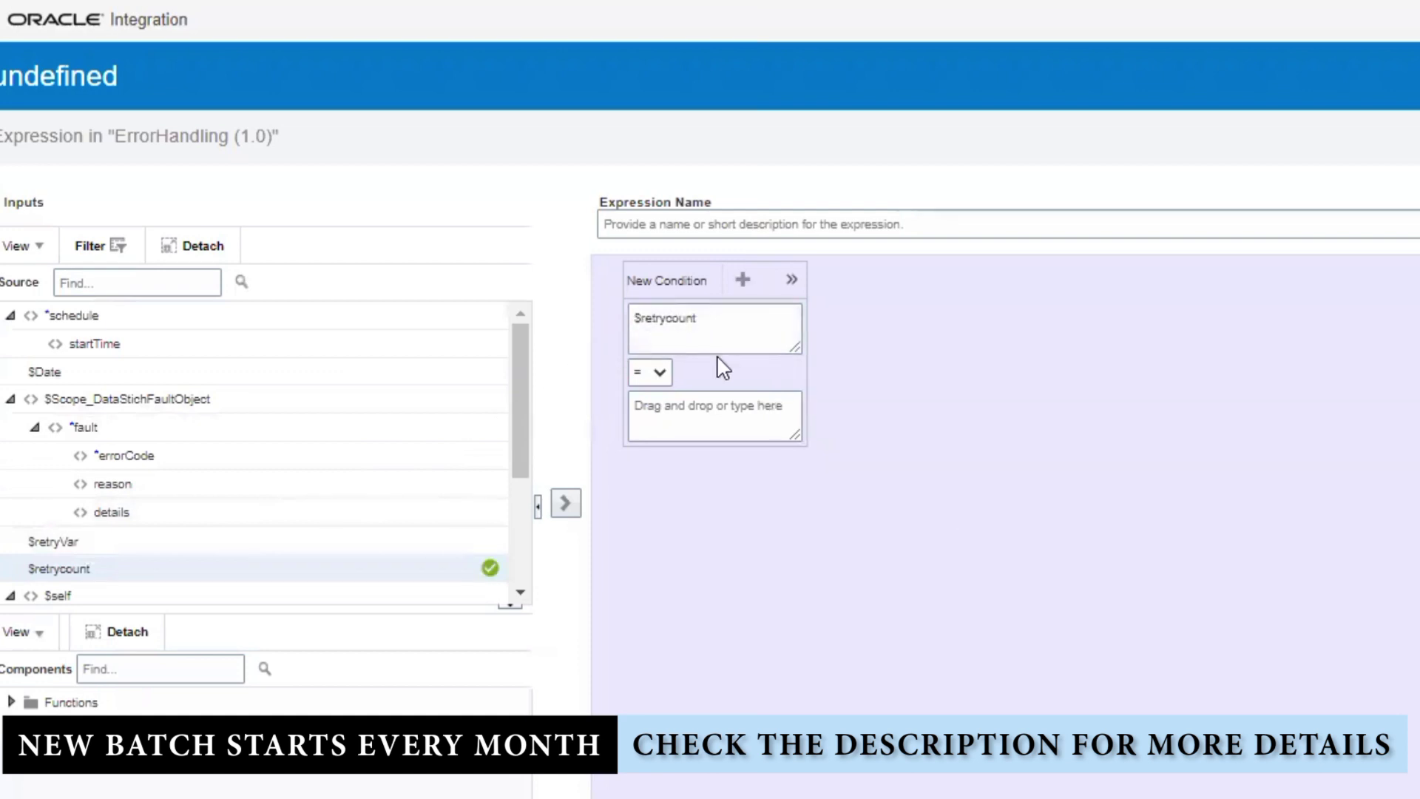
click(658, 372)
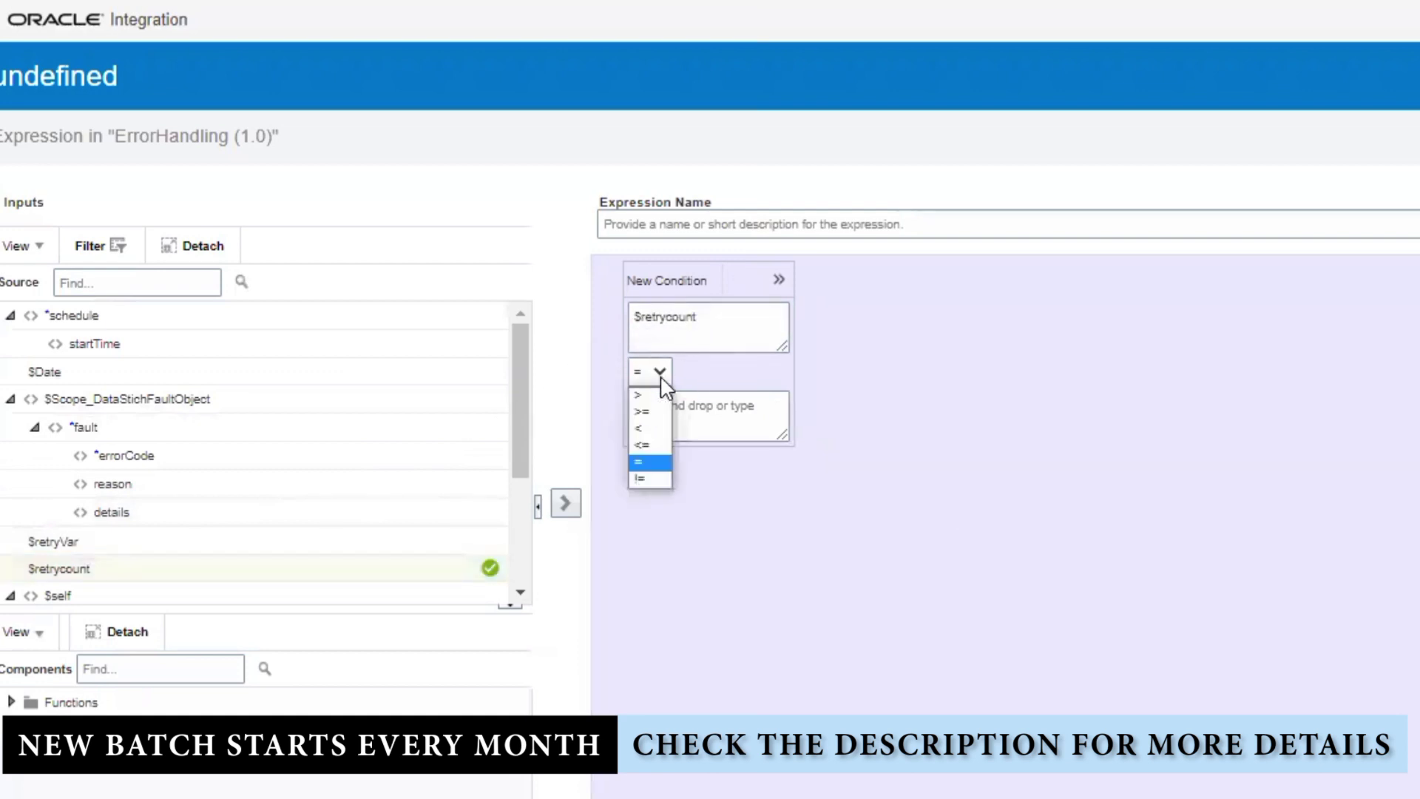
click(641, 431)
click(675, 412)
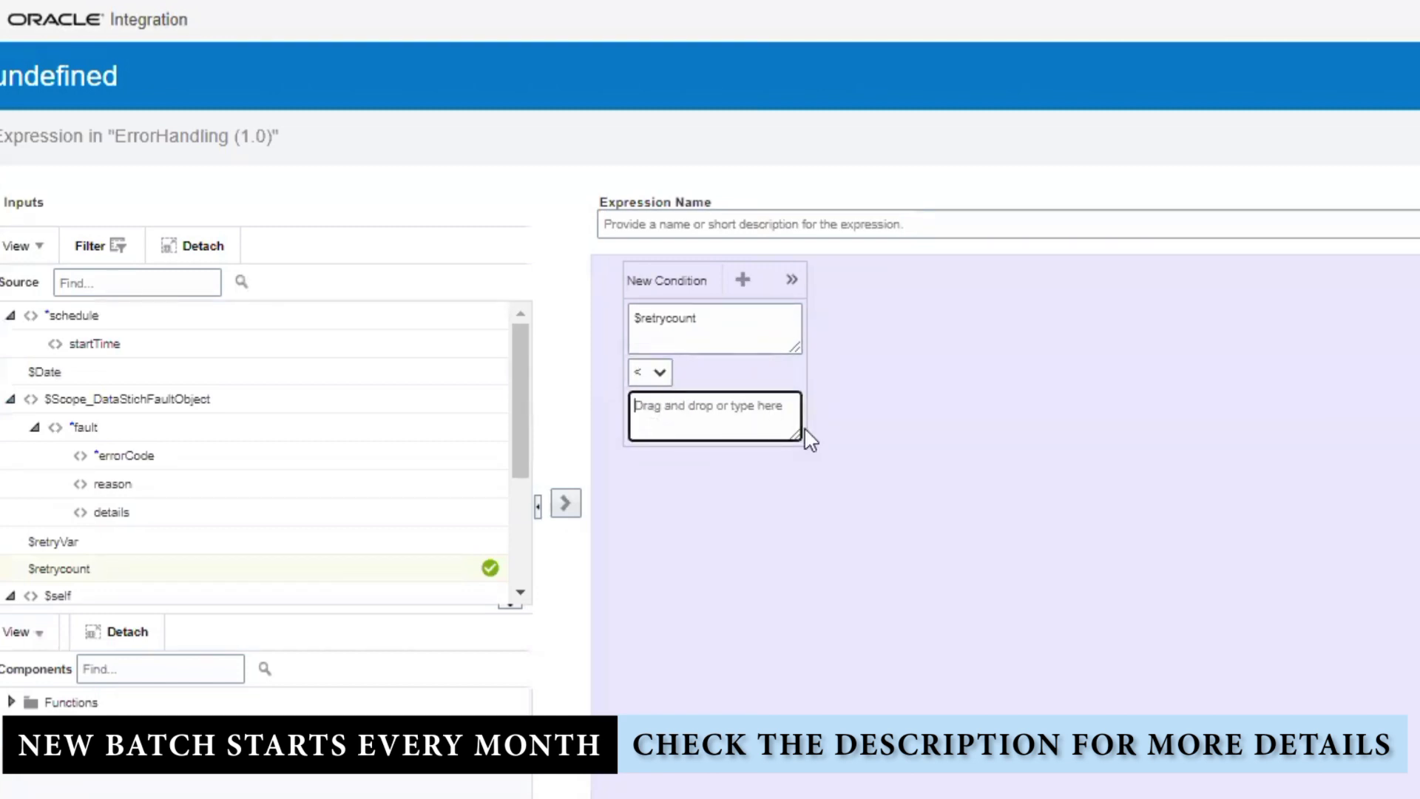
text(3)
click(978, 498)
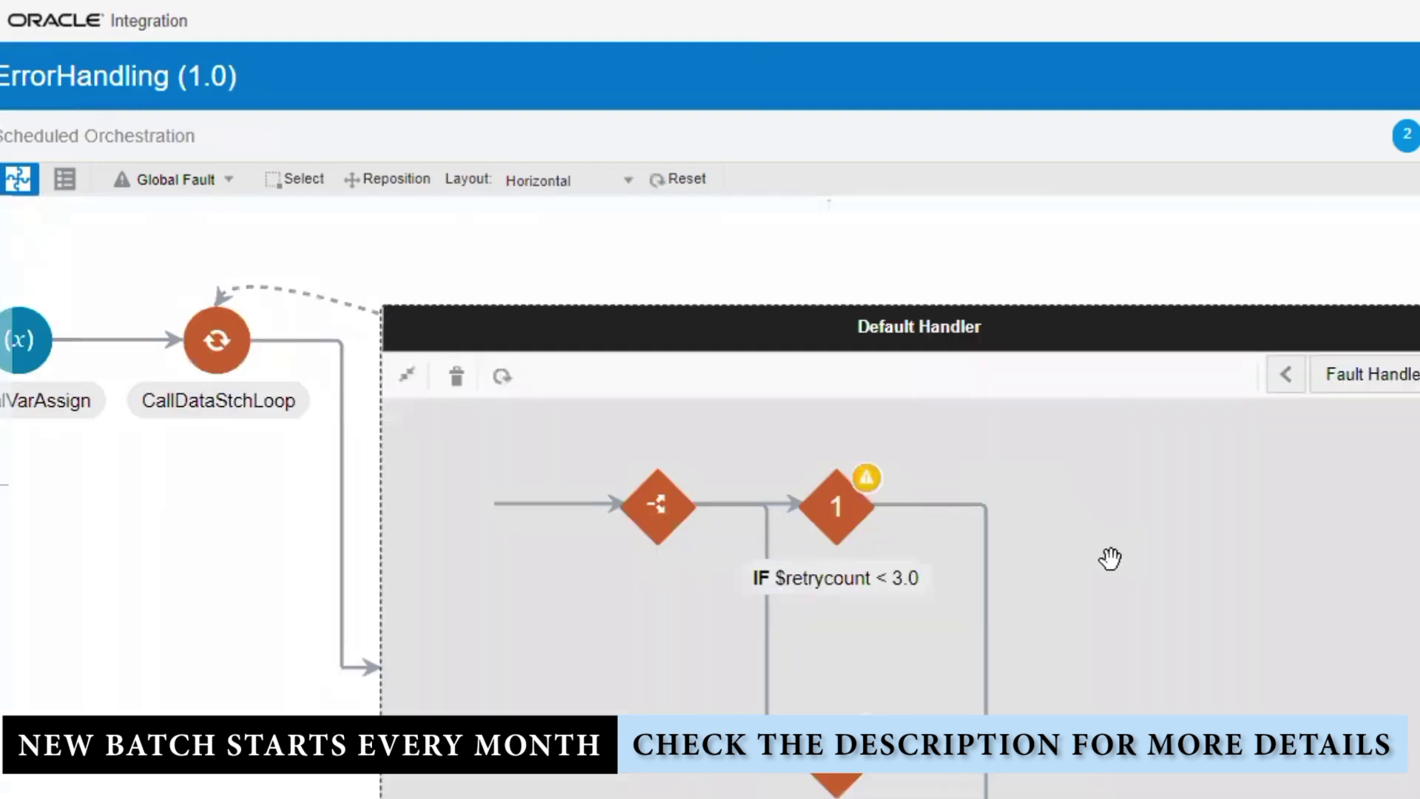
- Insert a Wait action named waitforcompletion with 30 seconds in the $retrycount < 3.0 branch
drag(1156, 539, 979, 450)
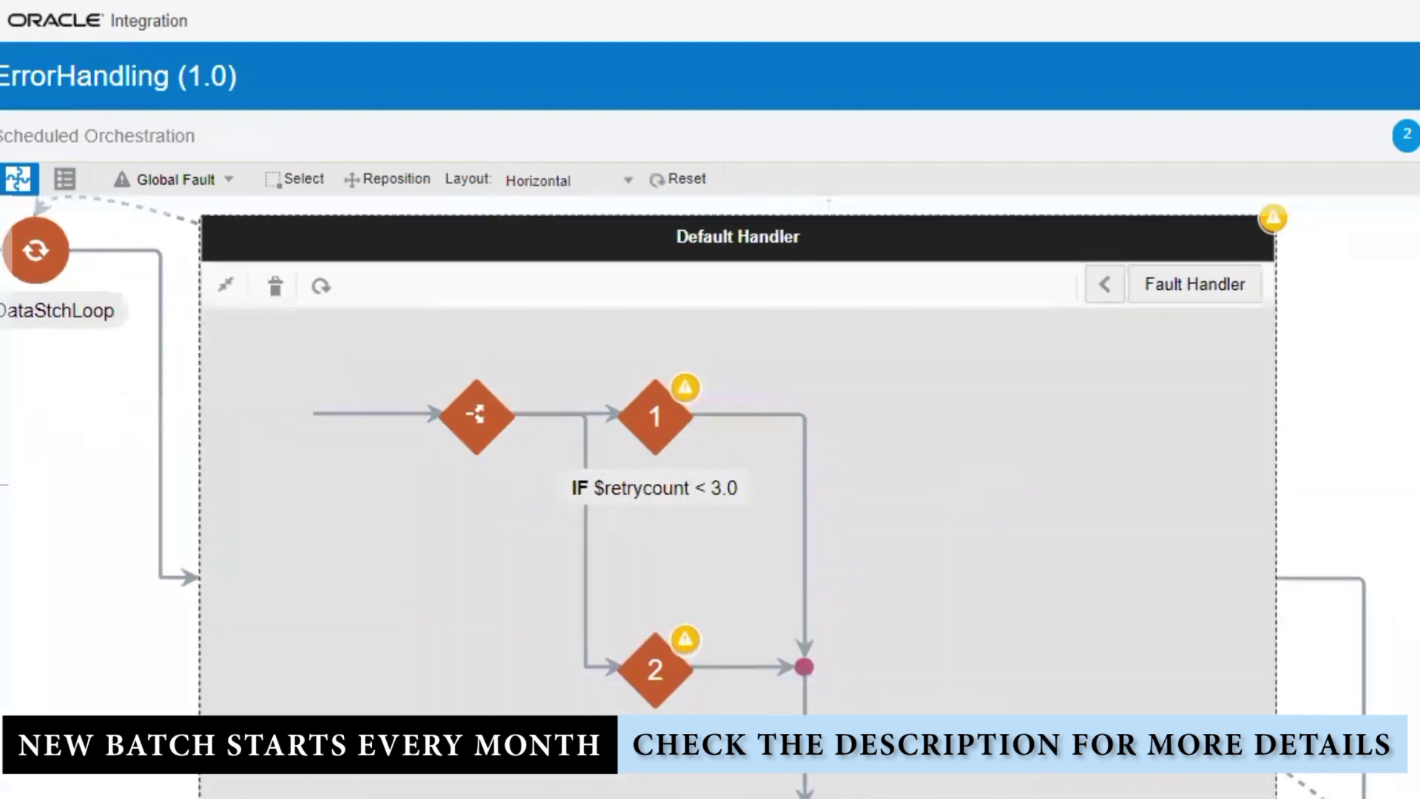
scroll(1417, 642, down, 2)
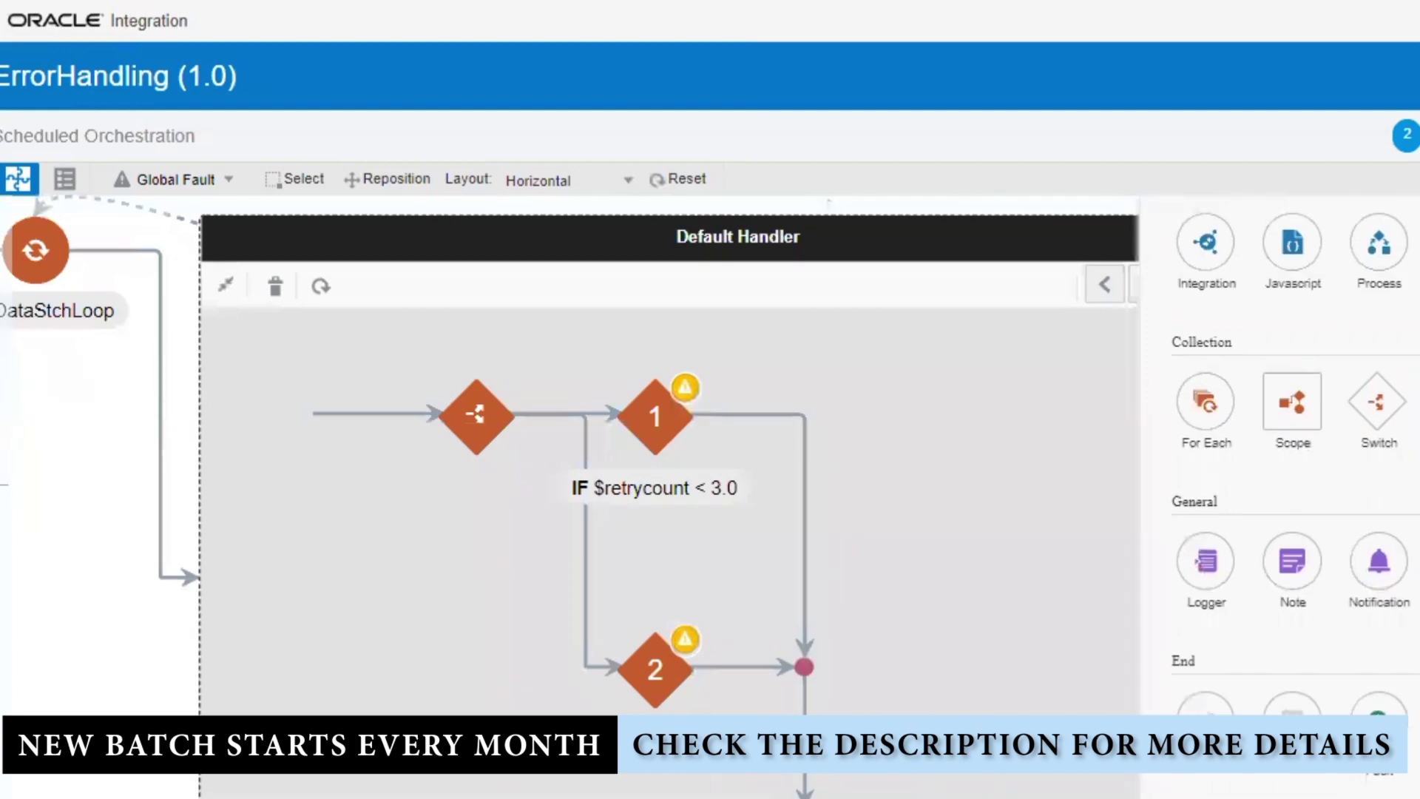
drag(1206, 768, 774, 415)
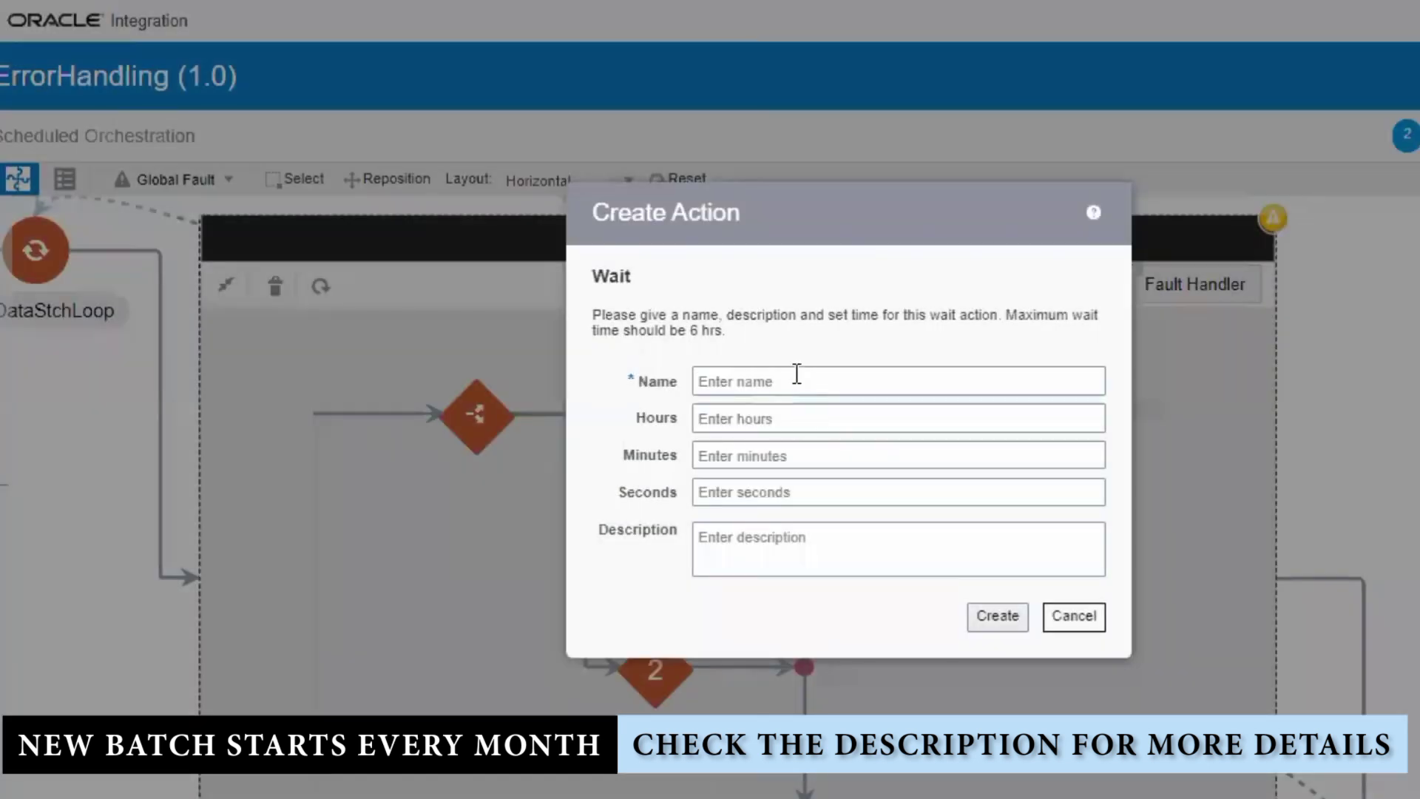
click(797, 374)
text(w)
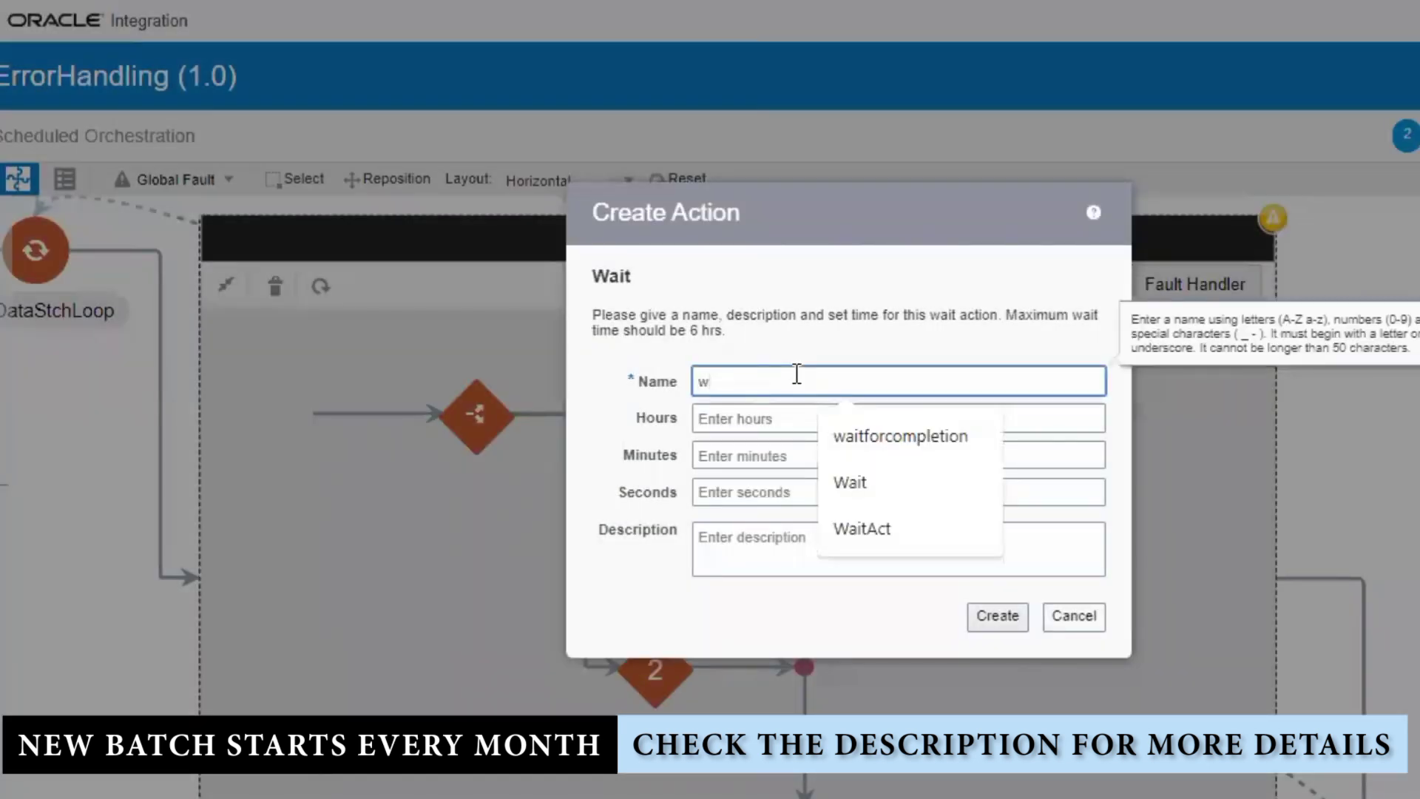
click(849, 437)
click(728, 491)
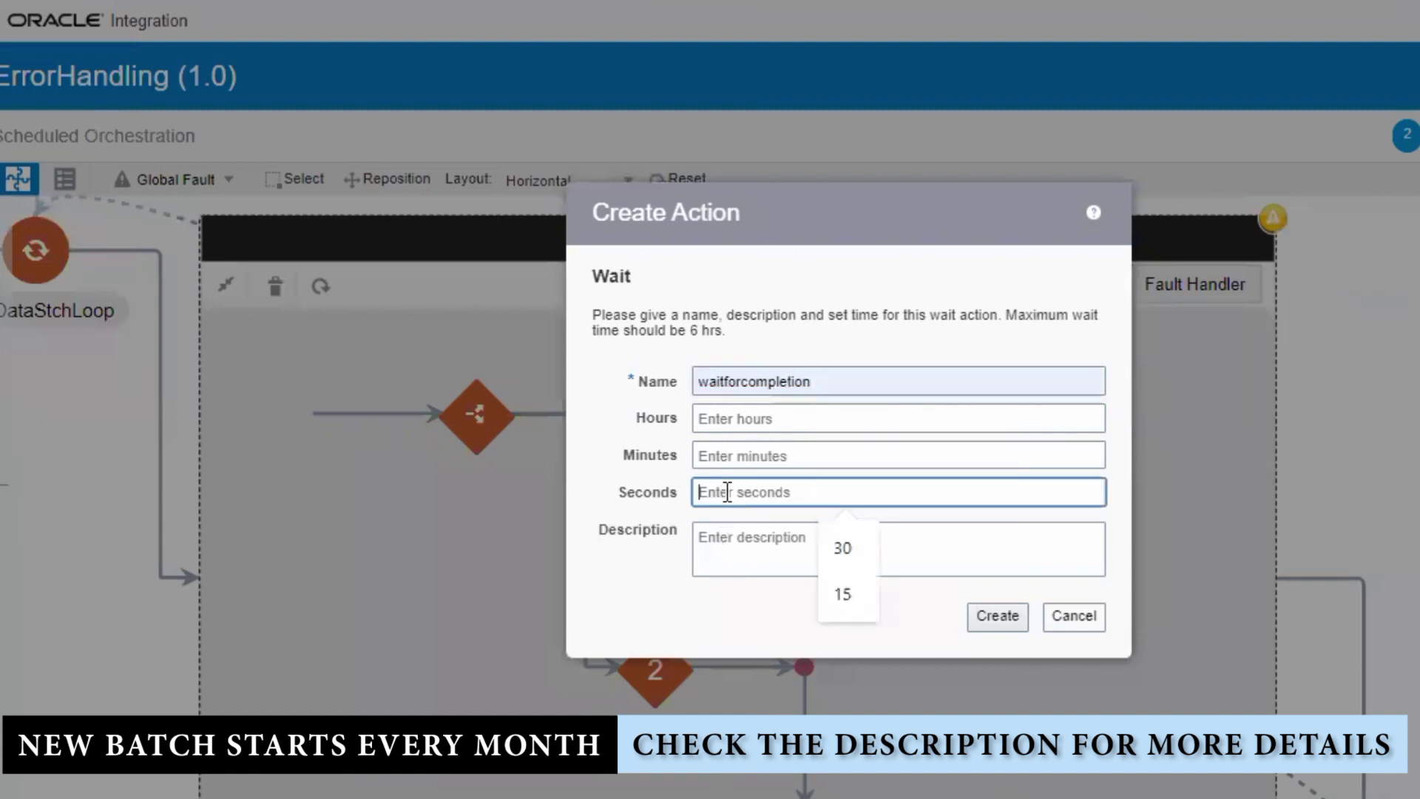
text(3)
click(815, 542)
click(997, 616)
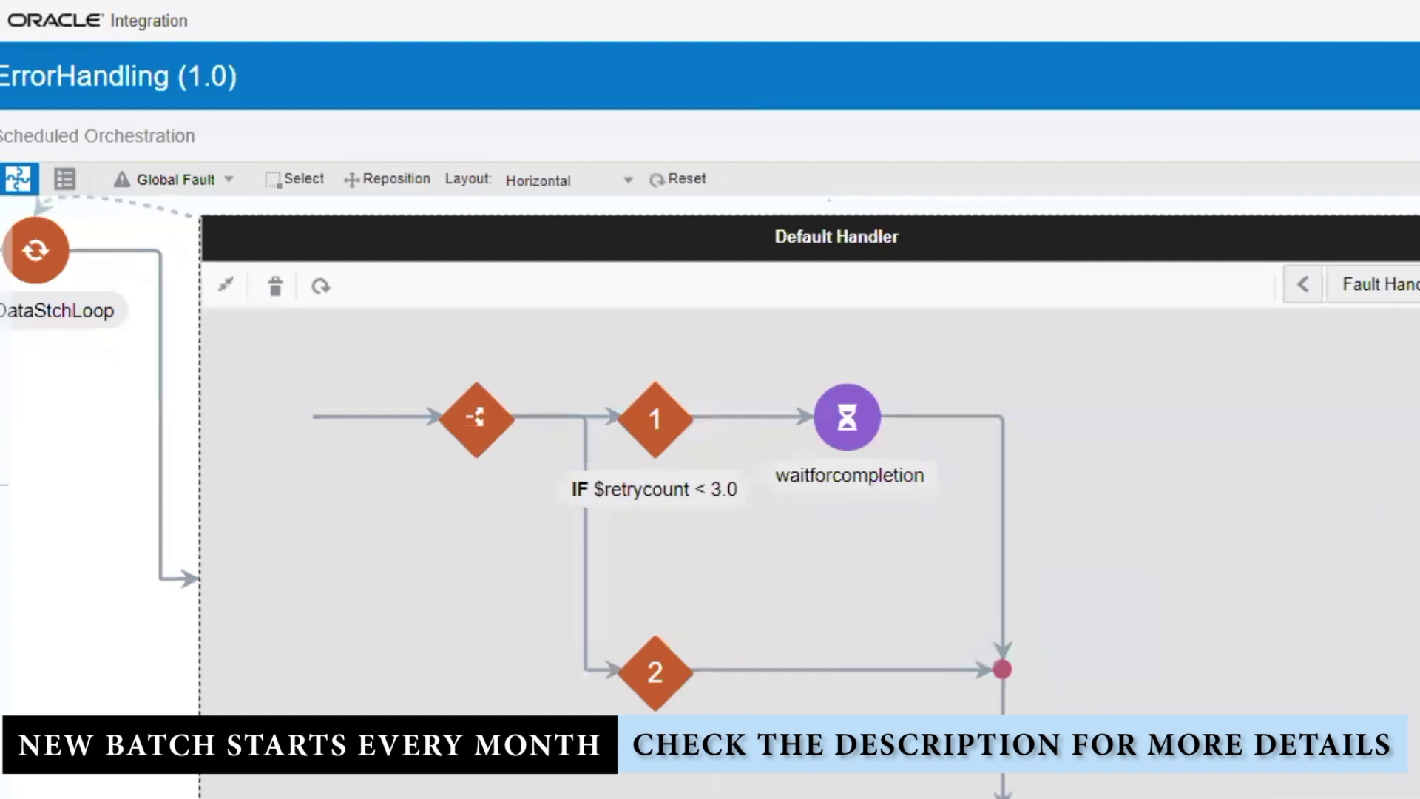
- Insert an Assign action named IncrementLoop after waitforcompletion in the $retrycount < 3.0 branch
click(1415, 444)
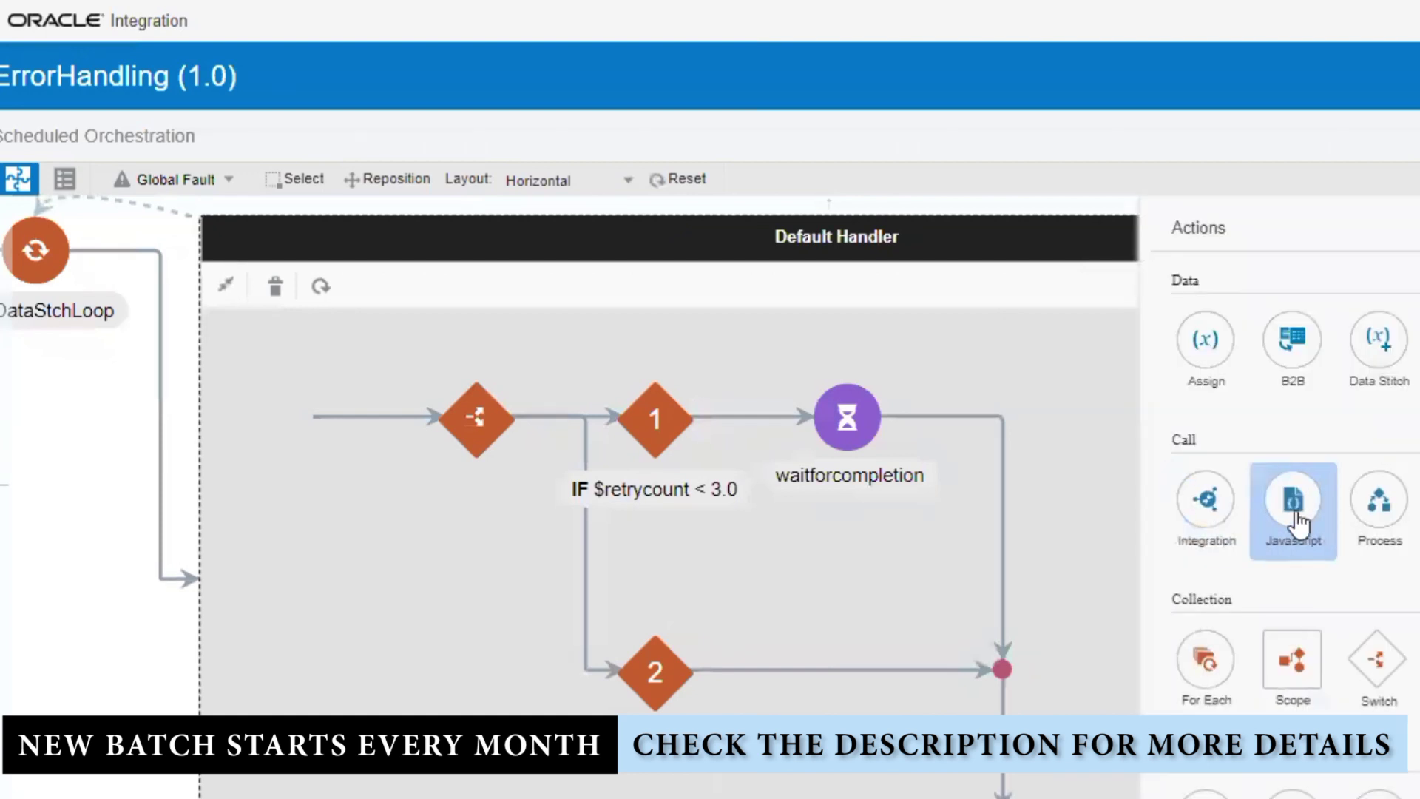
drag(1207, 362, 966, 412)
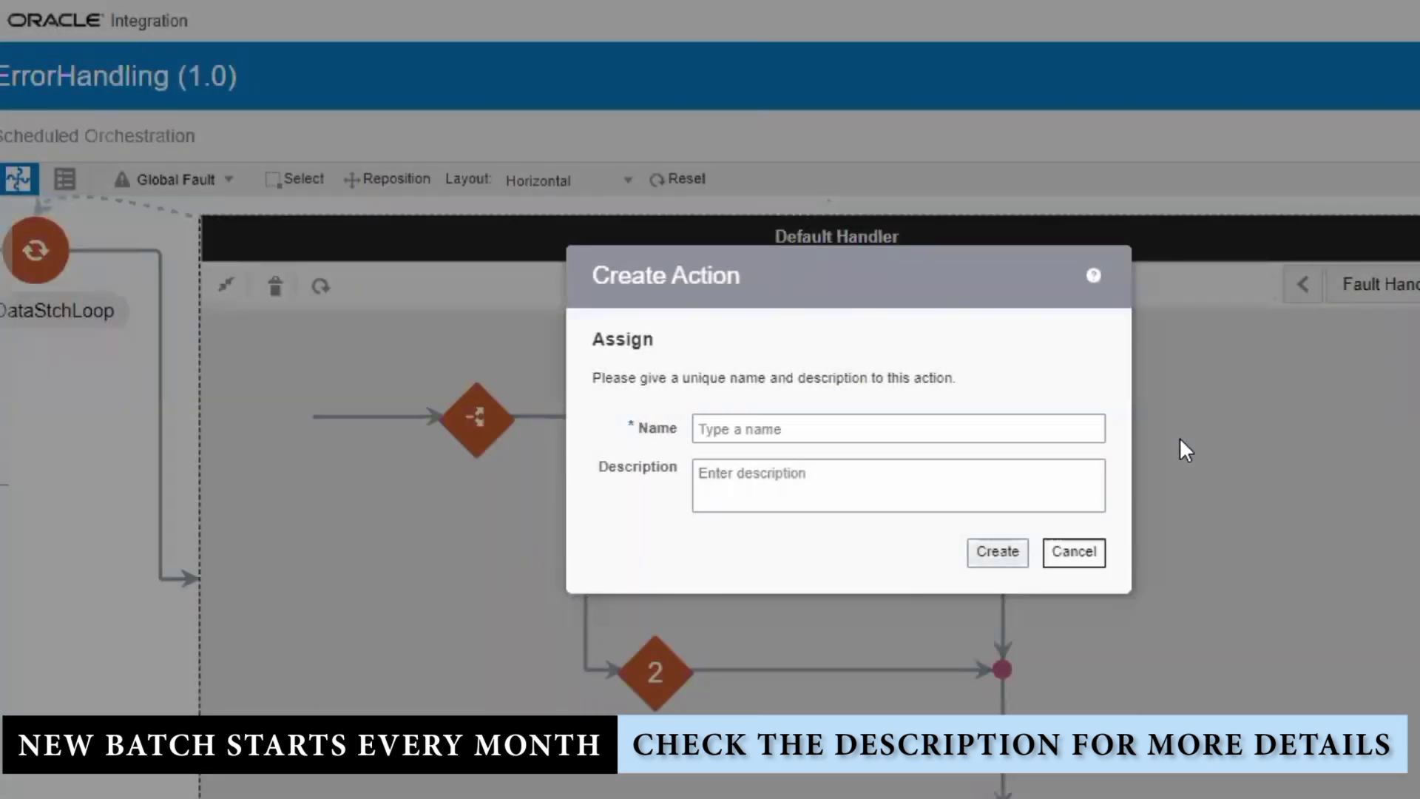
click(809, 427)
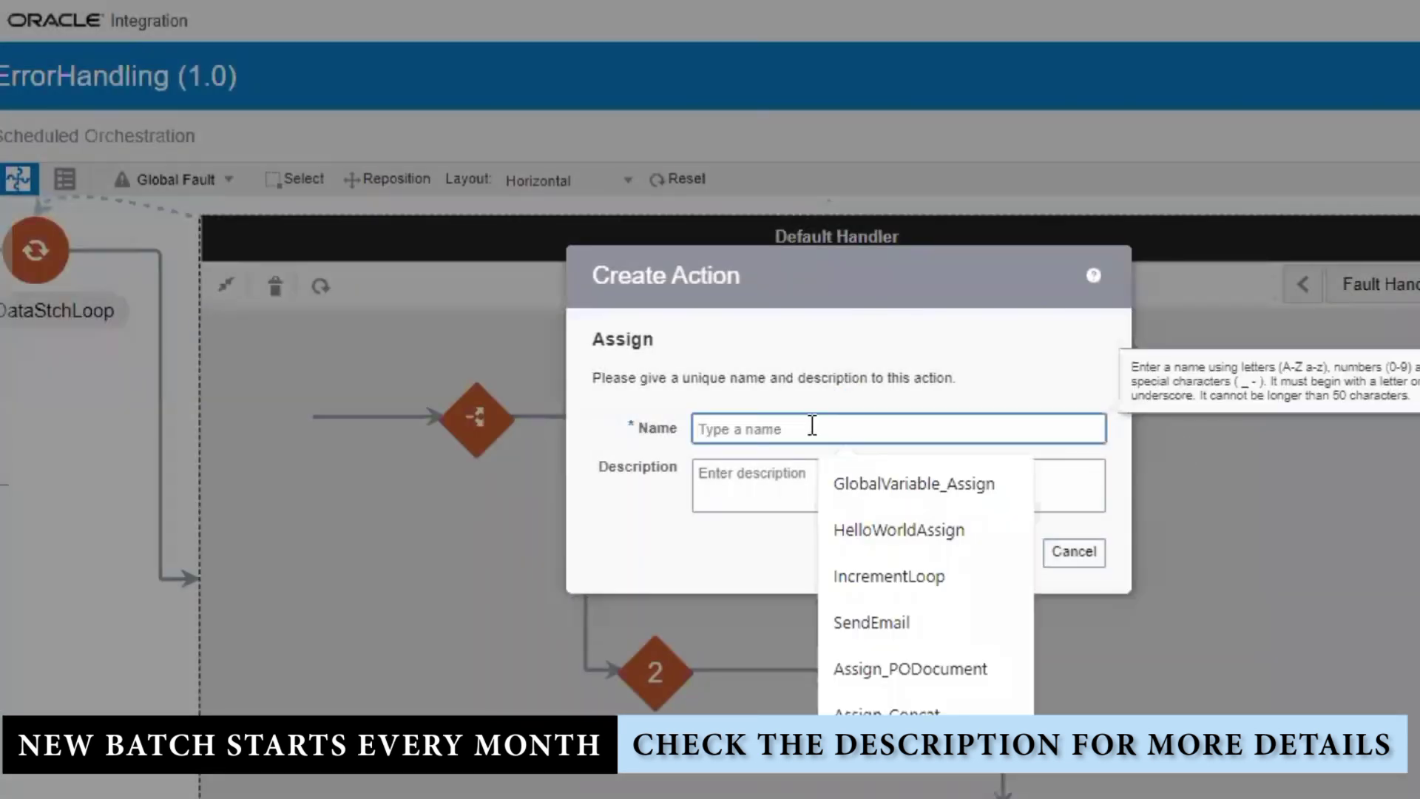
text(incremen)
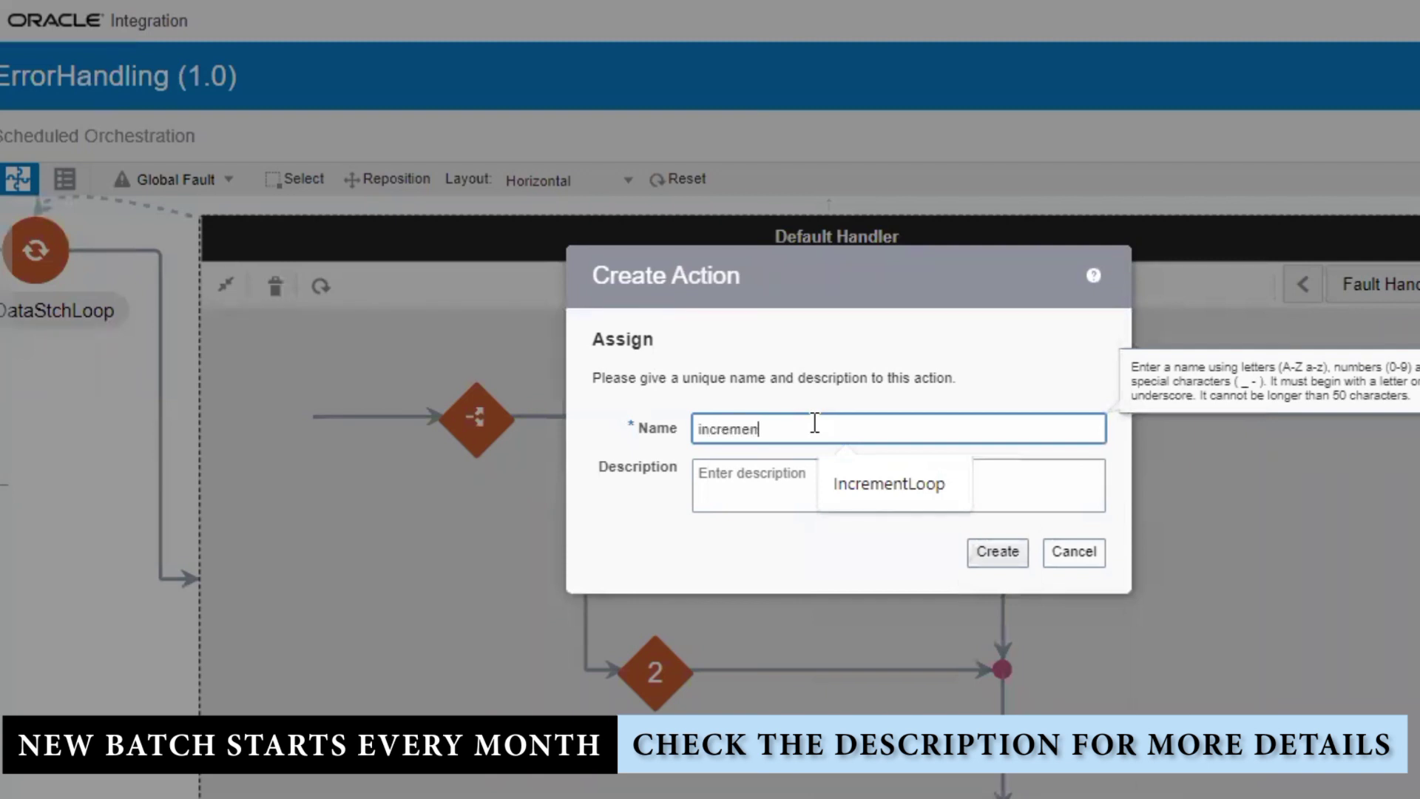
text(tloop)
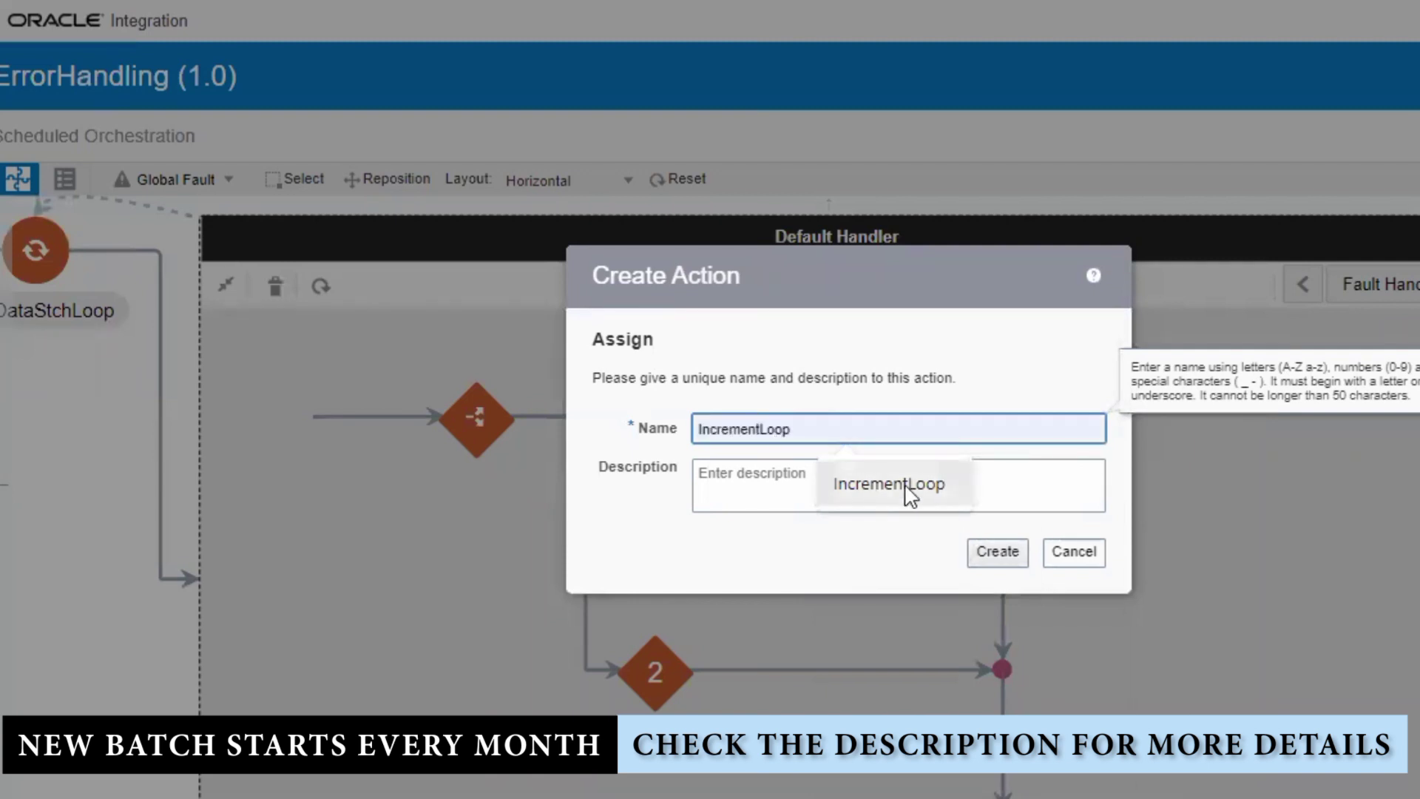
click(903, 489)
click(983, 551)
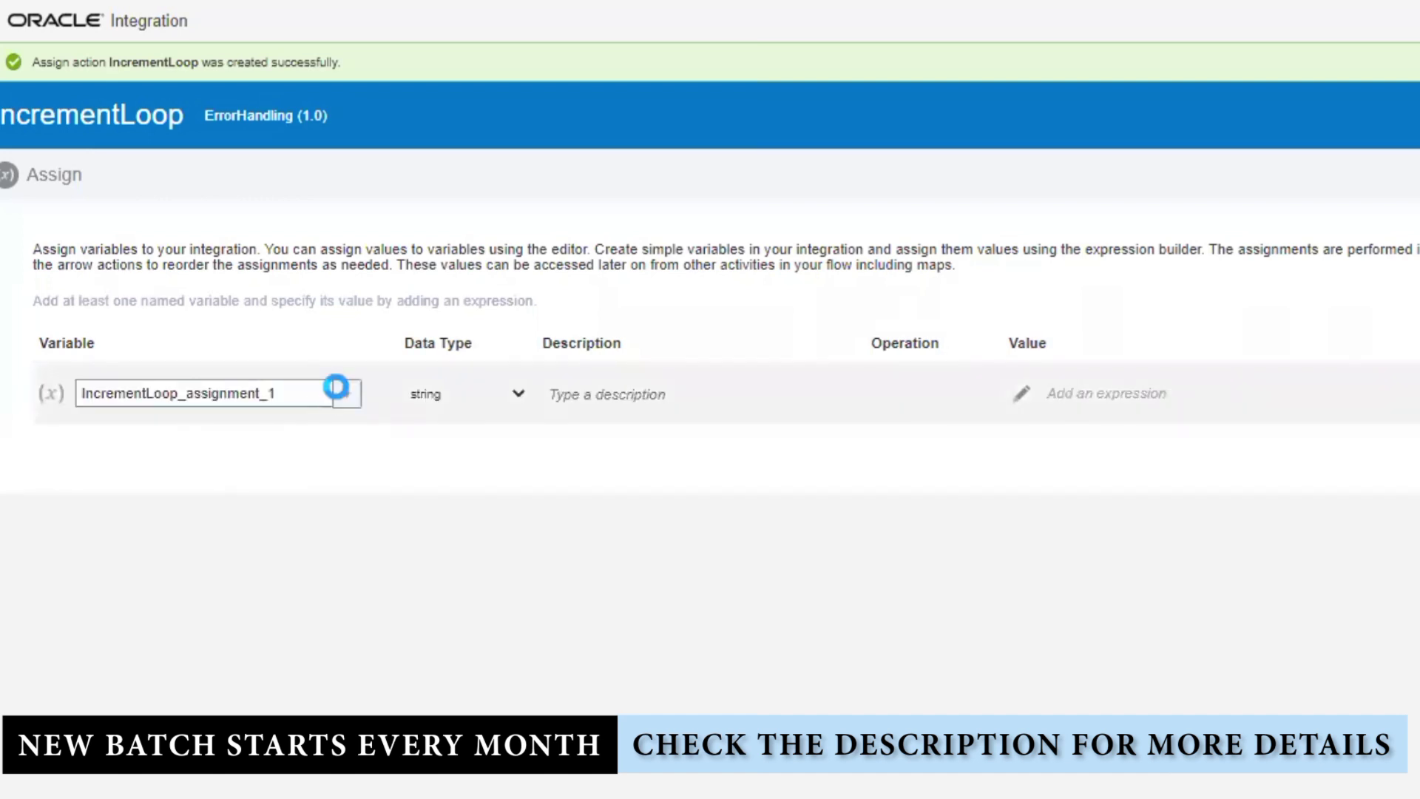
- Assign the existing variable retrycount in IncrementLoop with the value expression number($retrycount + number(1))
click(337, 387)
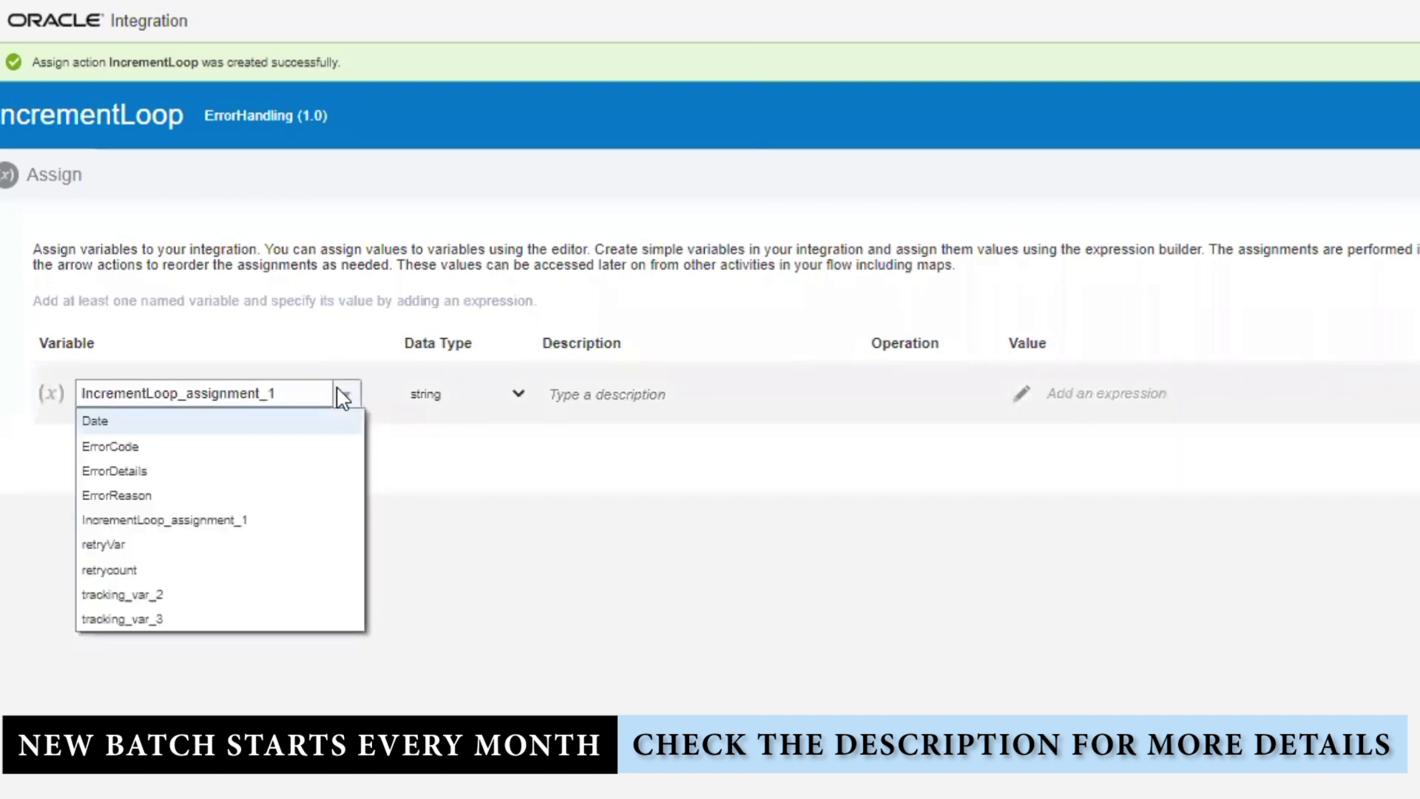
click(158, 576)
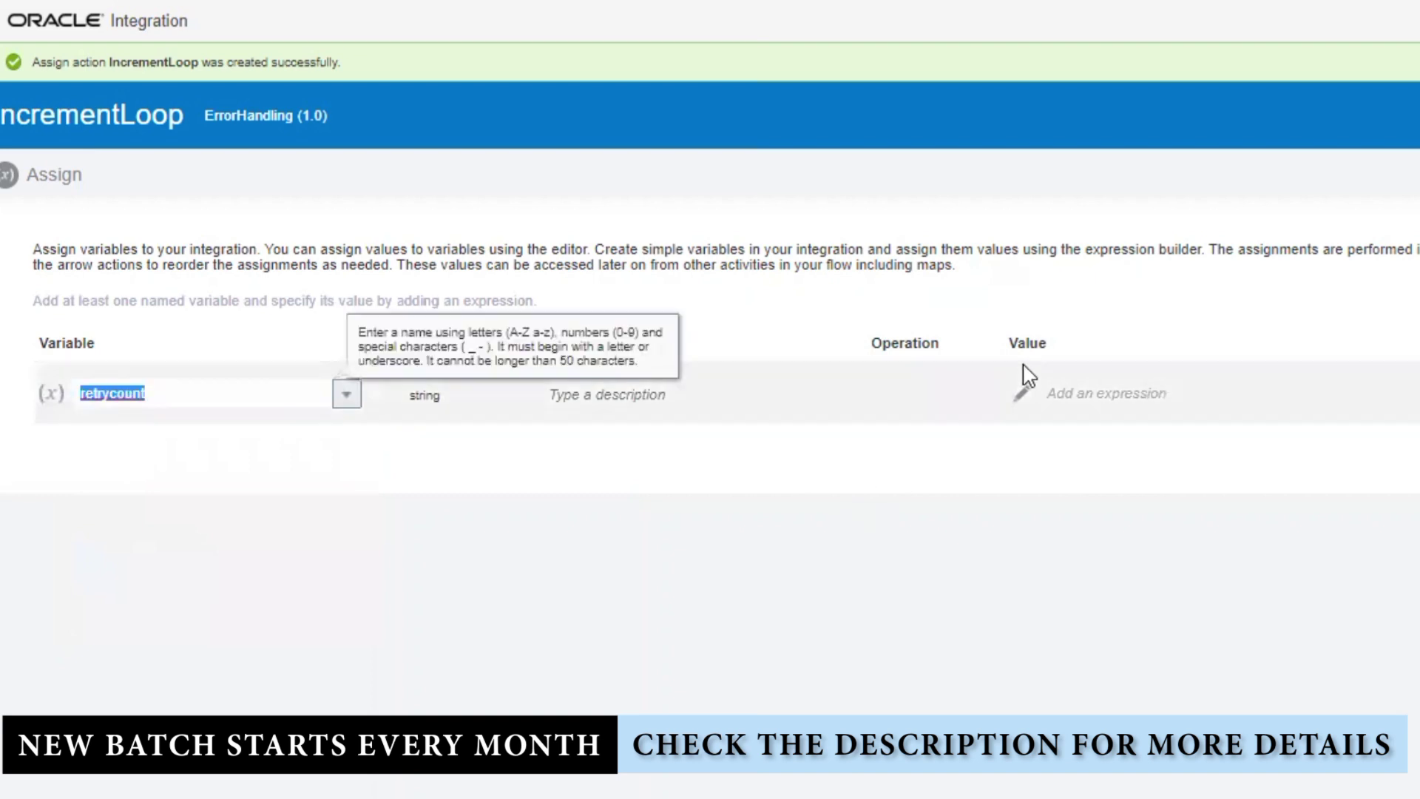
click(1022, 393)
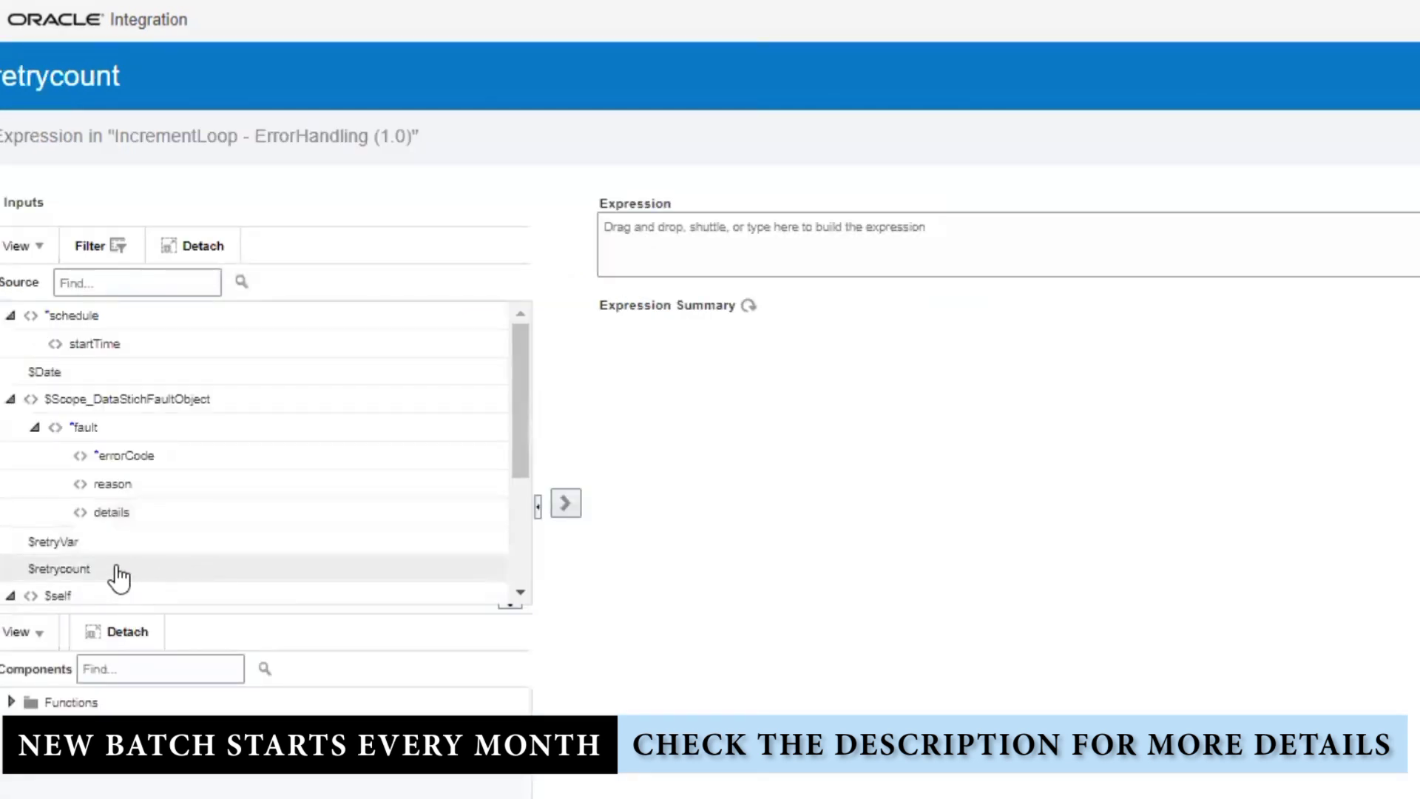
drag(114, 570, 826, 241)
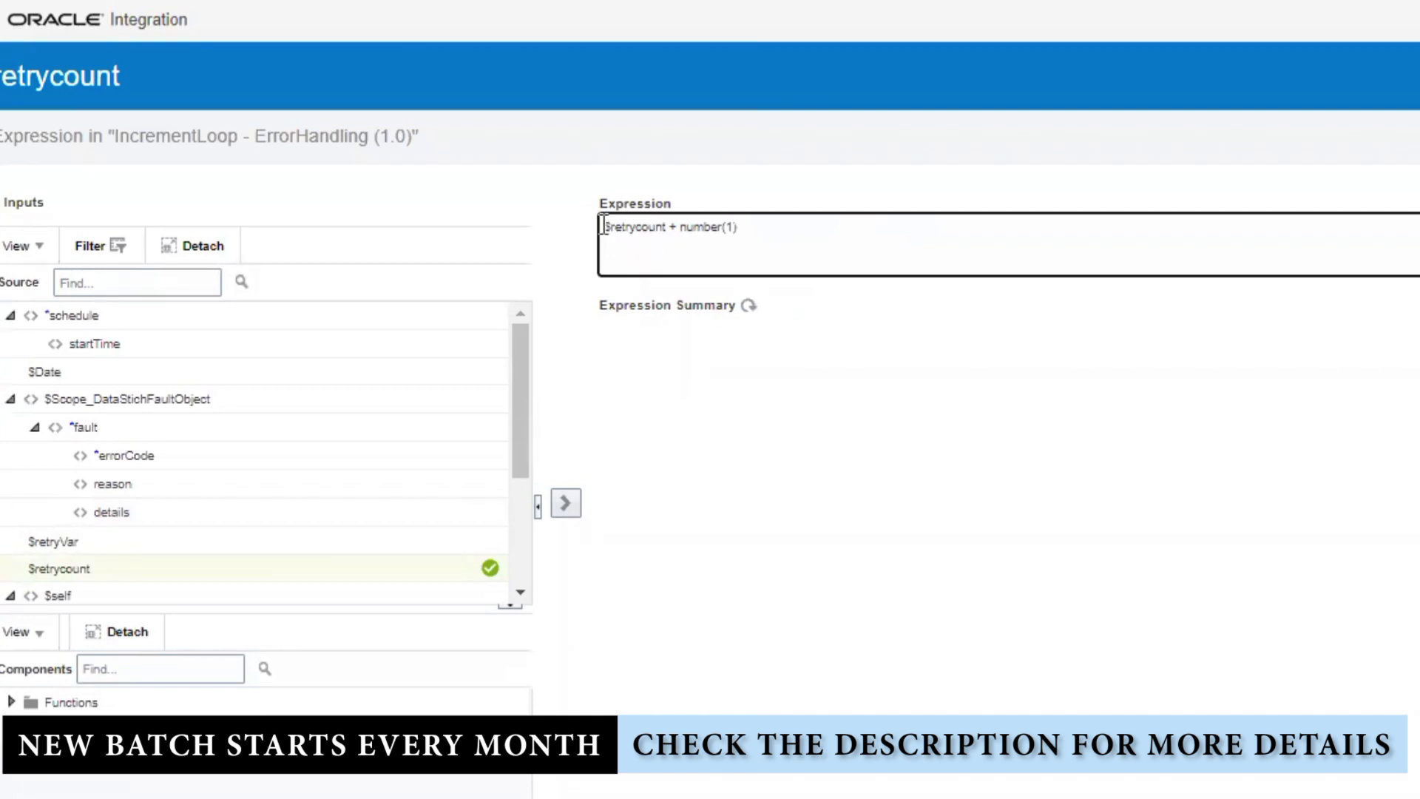
text(number)
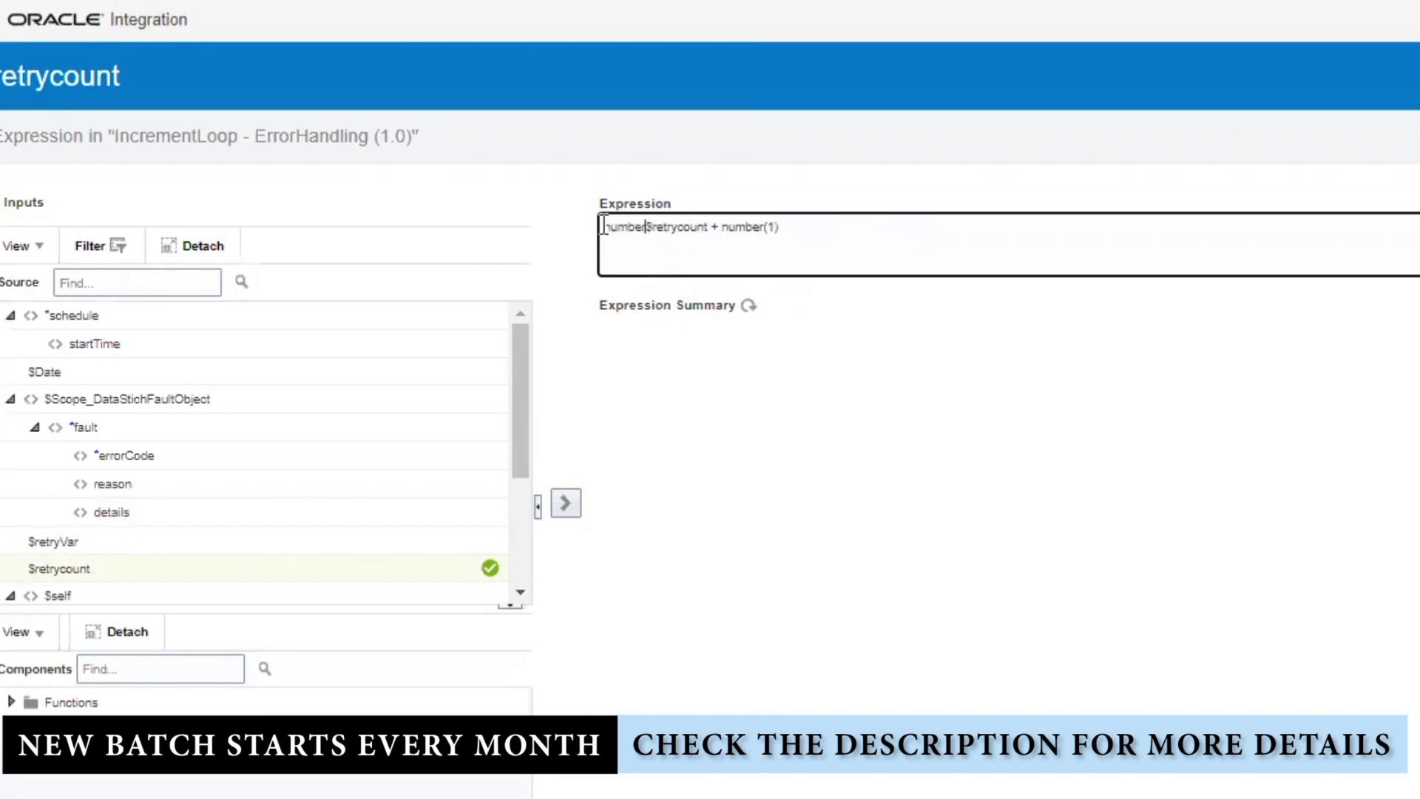
text((1)
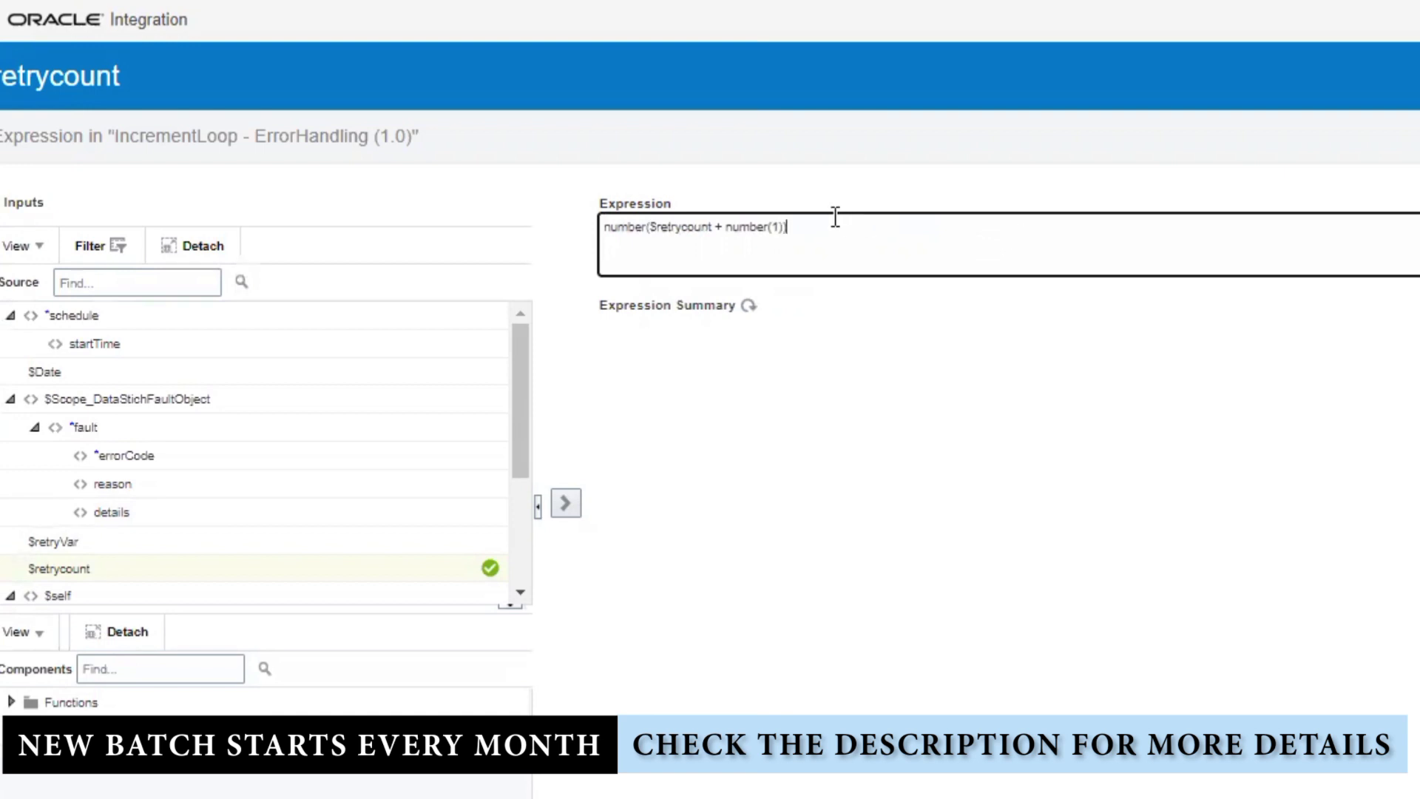
text())
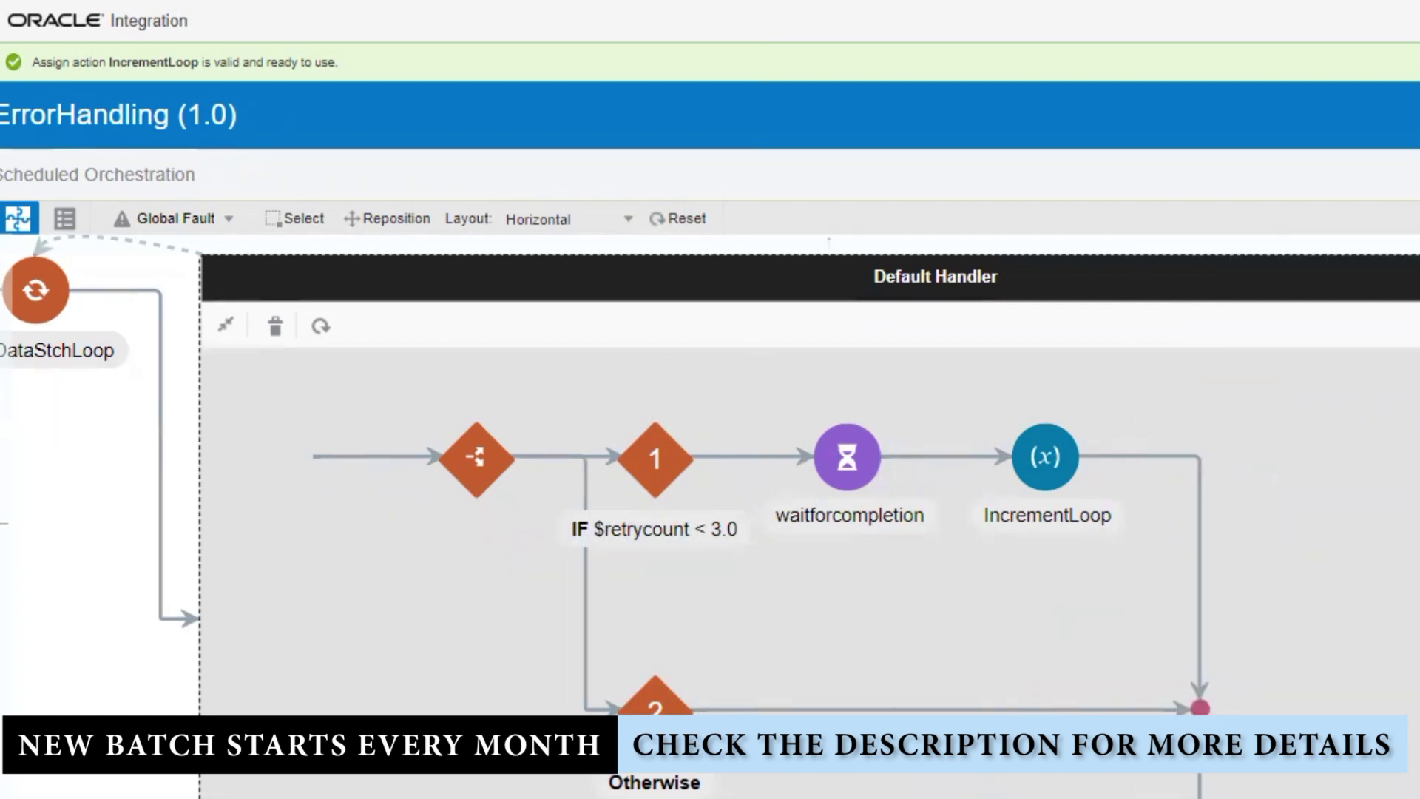
- Reposition the ErrorsAssign action into the switch's Otherwise branch
drag(1316, 488, 1288, 452)
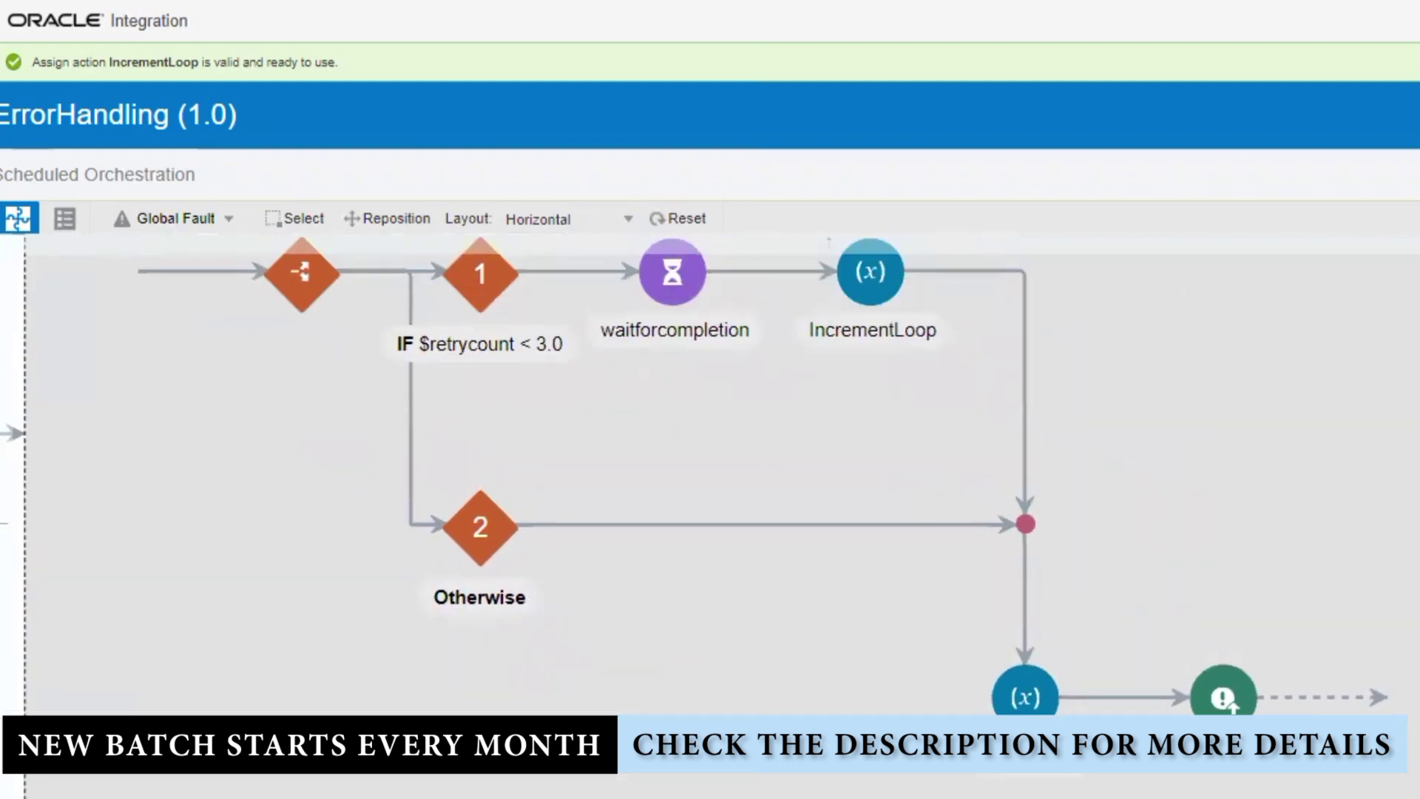
click(1025, 696)
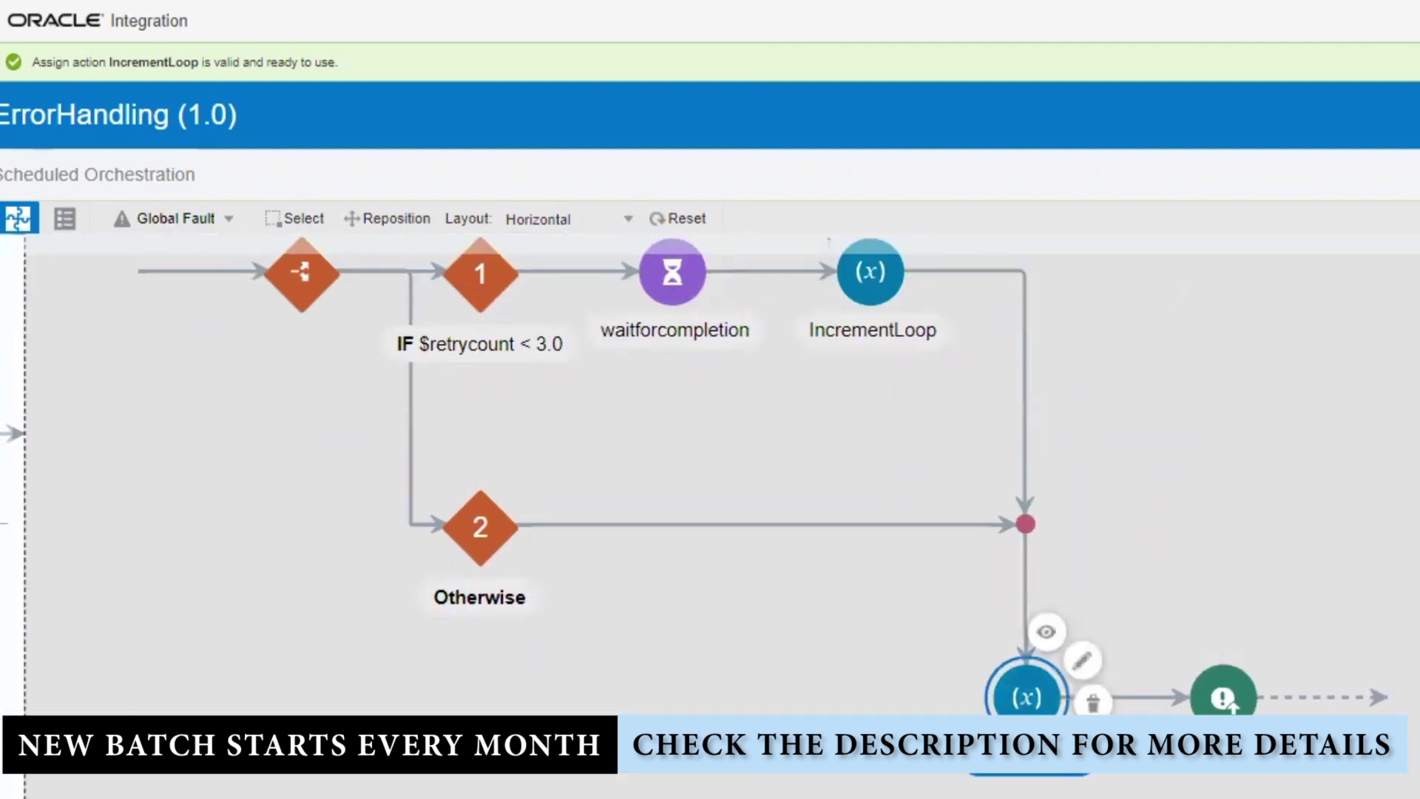
click(392, 218)
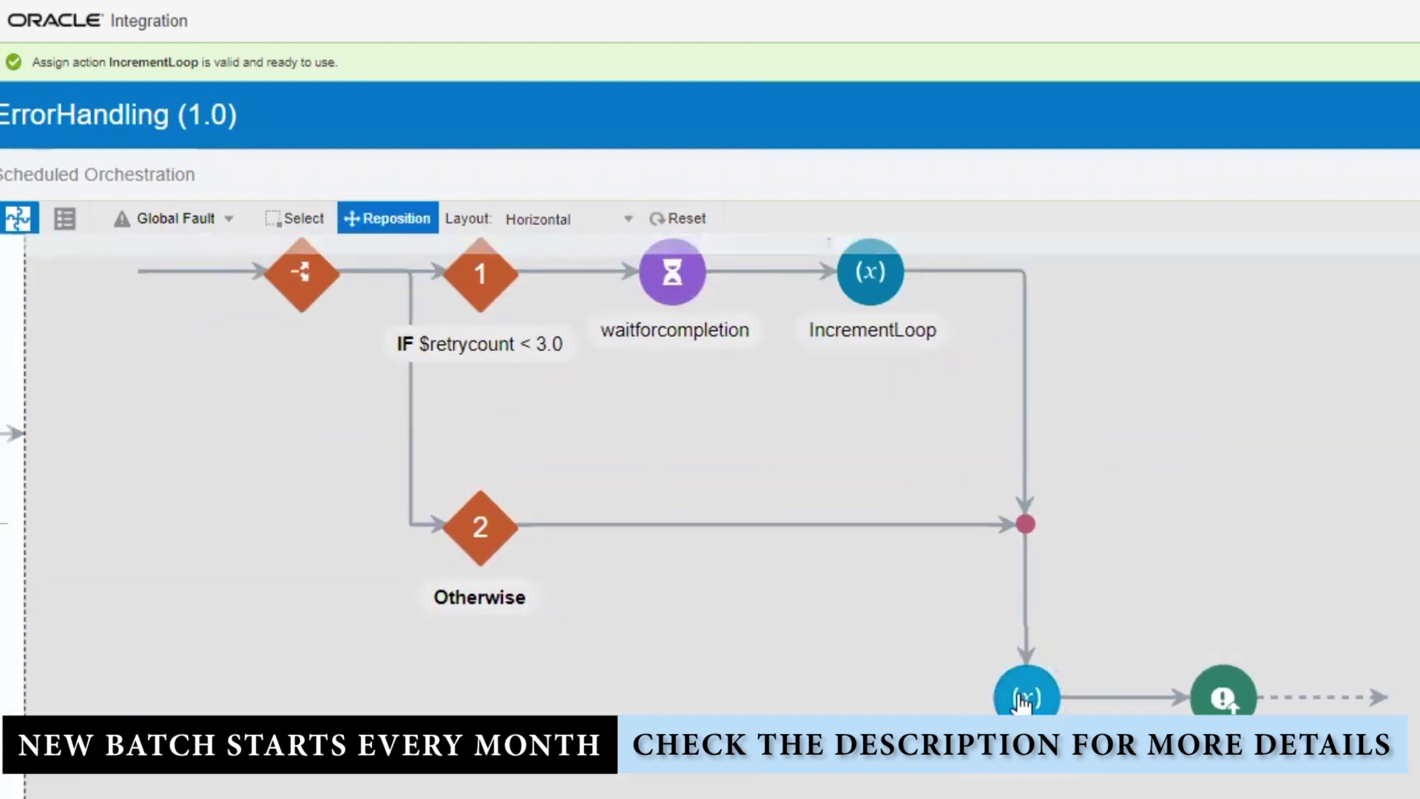
drag(1021, 689, 616, 525)
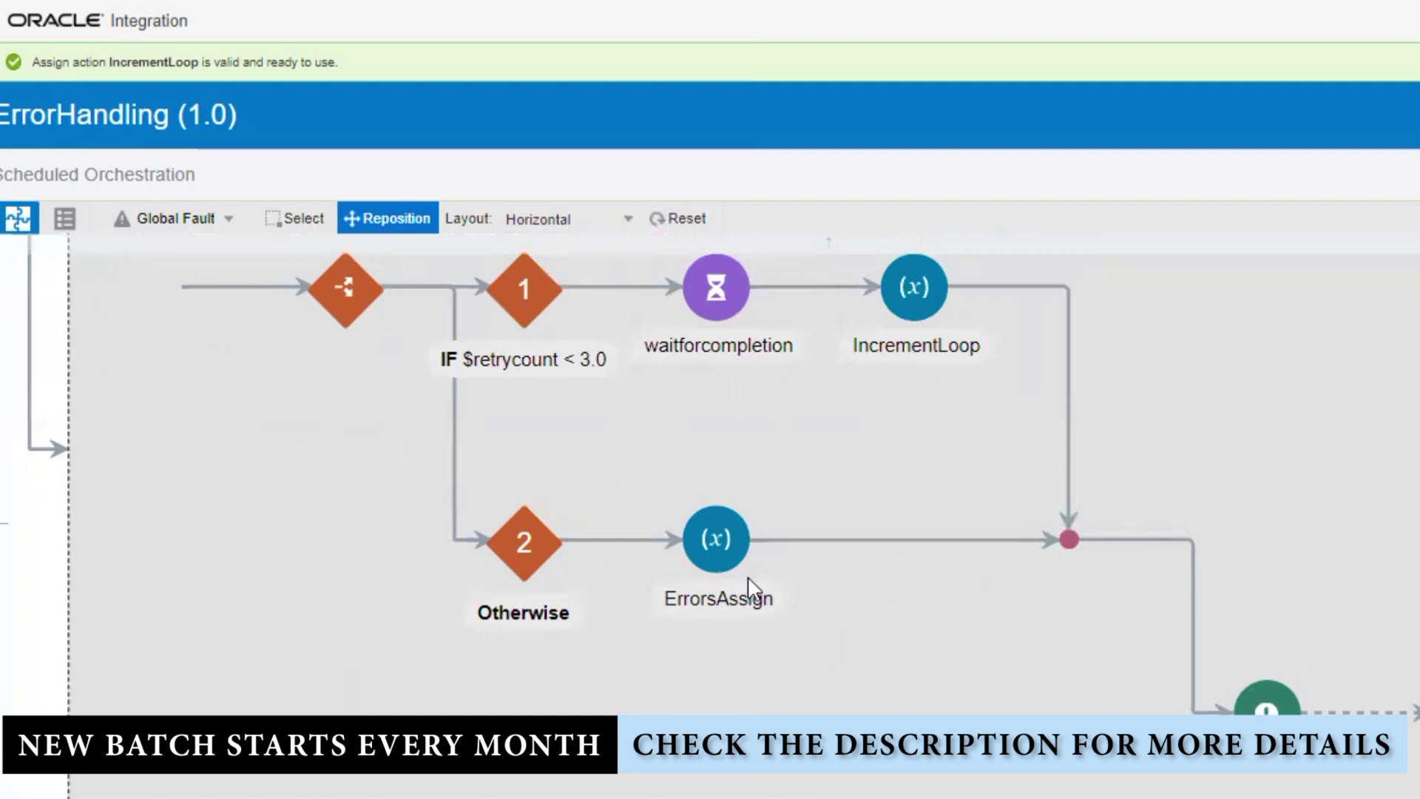
drag(1266, 710, 1266, 712)
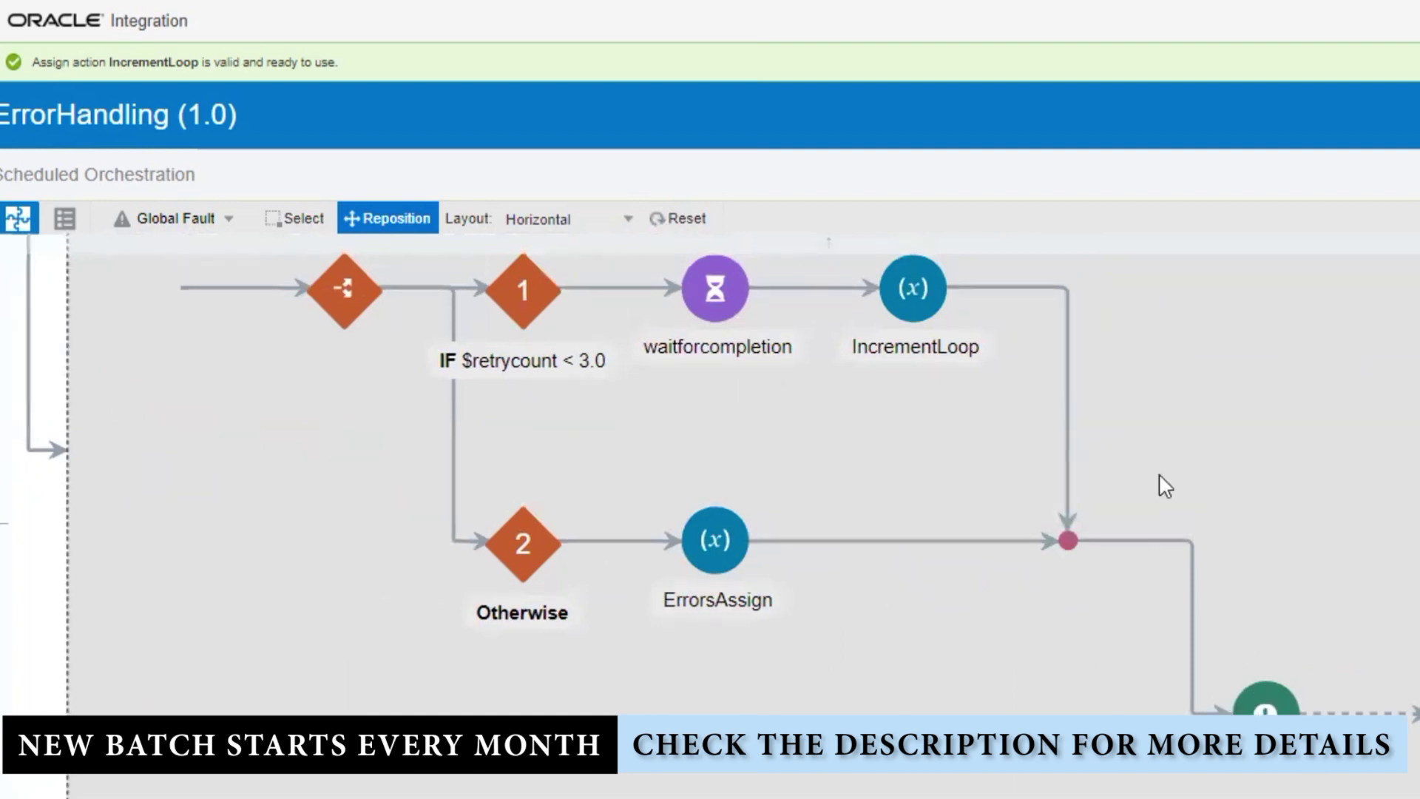
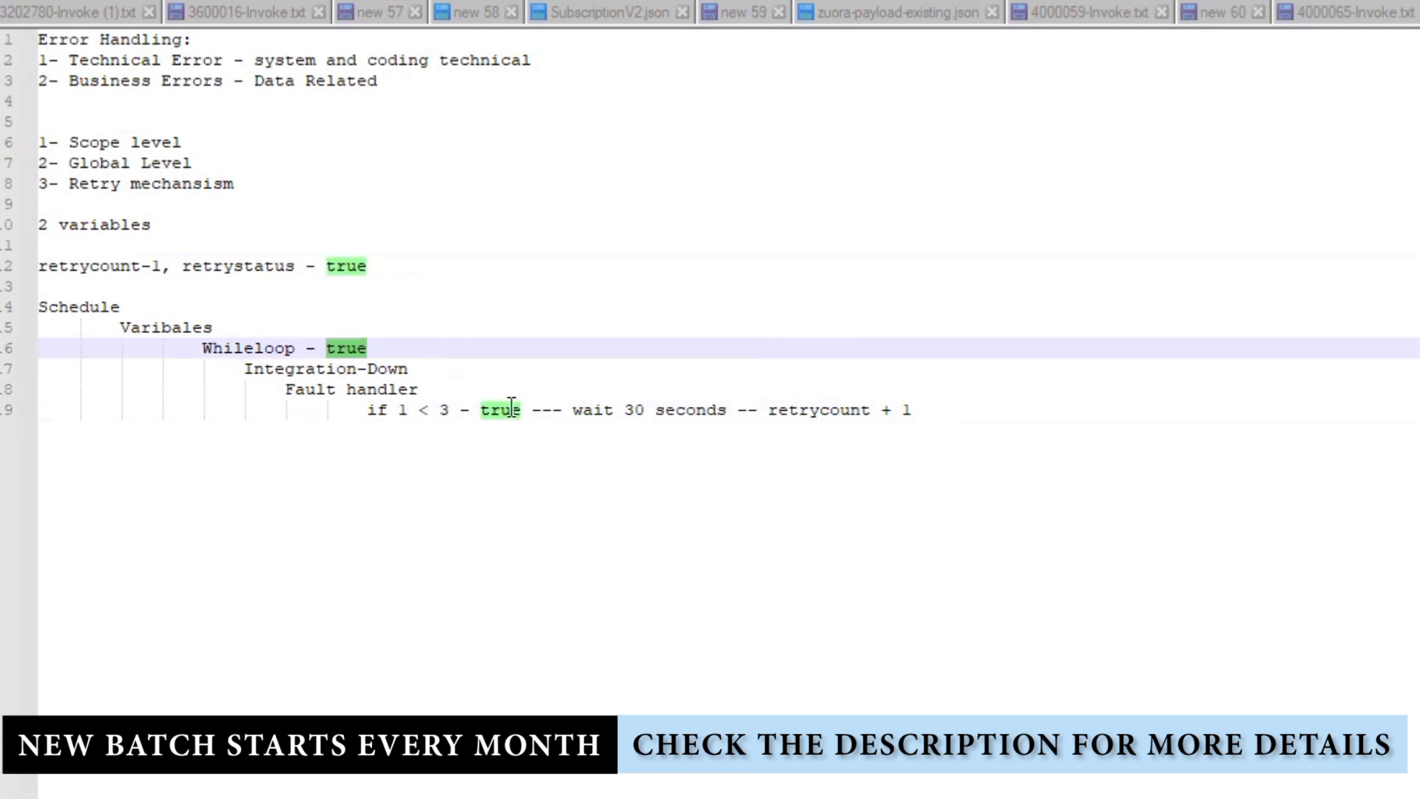
- Switch to the text notes and review the retry outline from Varibales down to the if 1 < 3 line
click(944, 409)
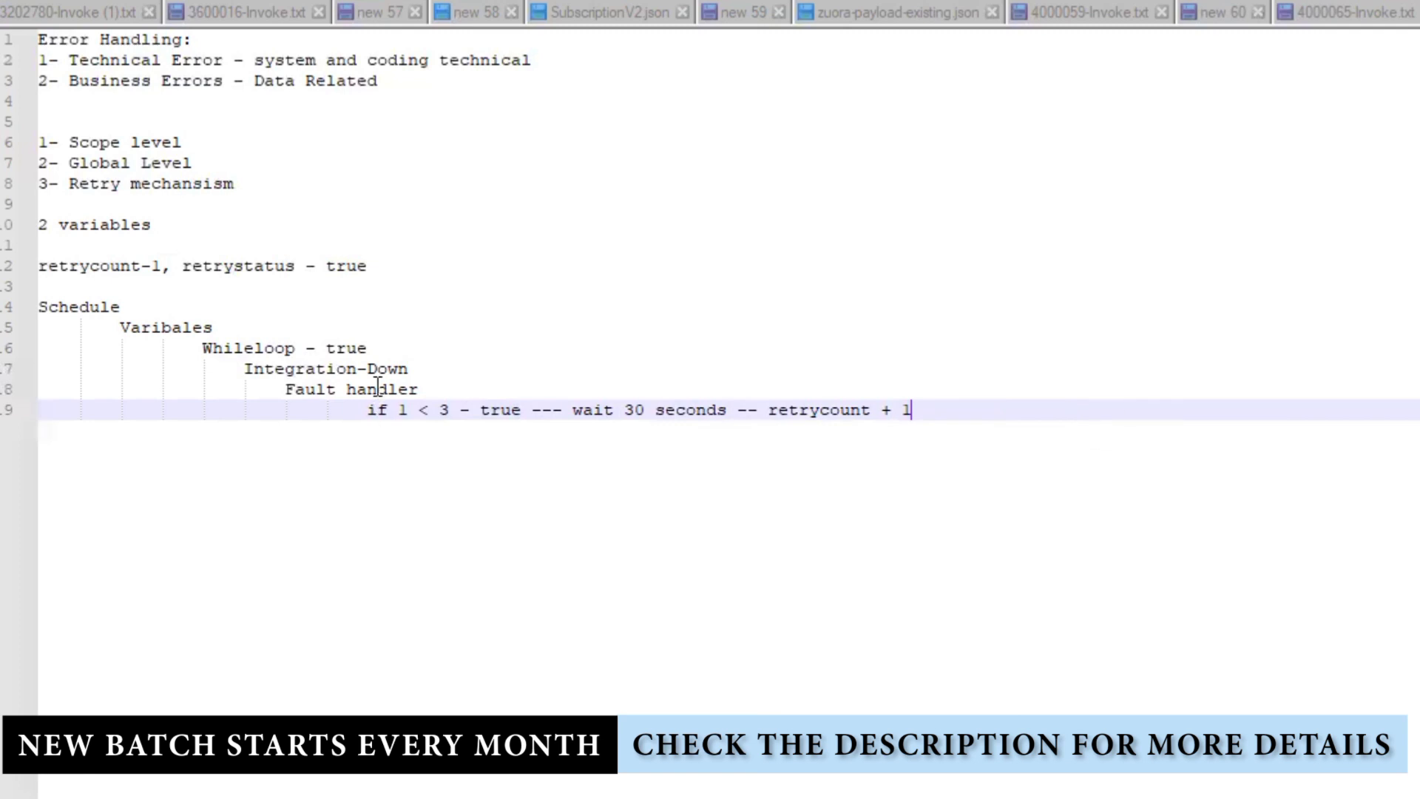
double_click(506, 414)
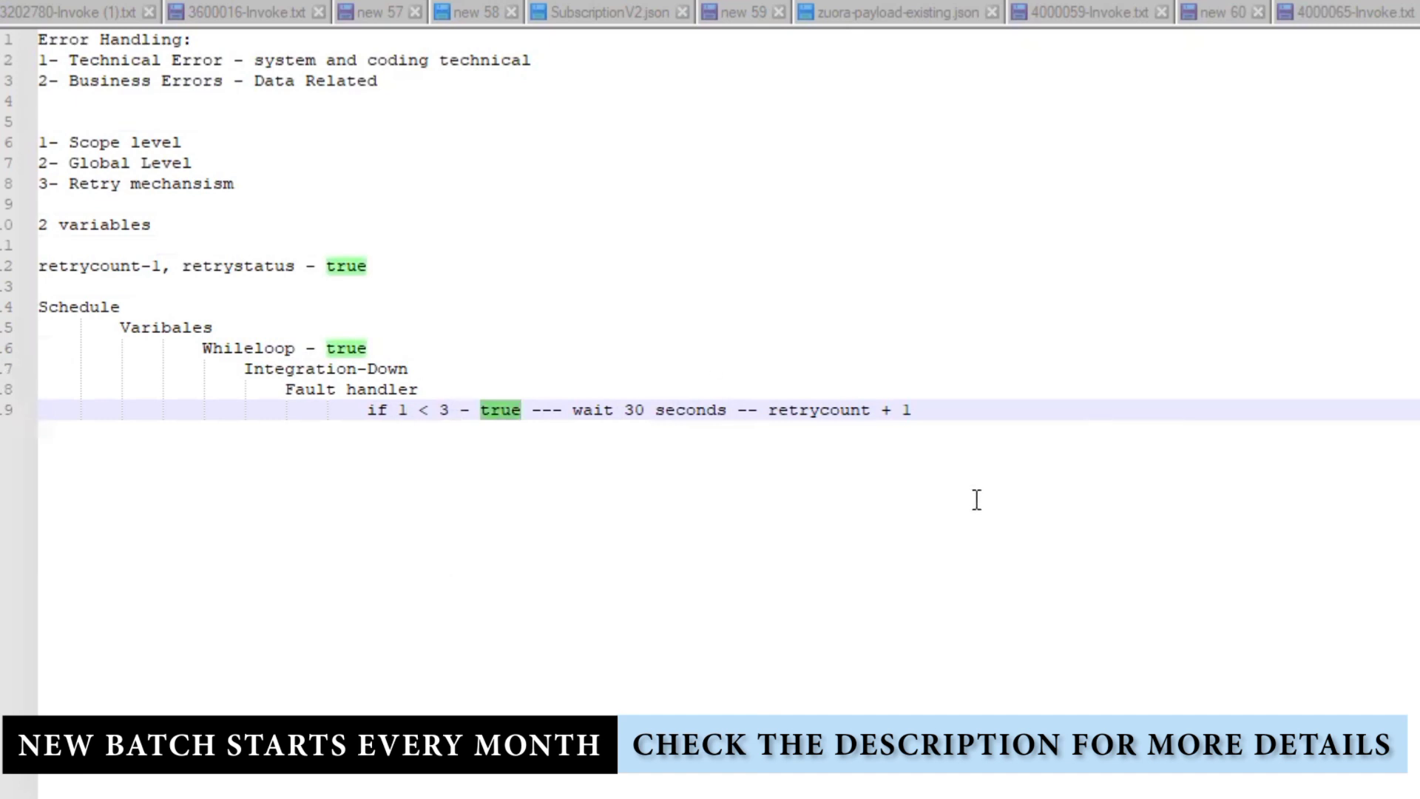
key(End)
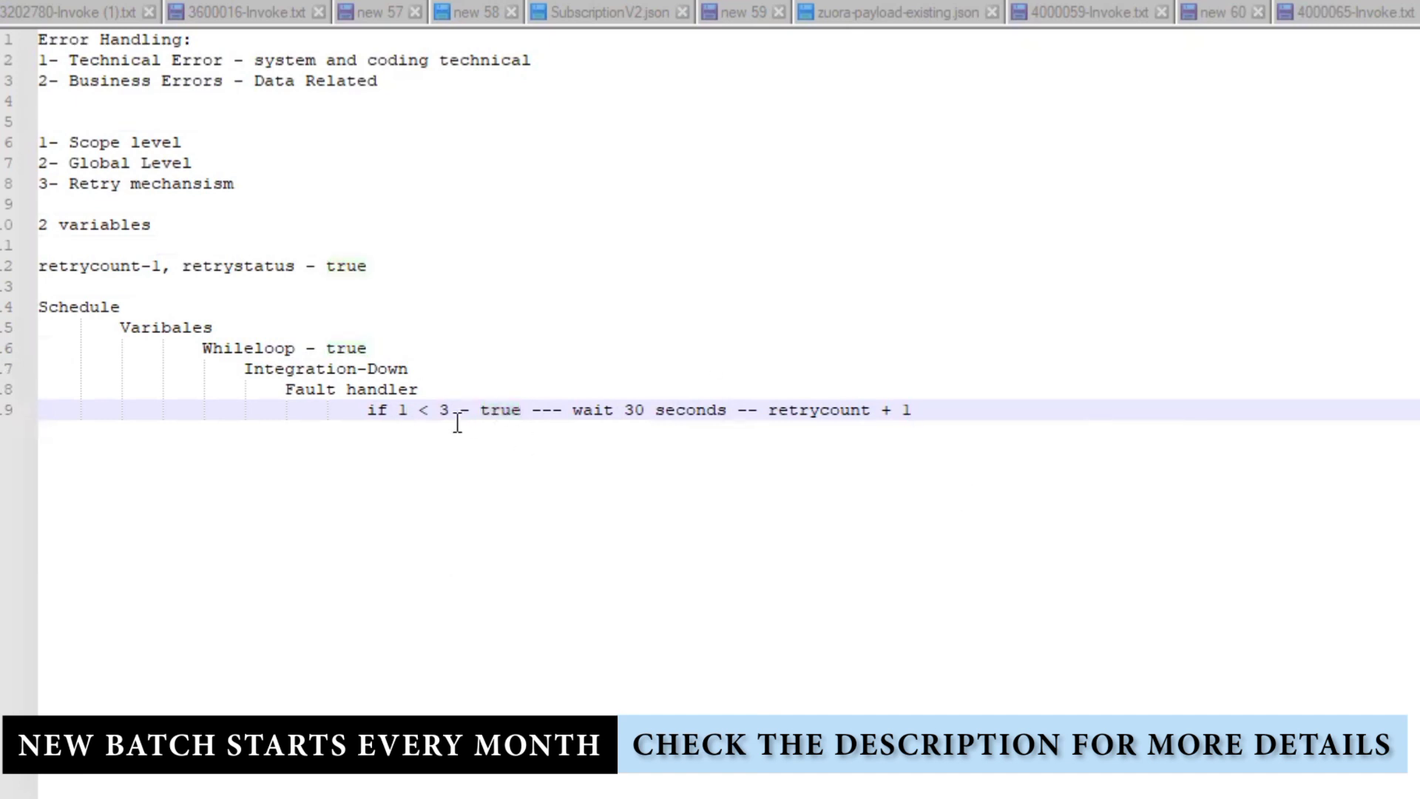
key(shift+Up)
key(shift+Up)
key(shift+Up)
key(shift+Up)
key(shift+Home)
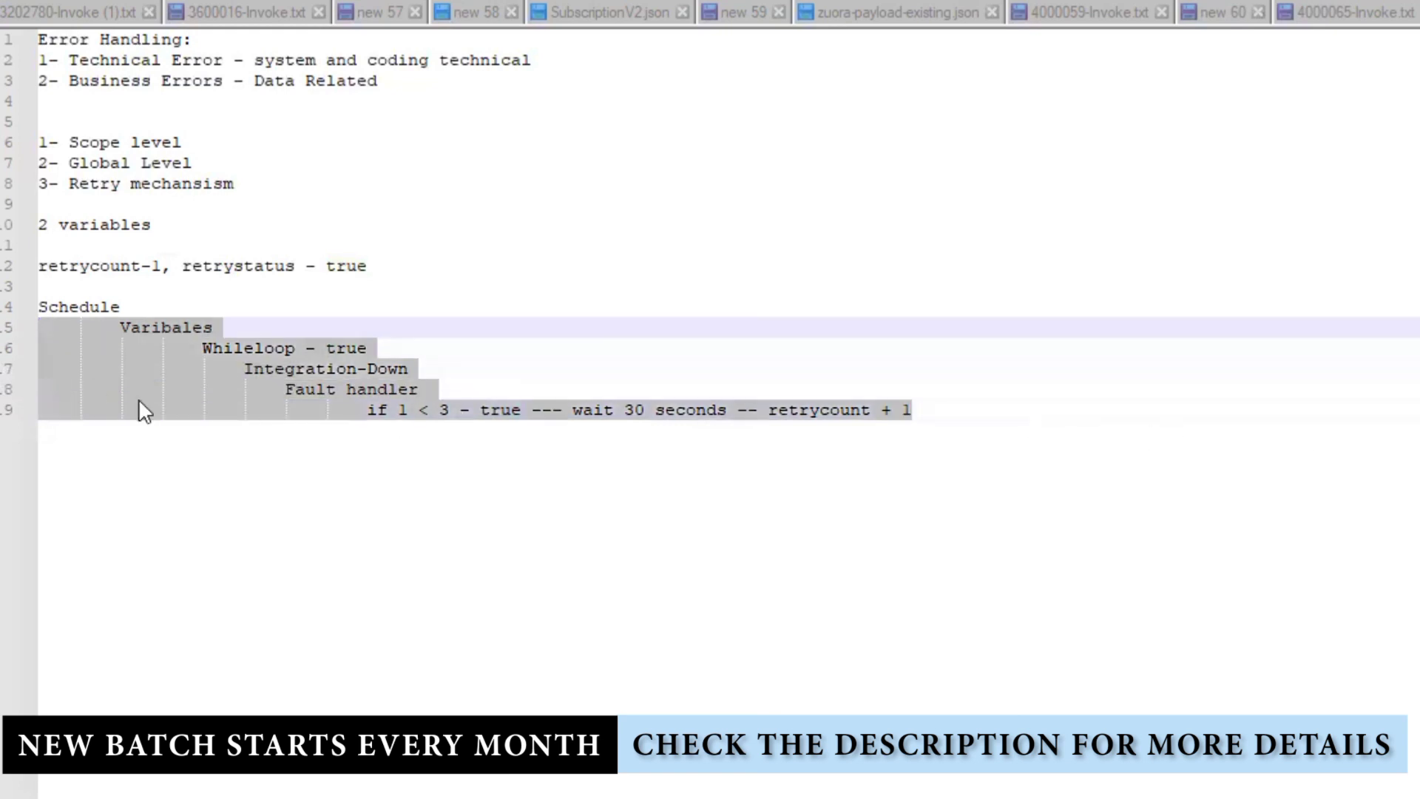
click(465, 545)
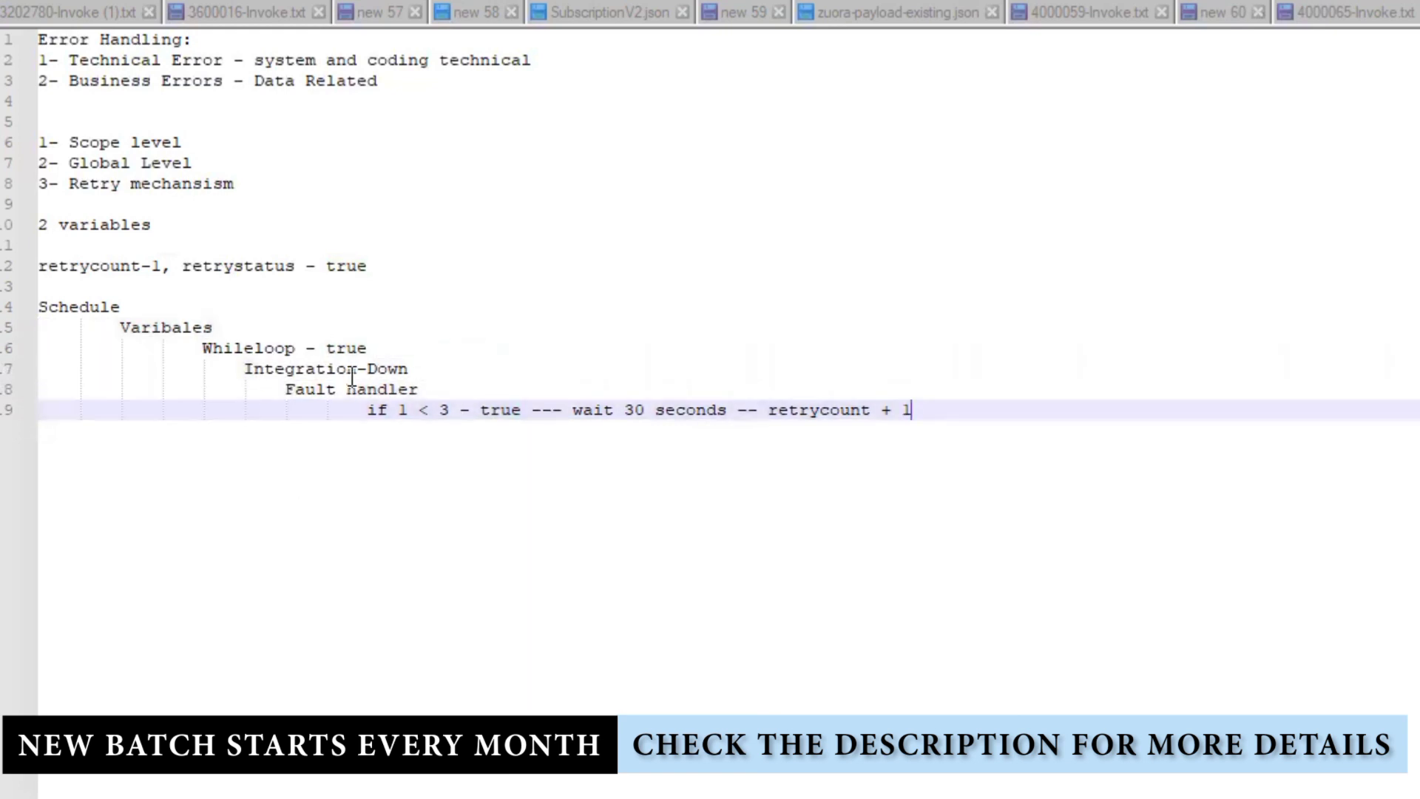
- Change the Integration-Down line of the outline to read "Integration-up - retrystatus - false --"
double_click(400, 370)
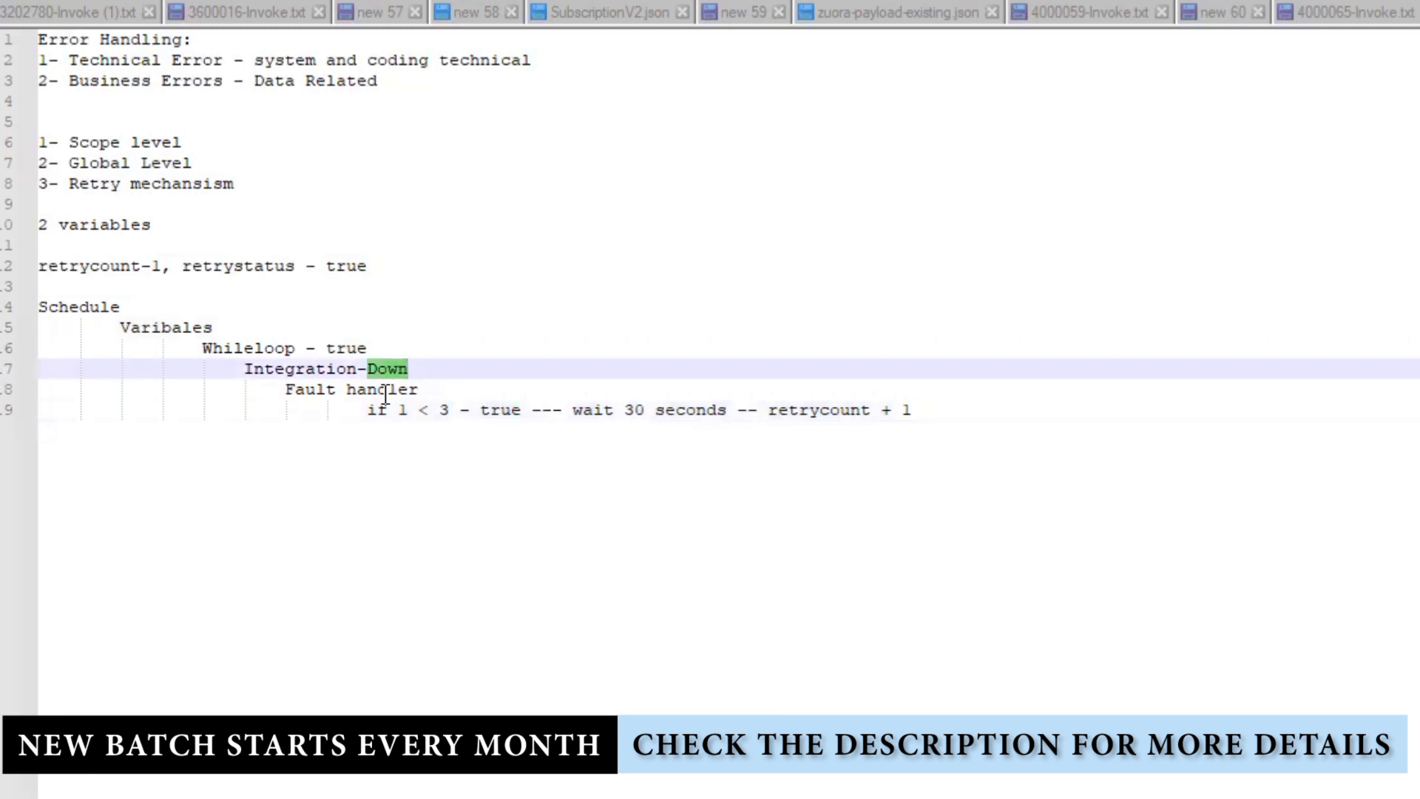
text(up -)
double_click(256, 265)
key(ctrl+c)
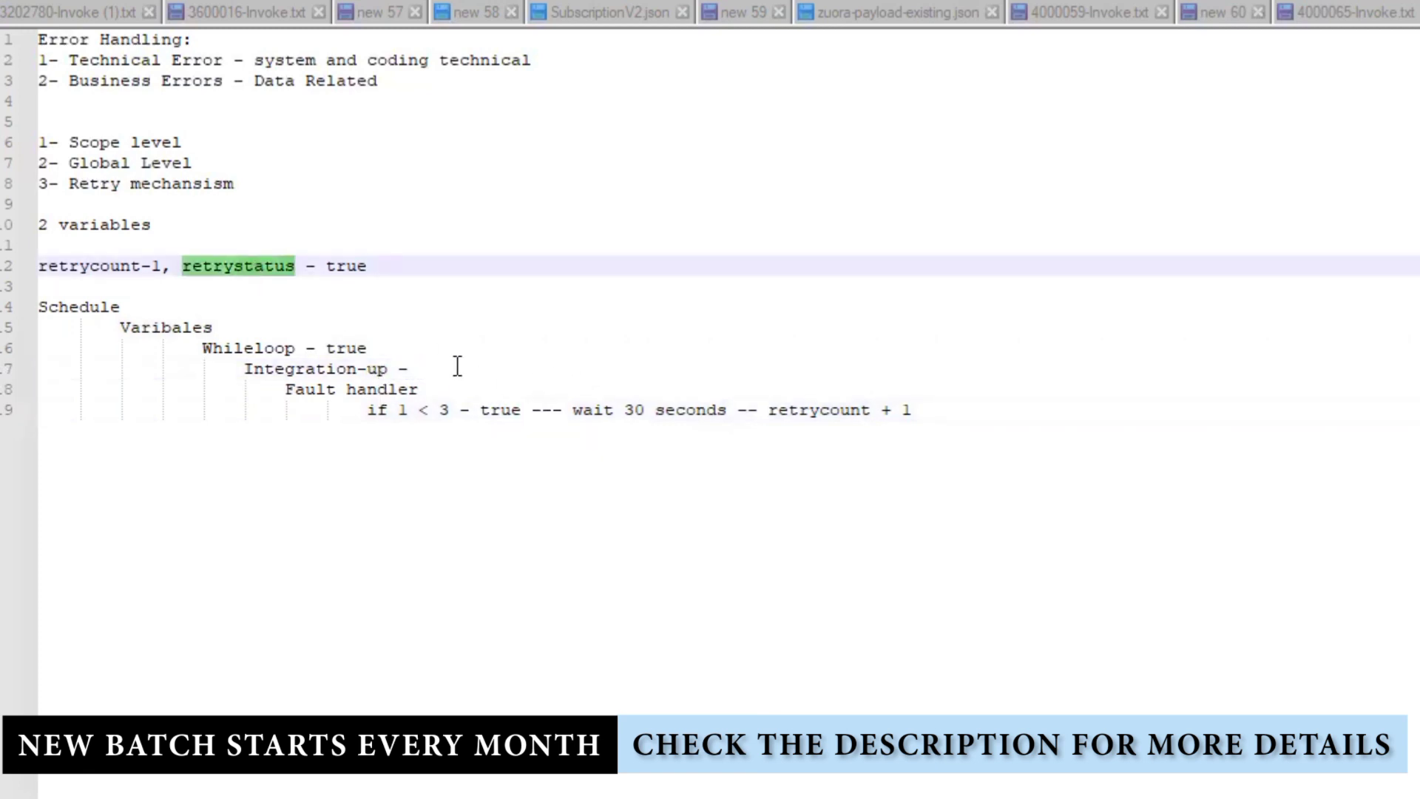
click(458, 368)
key(ctrl+v)
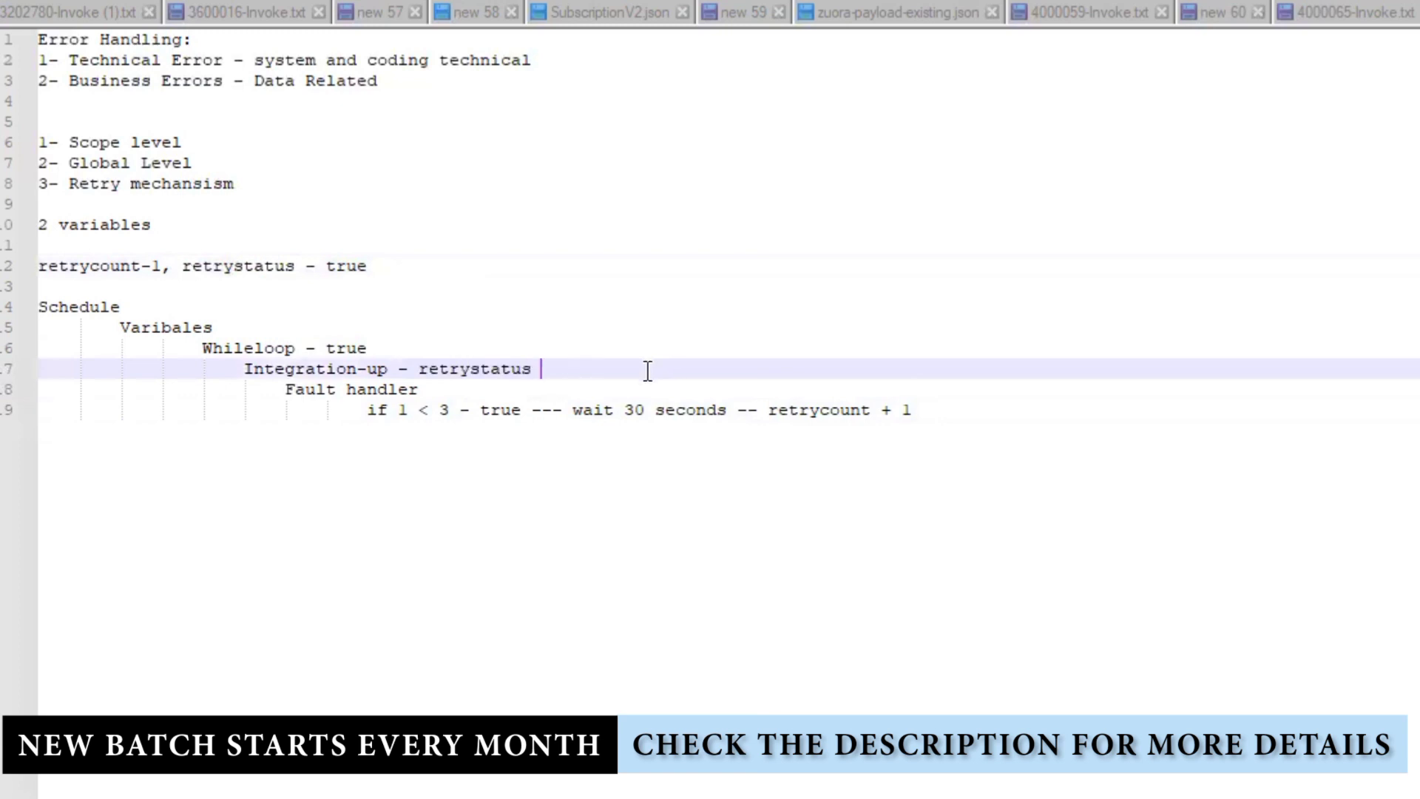
text(- false --)
- Switch to the Oracle Integration instance tracking, show the global variable assignment message in the activity stream, and expand the loop's Iteration entries
mouse_move(688, 798)
click(747, 787)
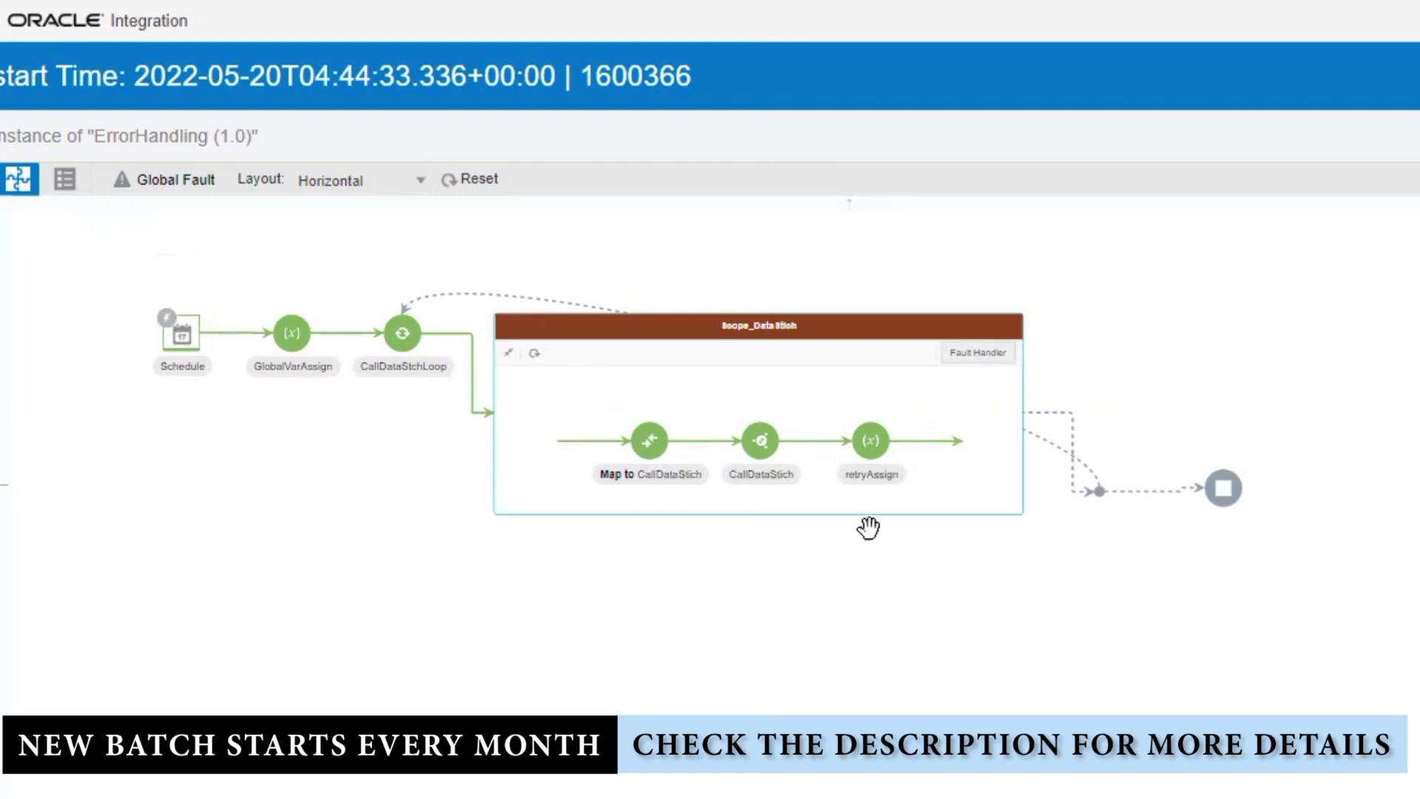
mouse_move(874, 450)
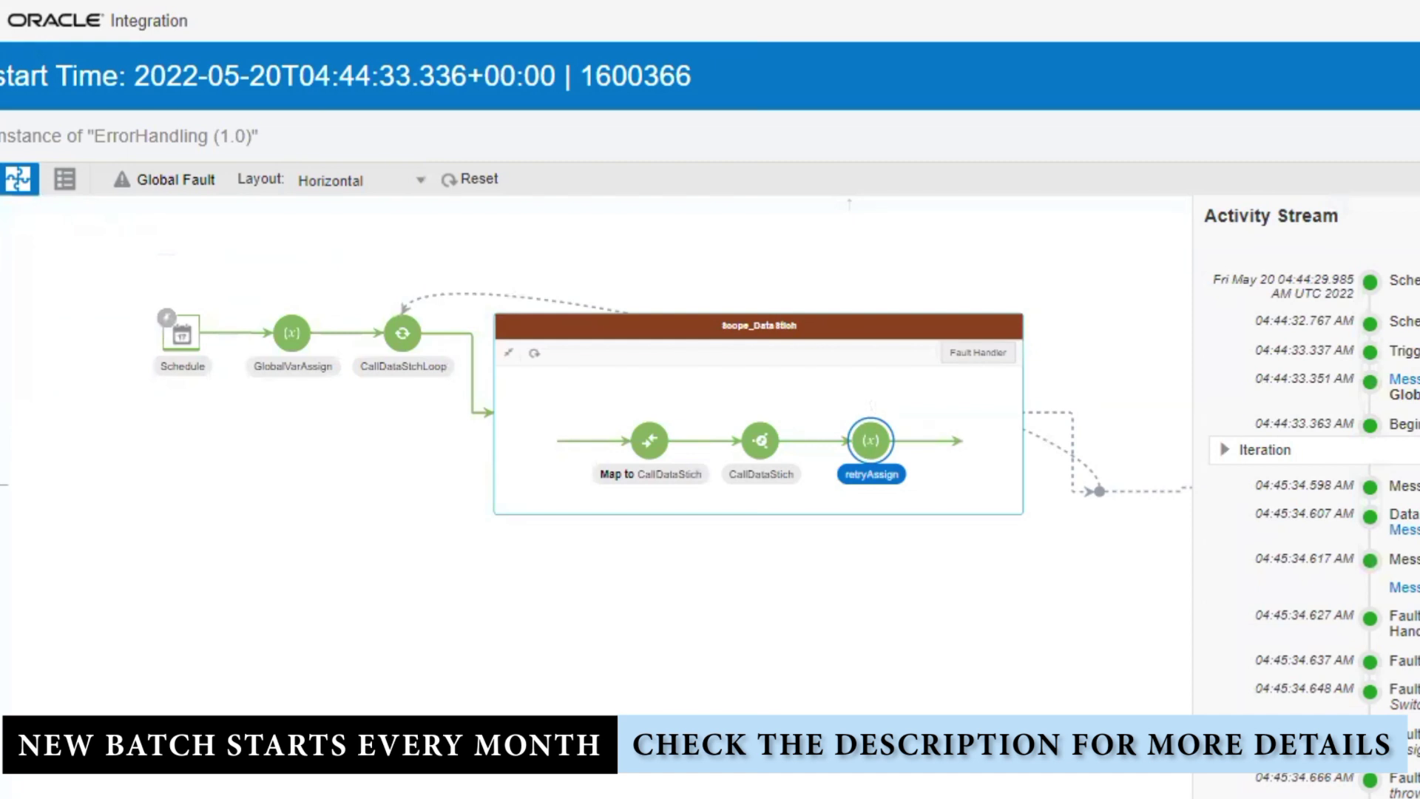
click(1405, 380)
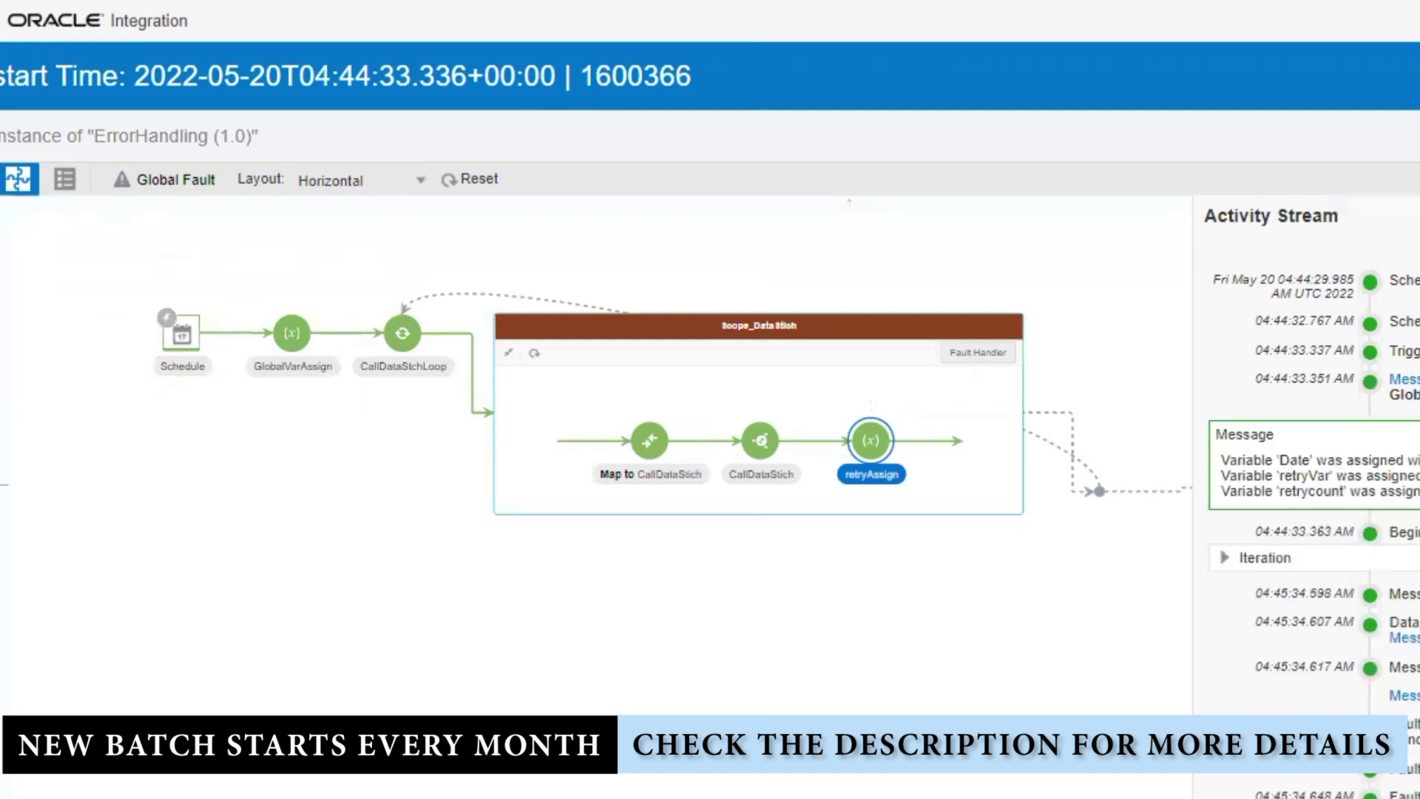
scroll(1257, 443, down, 2)
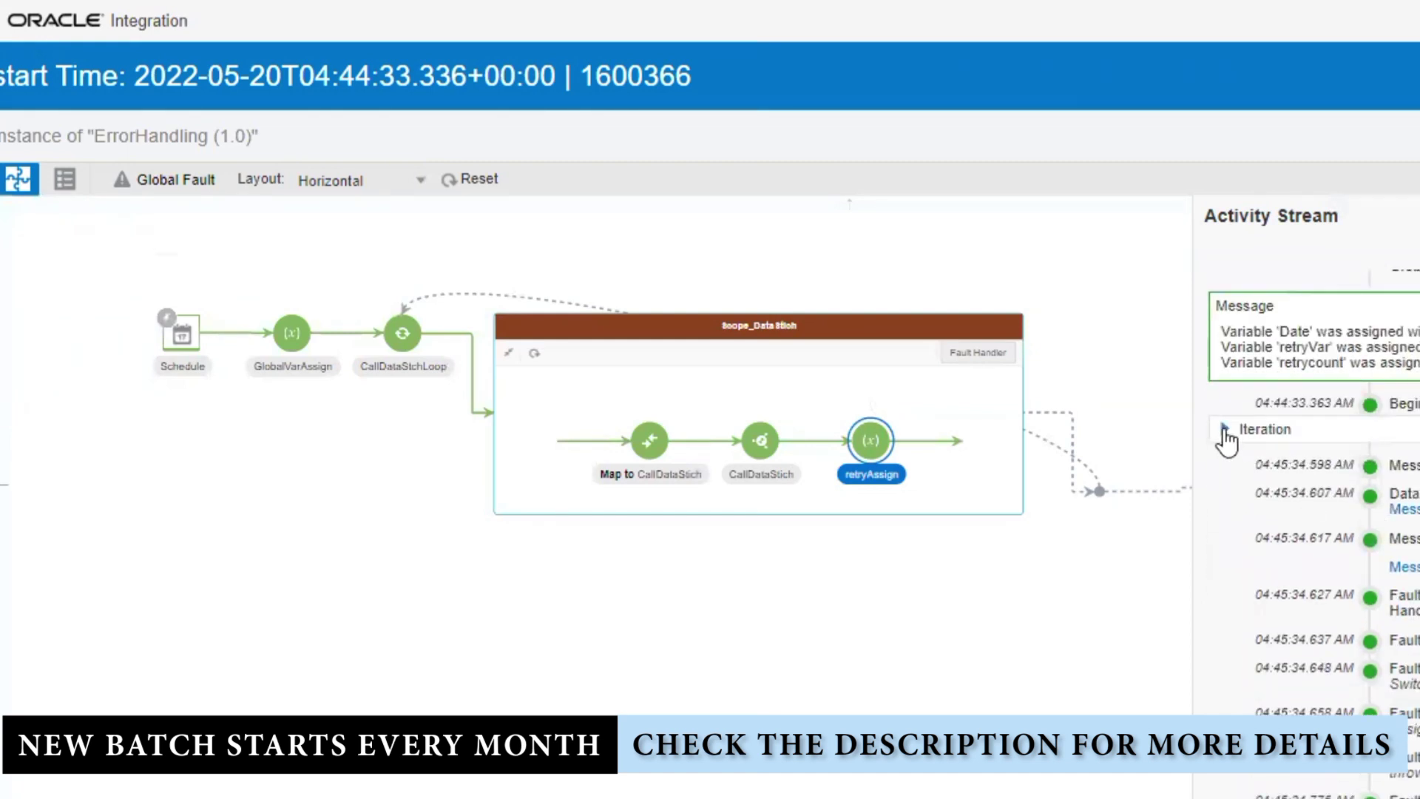
click(1224, 429)
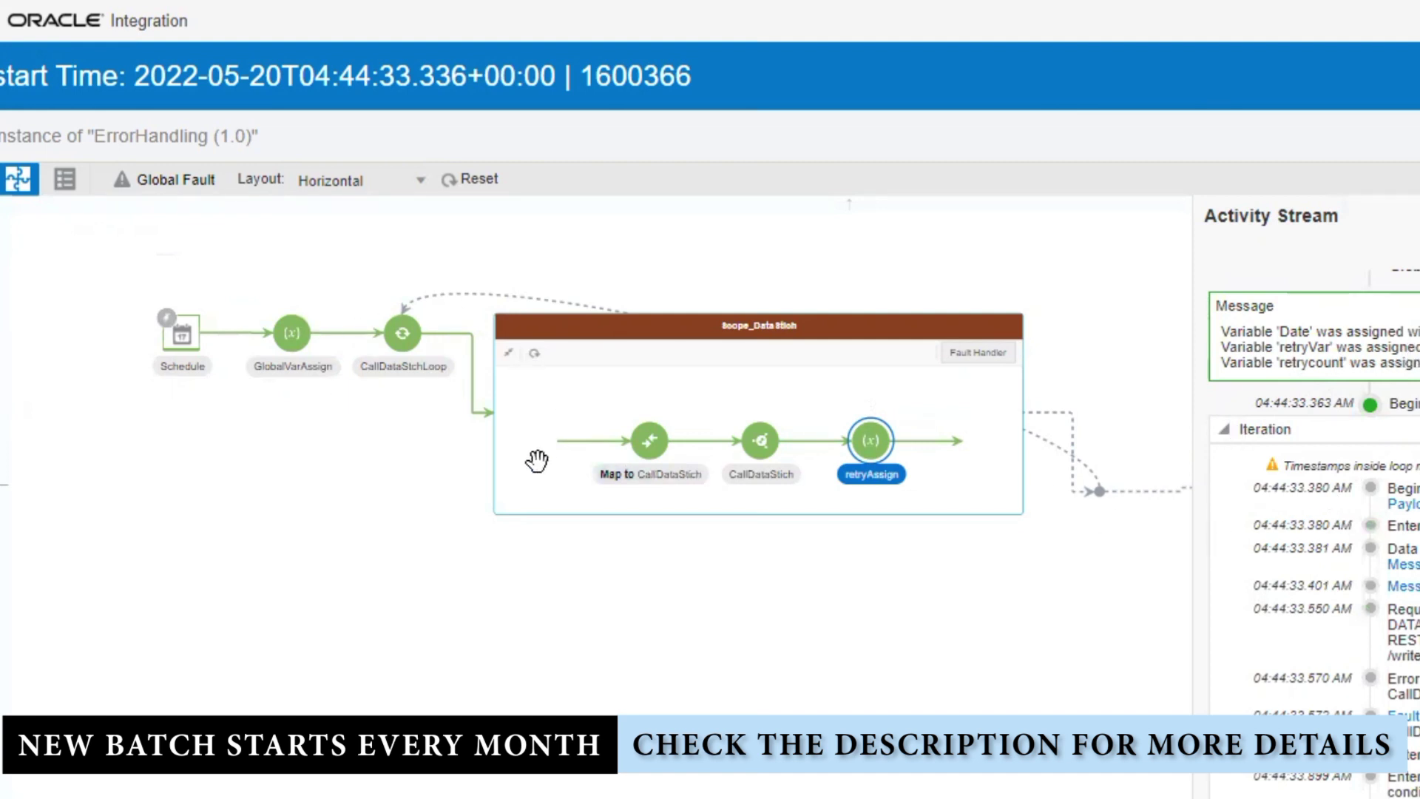
- Follow the first loop iteration through its fault and wait entries, and show the retrycount message of its increment assignment
scroll(1390, 481, down, 1)
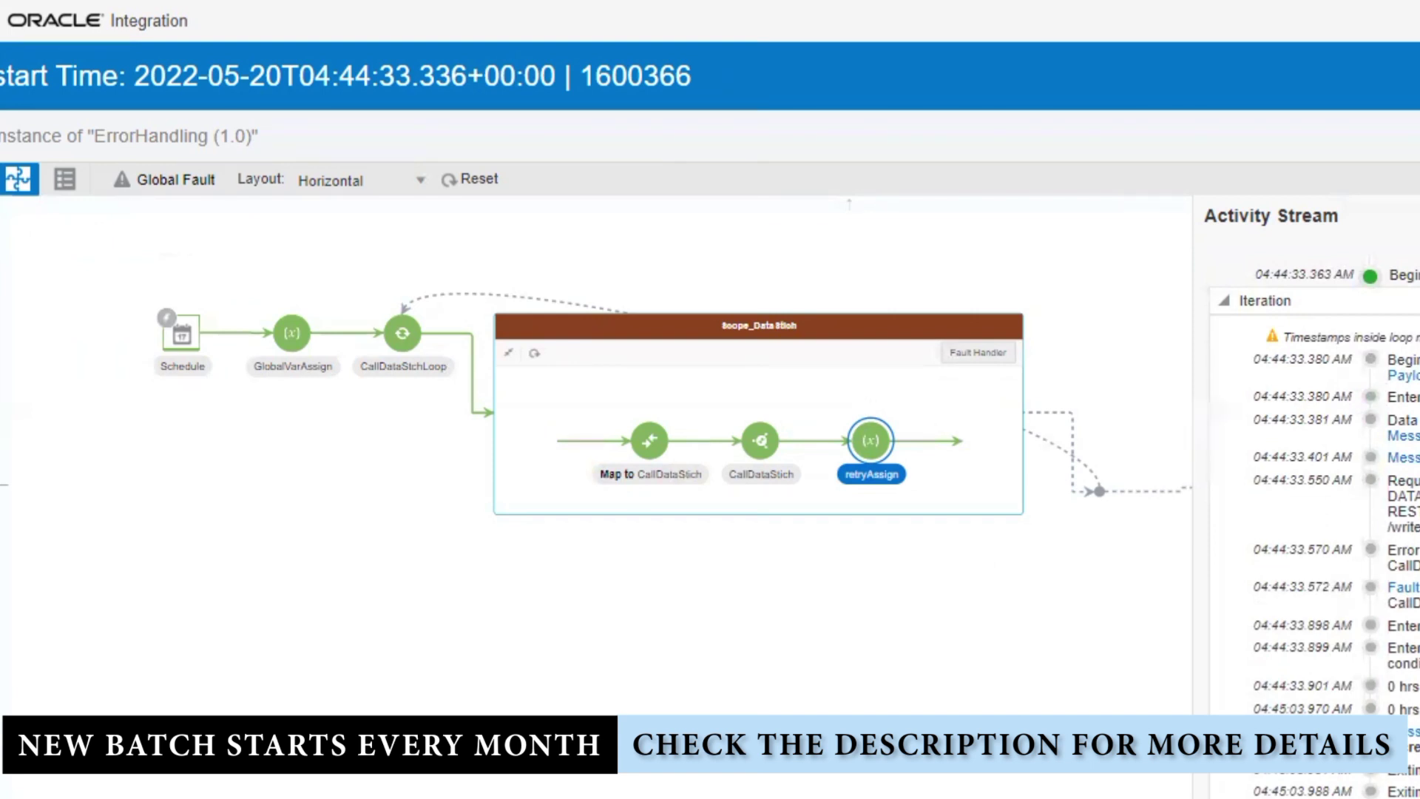
scroll(1313, 481, down, 1)
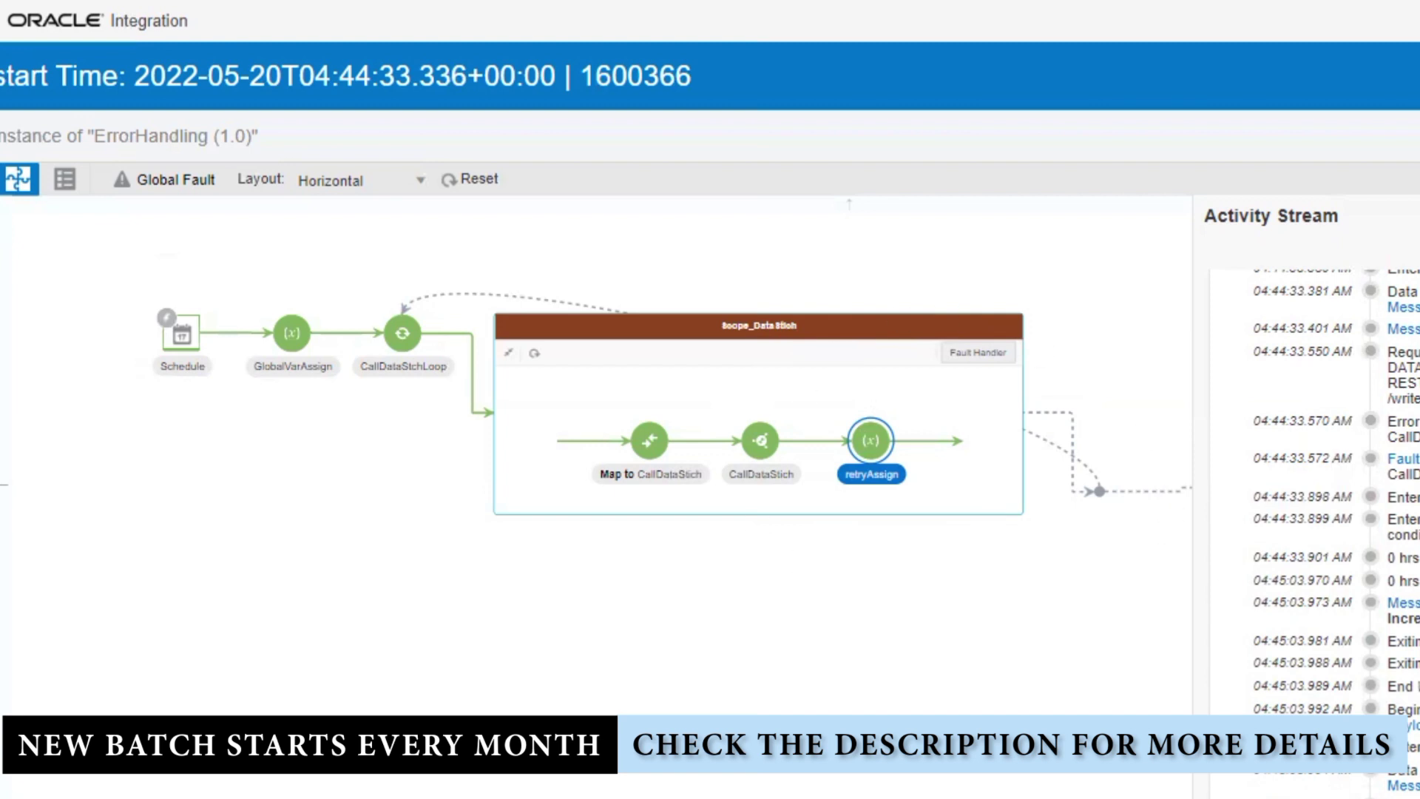
scroll(1405, 489, down, 1)
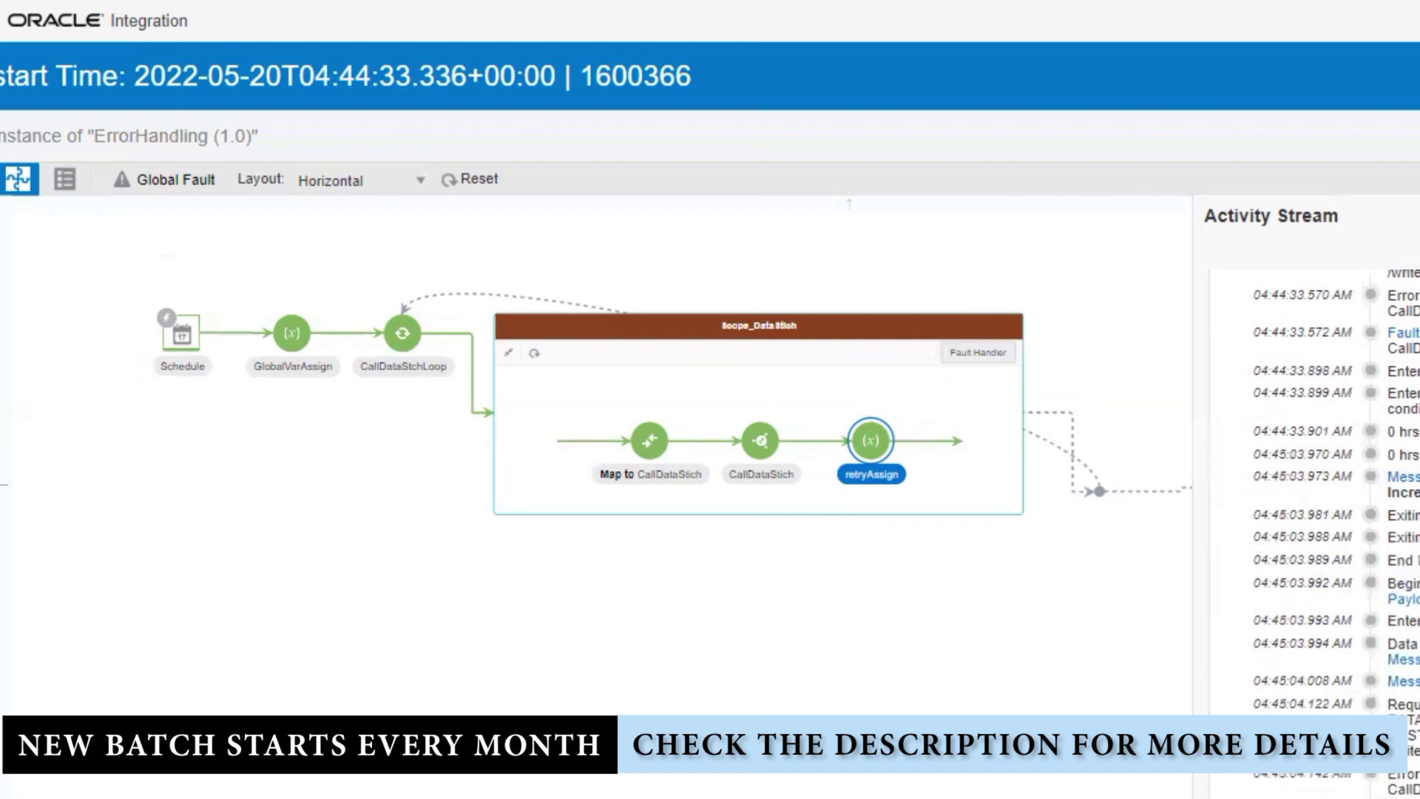
click(1412, 477)
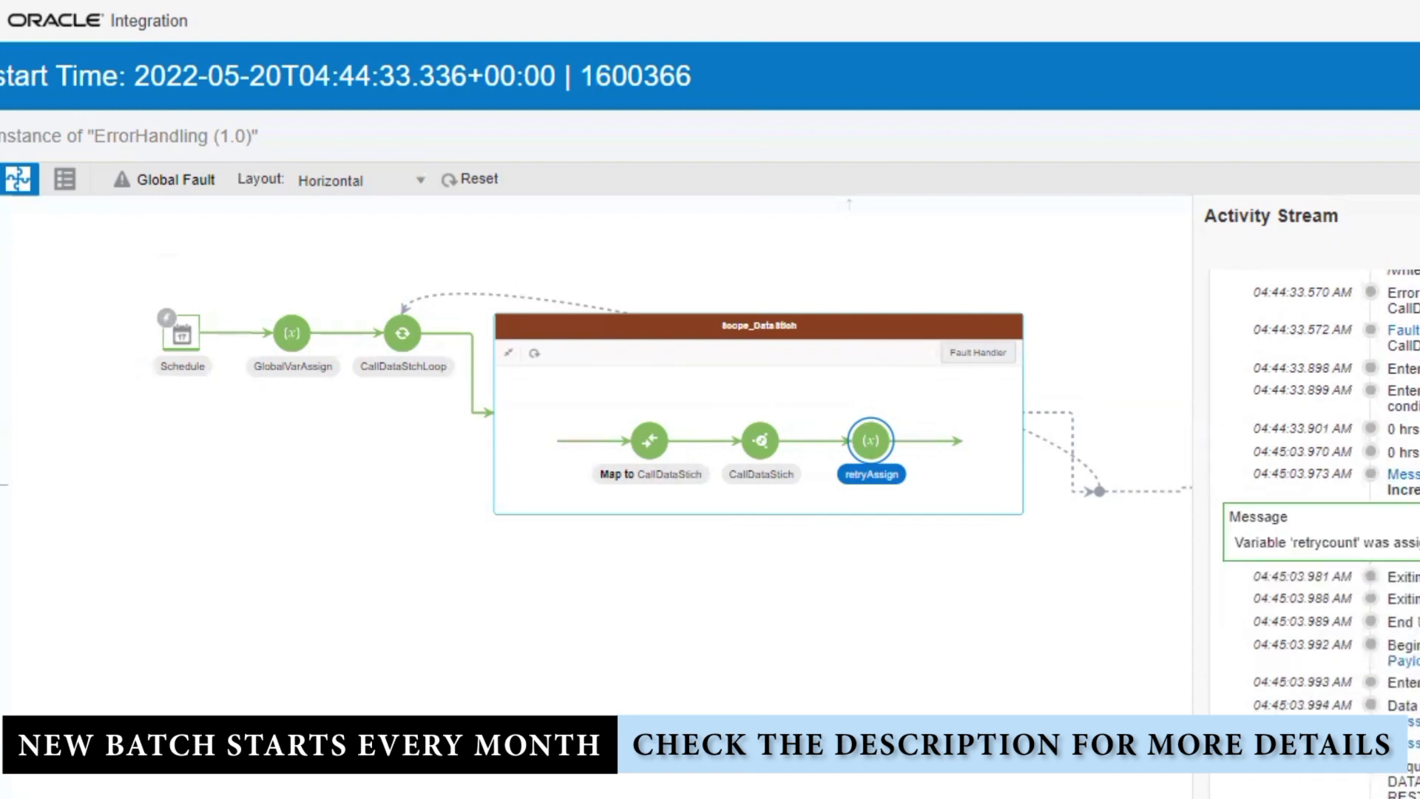
- Follow the second loop iteration in the activity stream, check its retrycount assignment message, and collapse that message
scroll(1317, 518, down, 2)
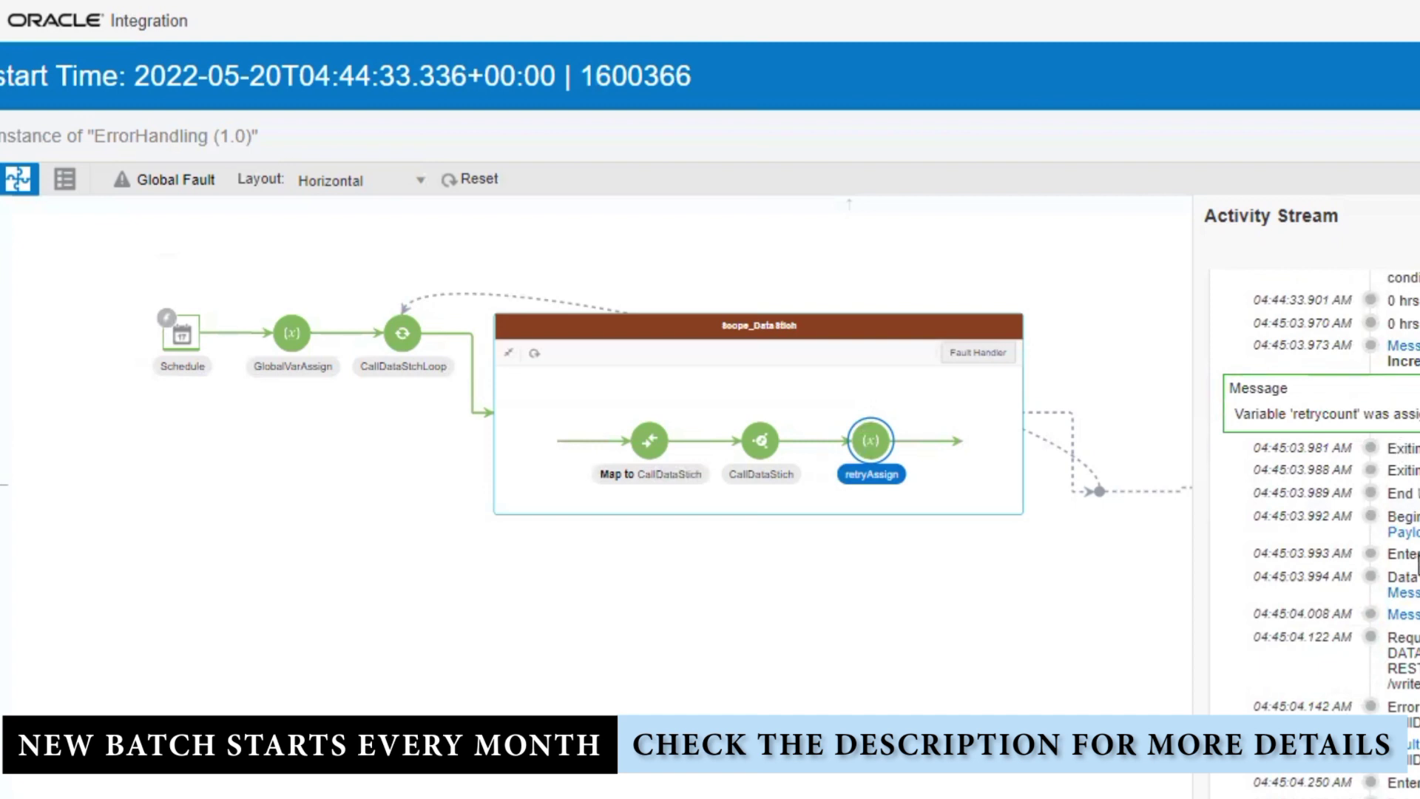
scroll(1418, 564, down, 2)
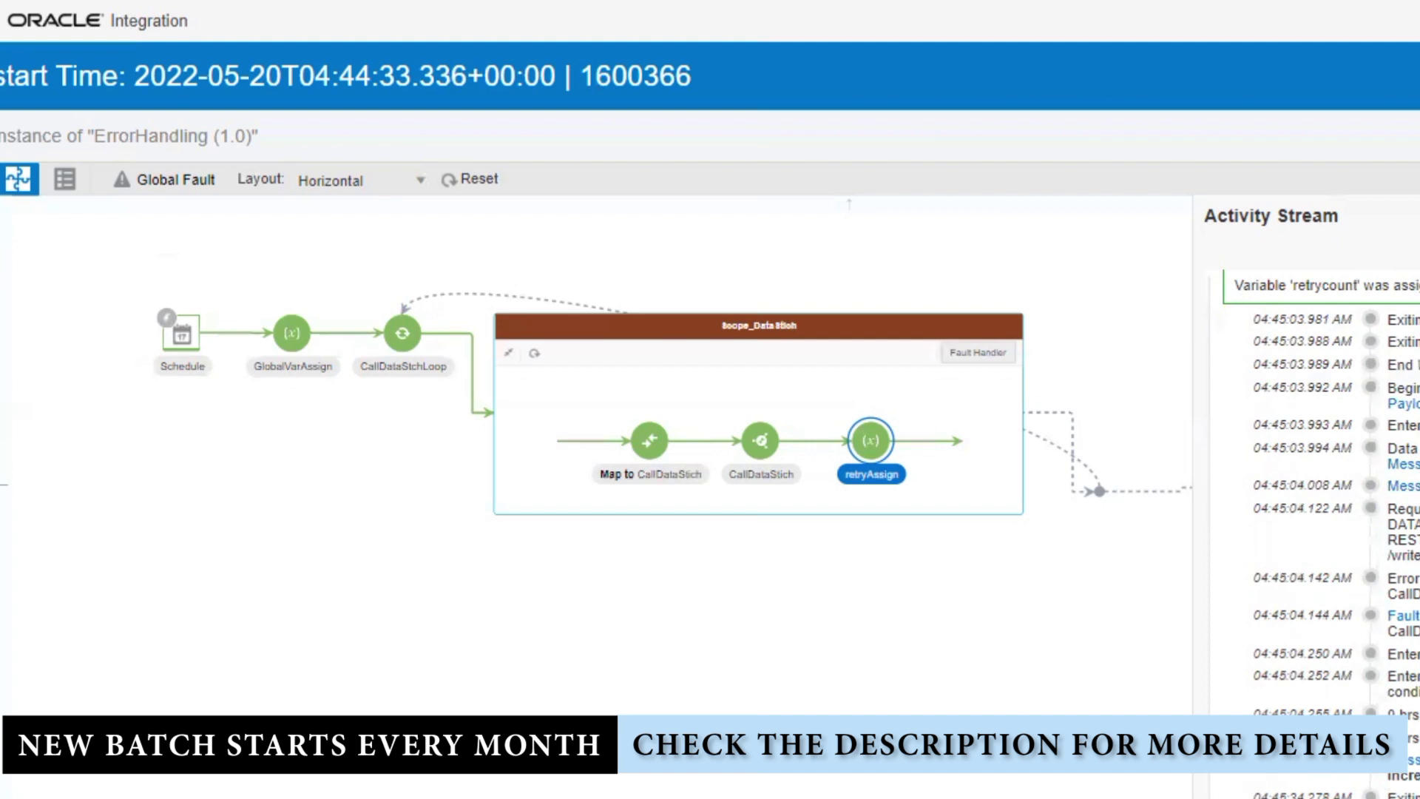
scroll(1313, 481, down, 2)
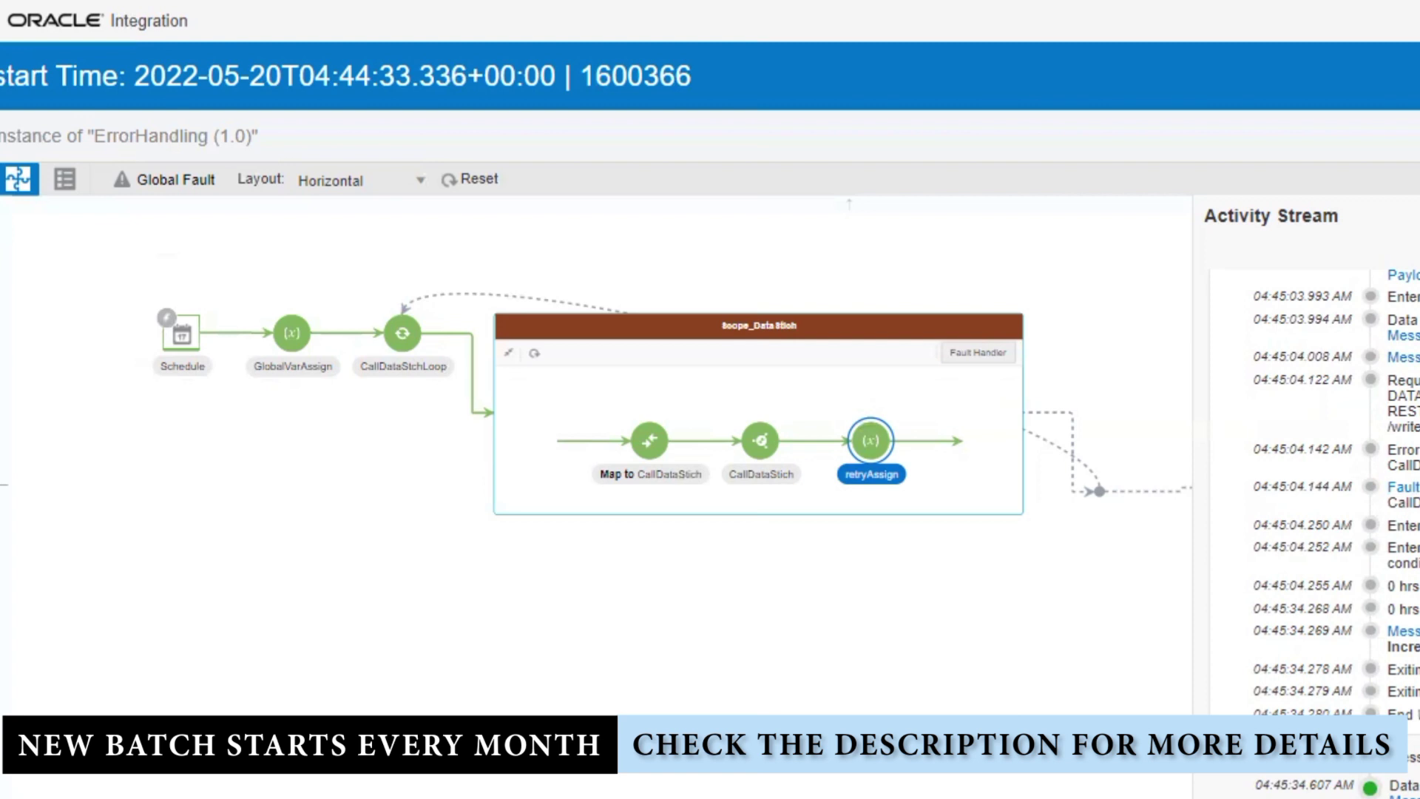
scroll(1313, 488, down, 2)
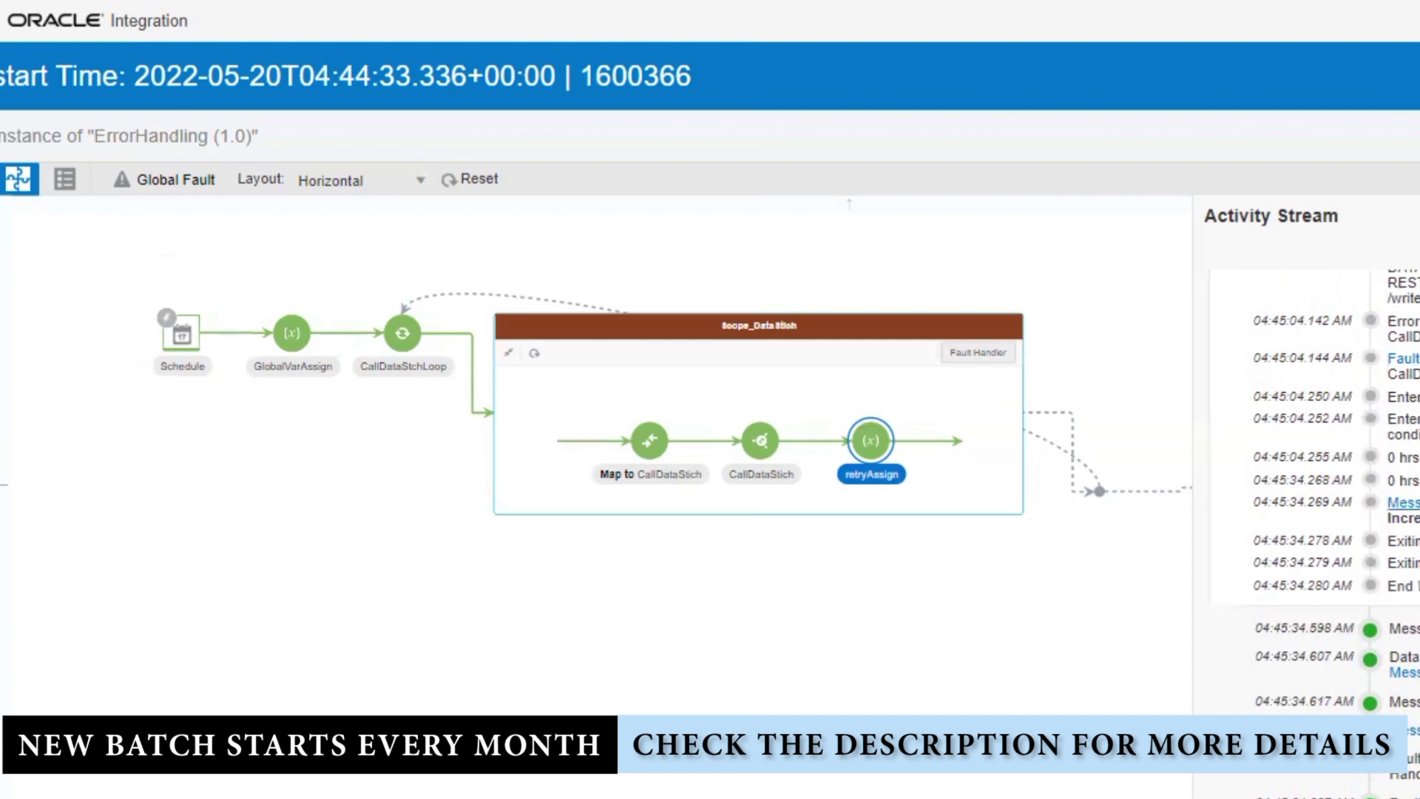
click(1402, 502)
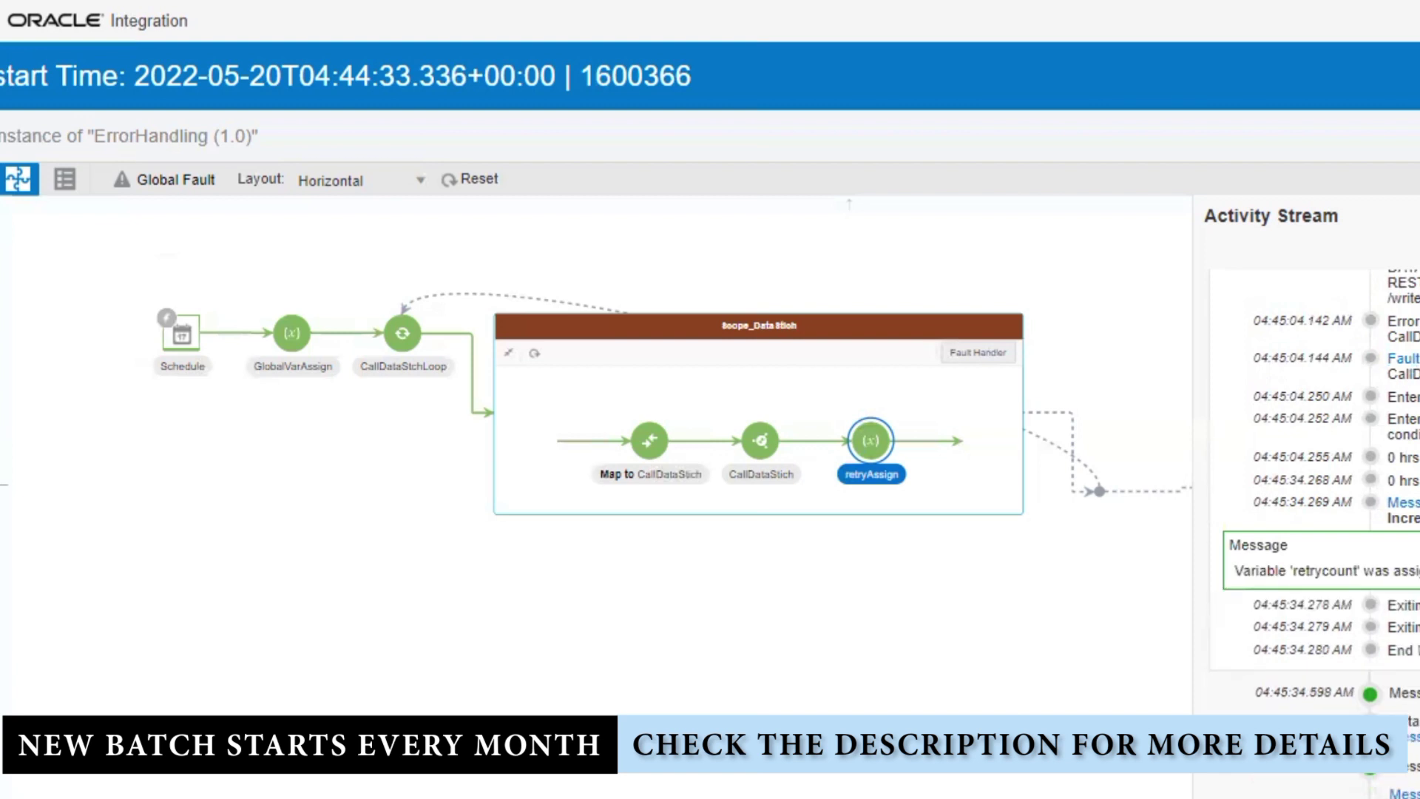
scroll(1314, 481, down, 2)
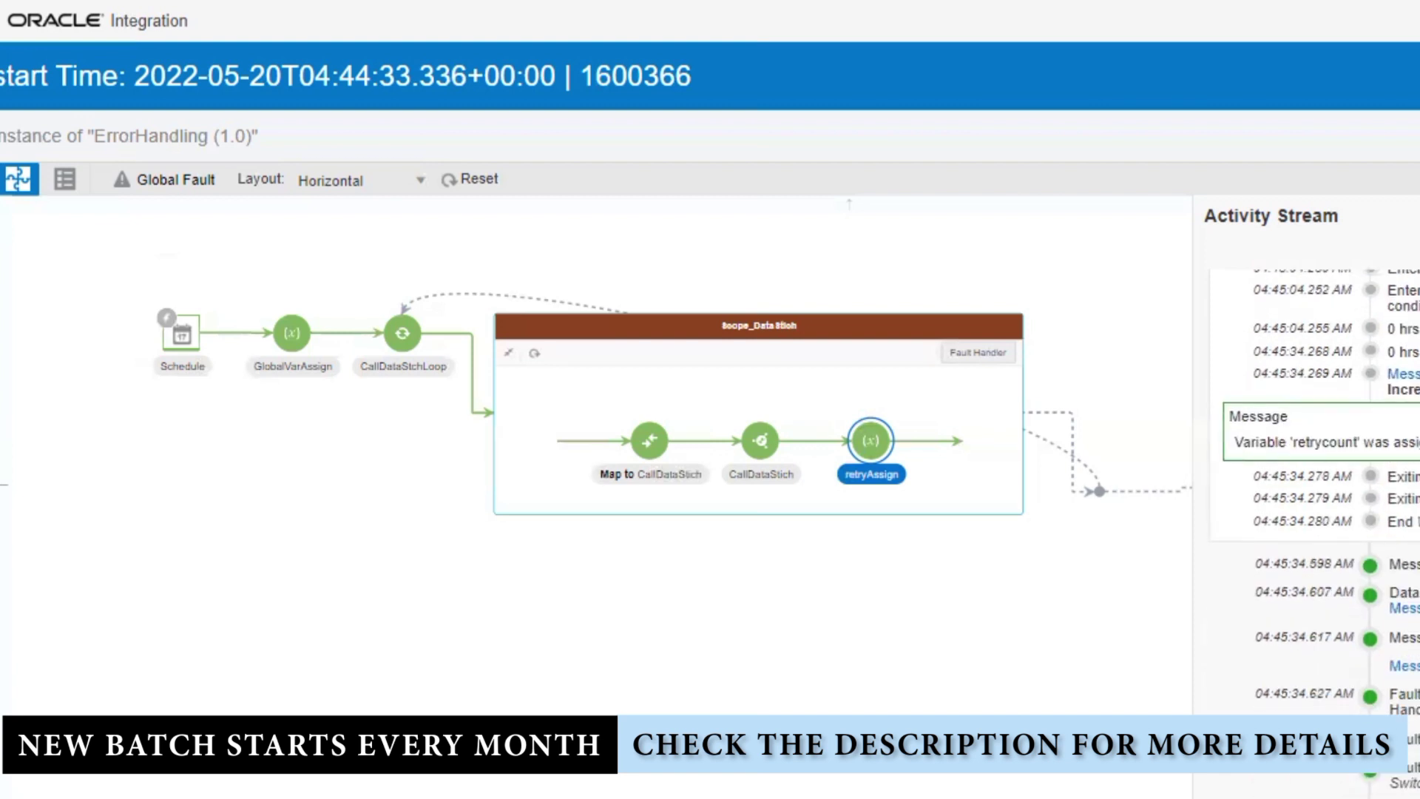
click(1403, 375)
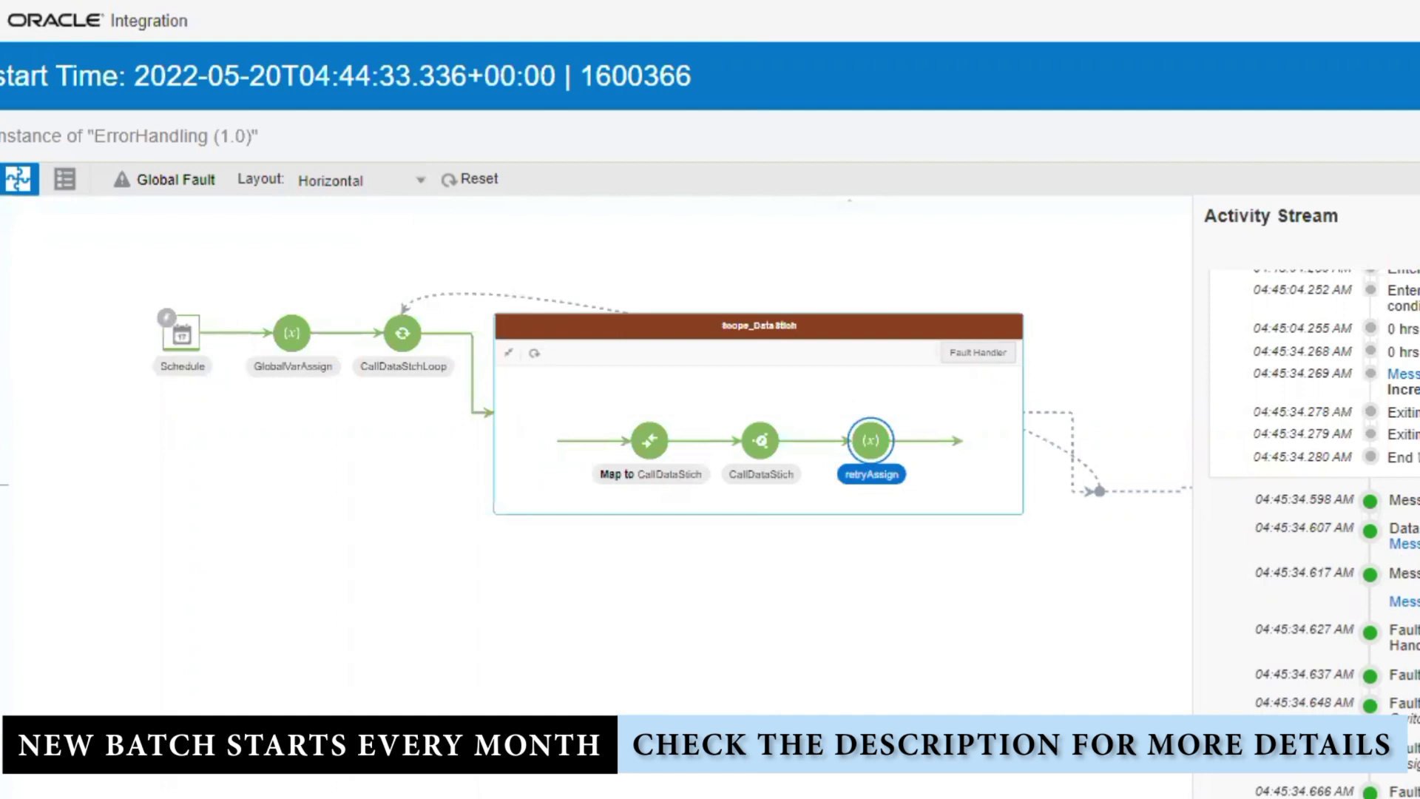
- Recheck the activity stream from the initial variable assignments through both iterations, and reopen the second iteration's retrycount message
scroll(1309, 444, up, 2)
scroll(1309, 444, up, 2)
scroll(1309, 444, down, 2)
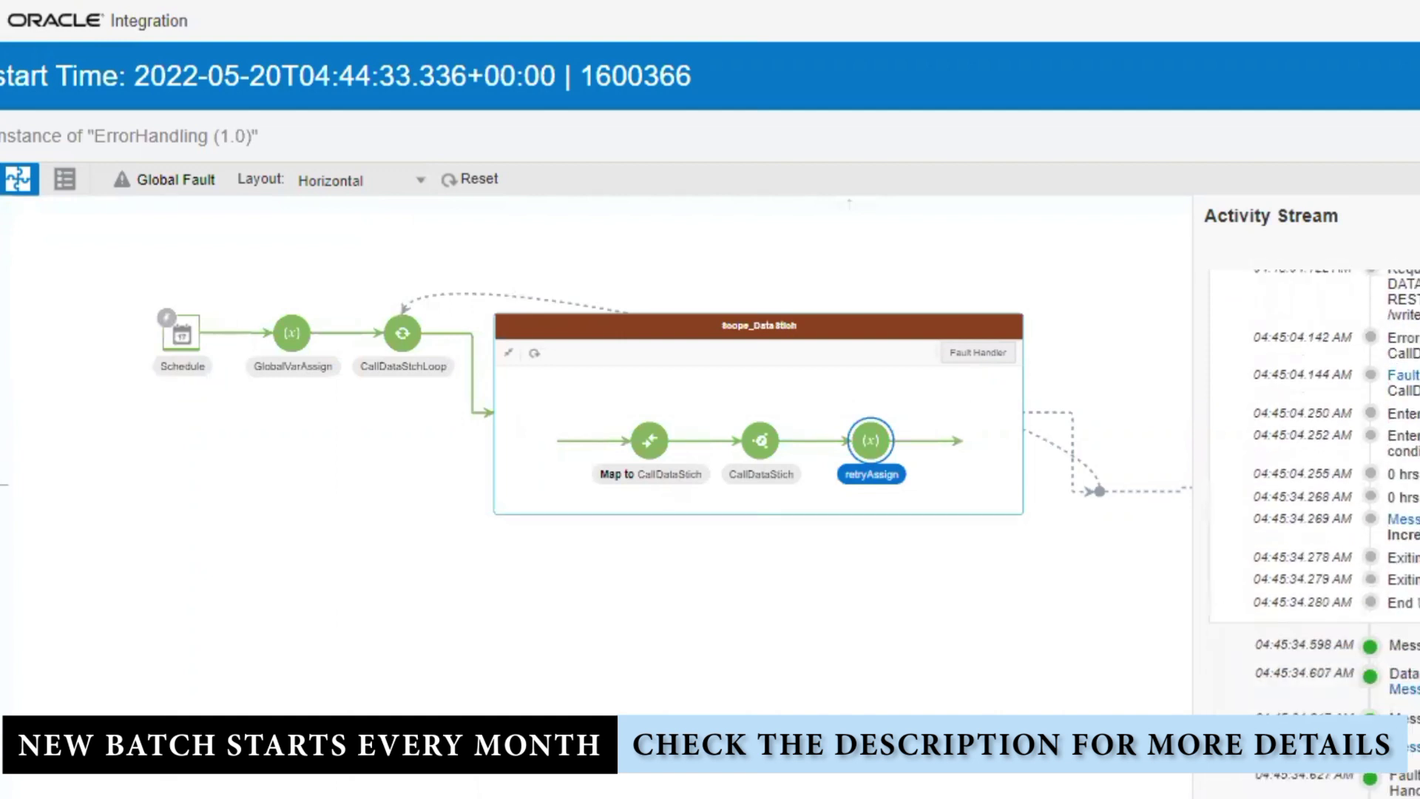
scroll(1309, 443, up, 3)
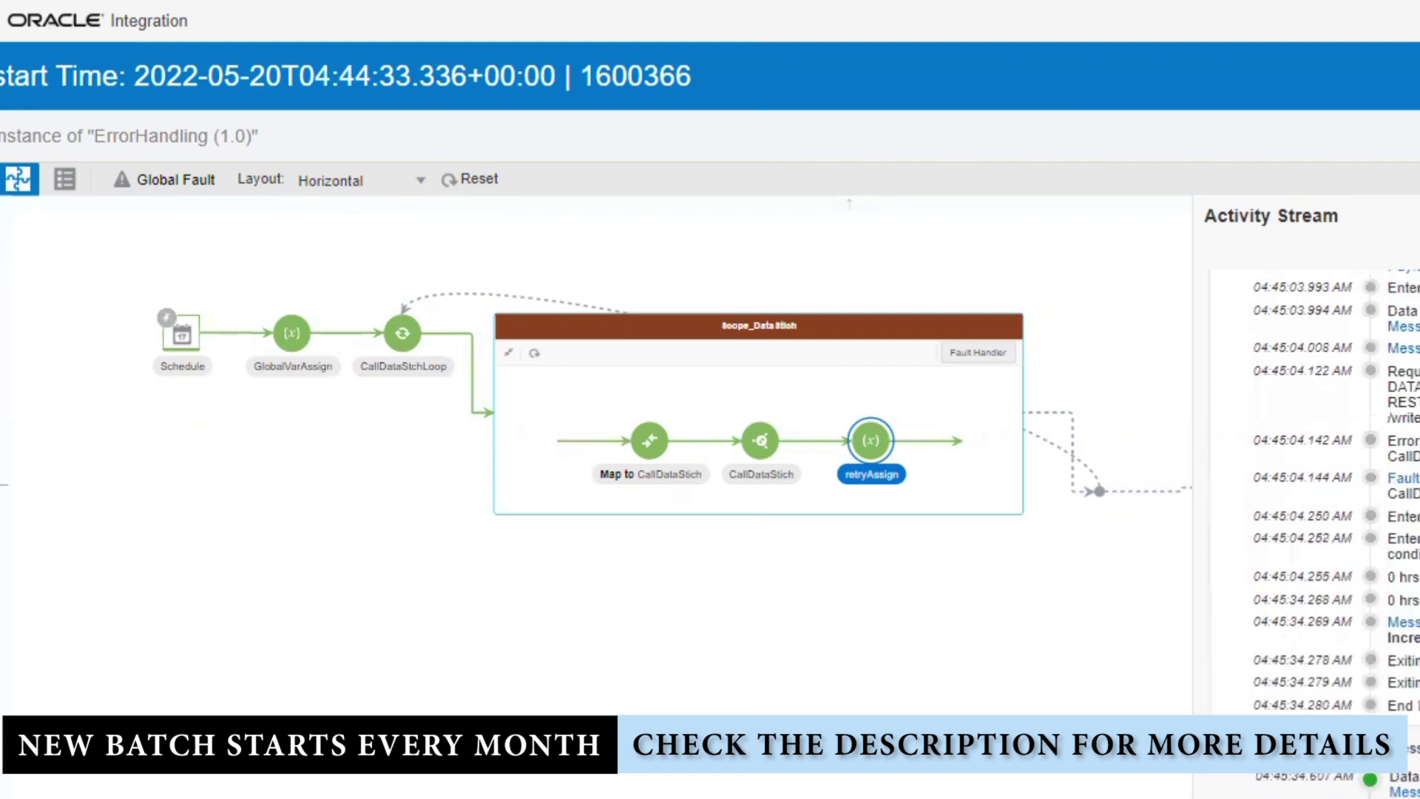
scroll(1309, 444, up, 2)
scroll(1309, 444, up, 3)
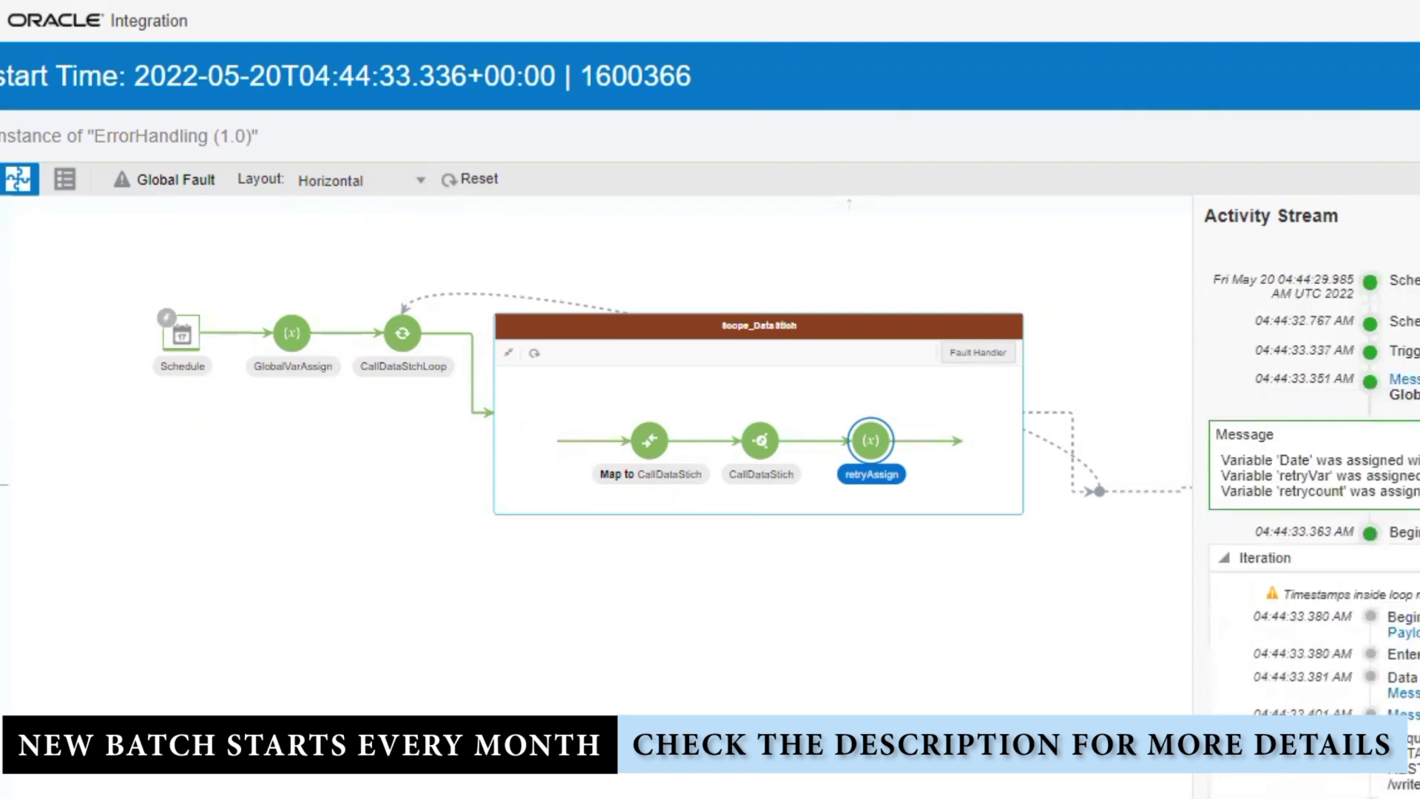
scroll(1309, 444, down, 10)
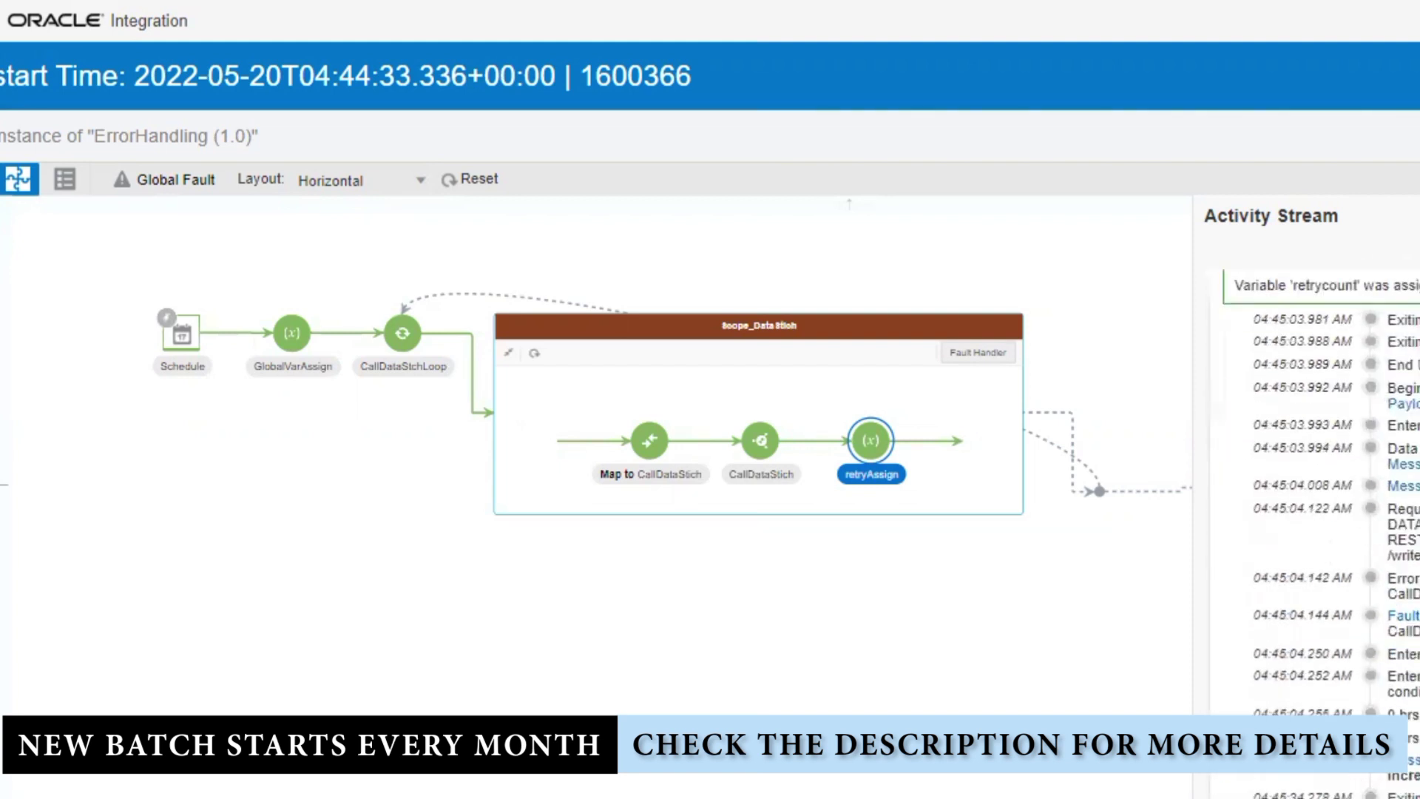
scroll(1309, 444, up, 2)
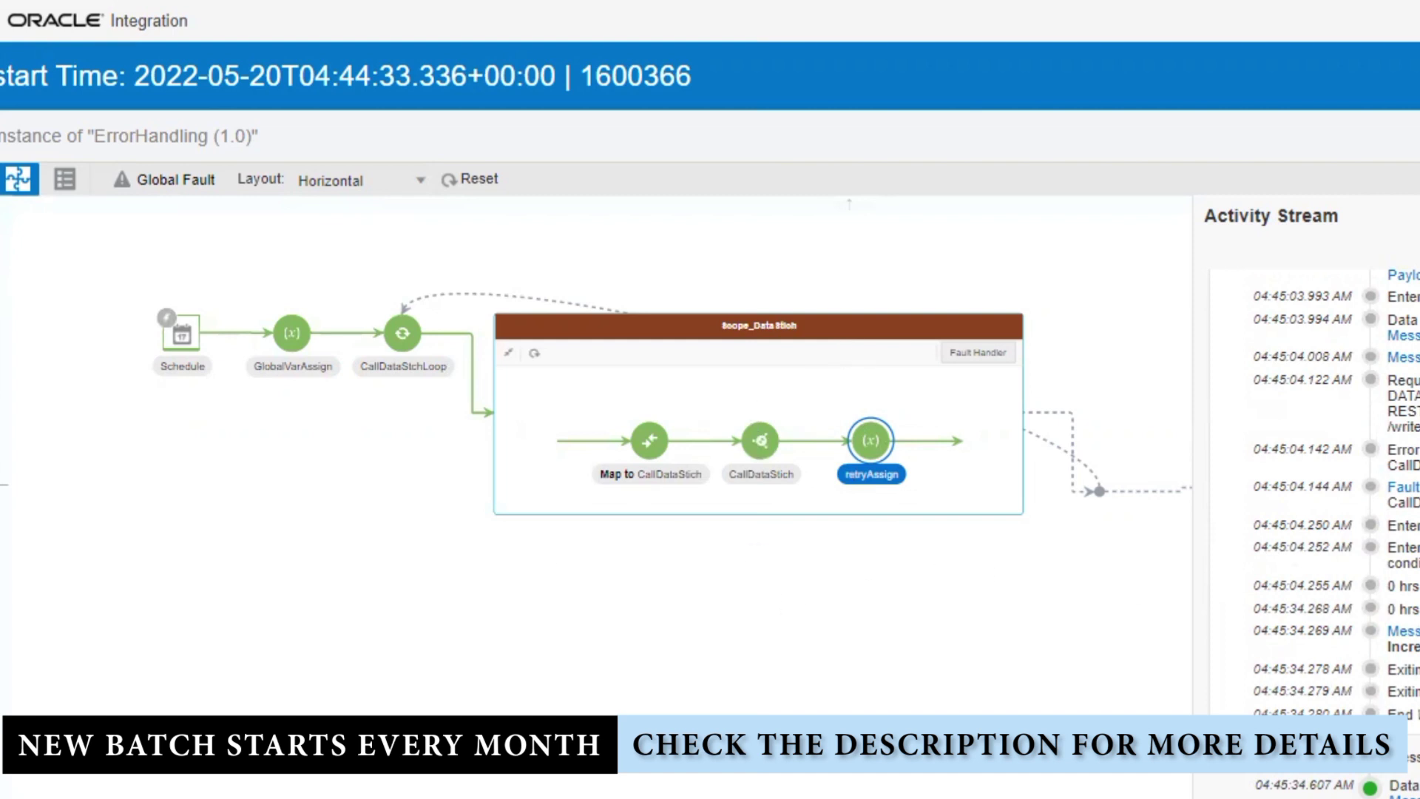
click(1407, 632)
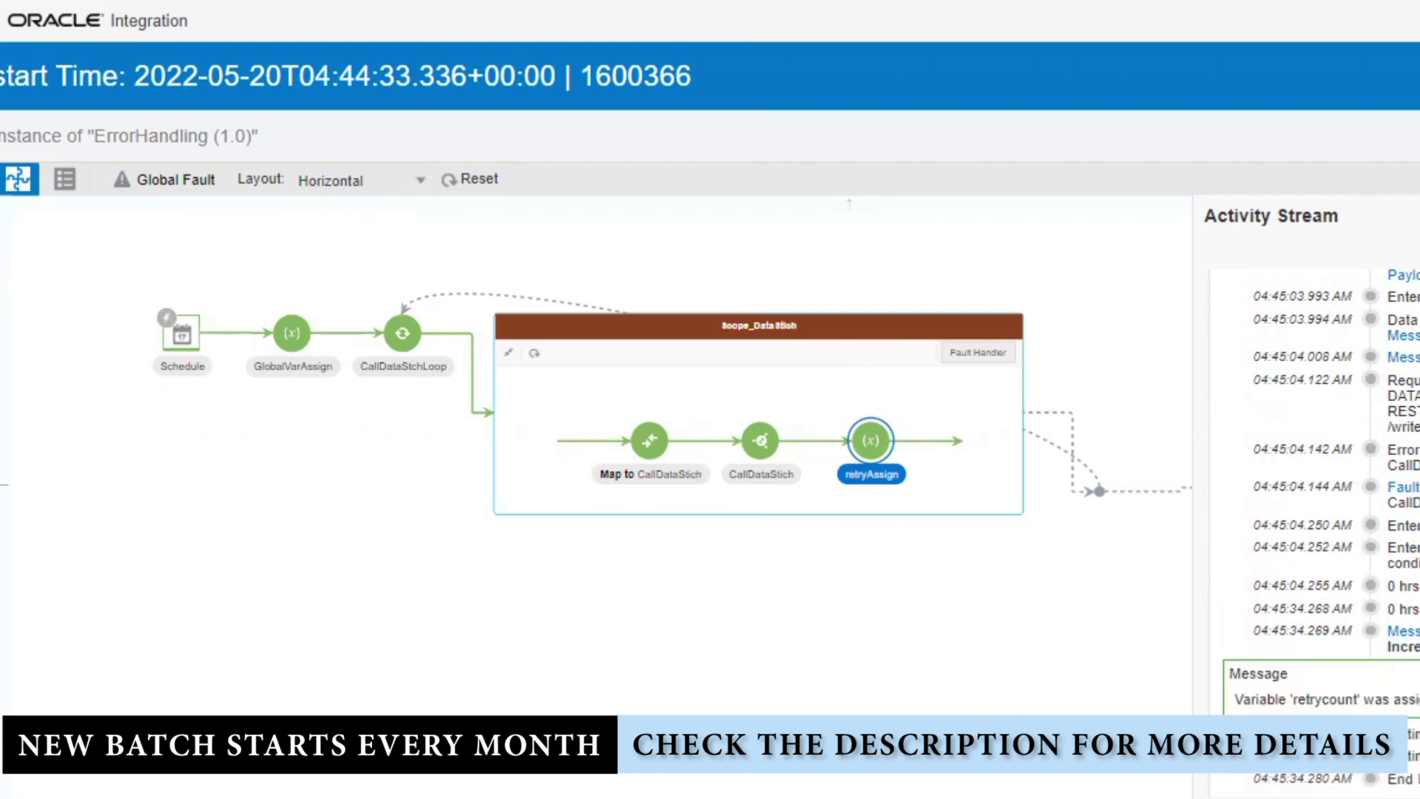
- Examine the fault handler entries that follow the loop iterations, and display the instance's Global Fault flow
scroll(1305, 518, down, 5)
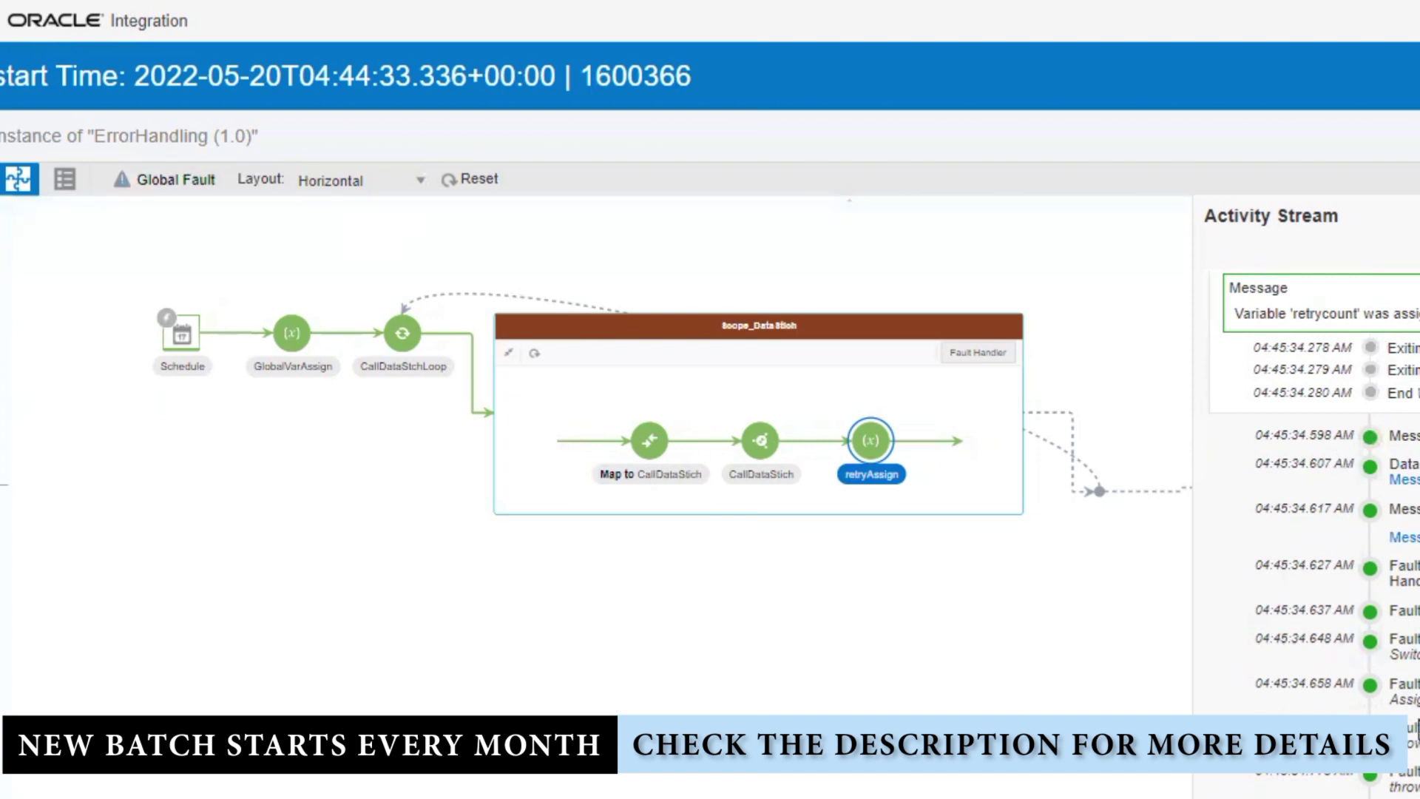
scroll(1416, 727, down, 1)
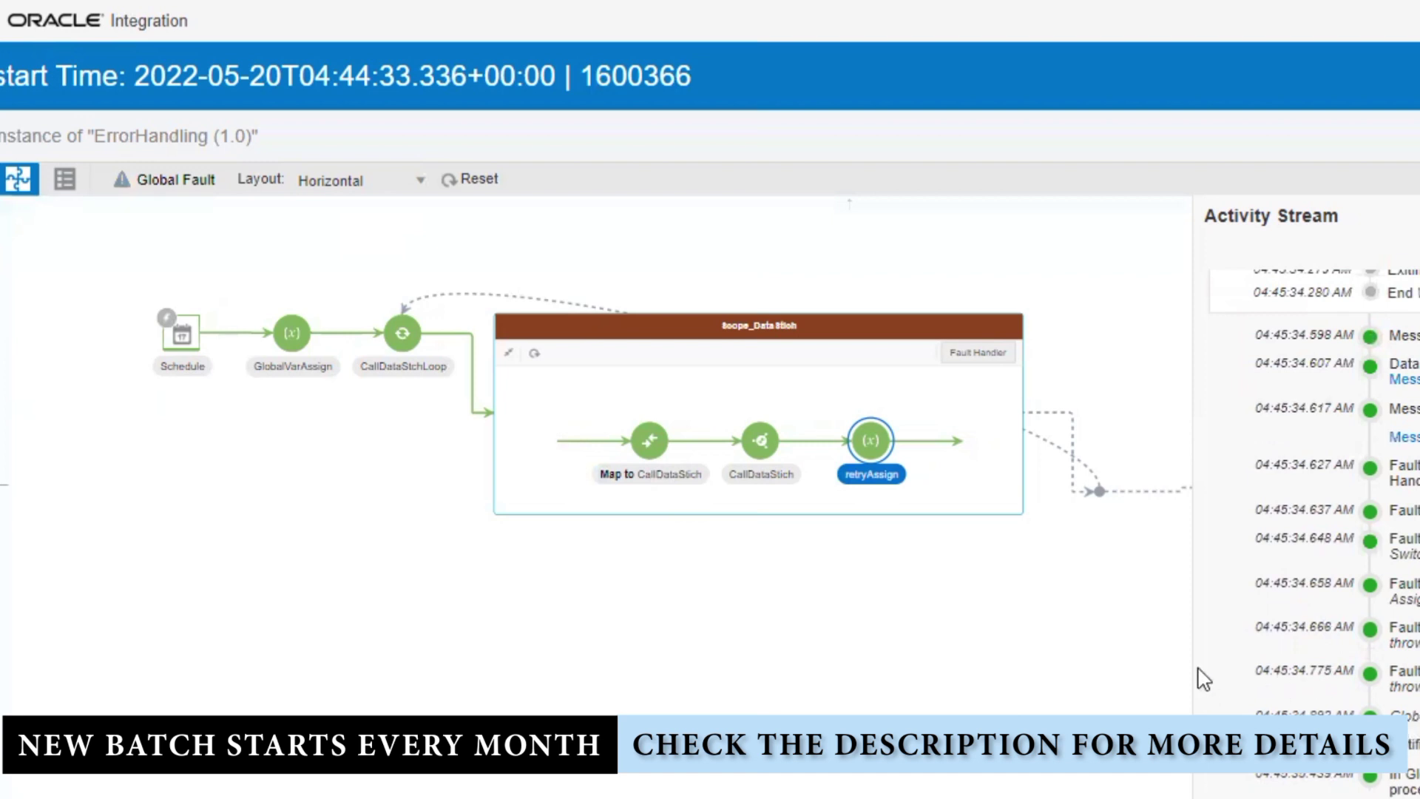
click(167, 182)
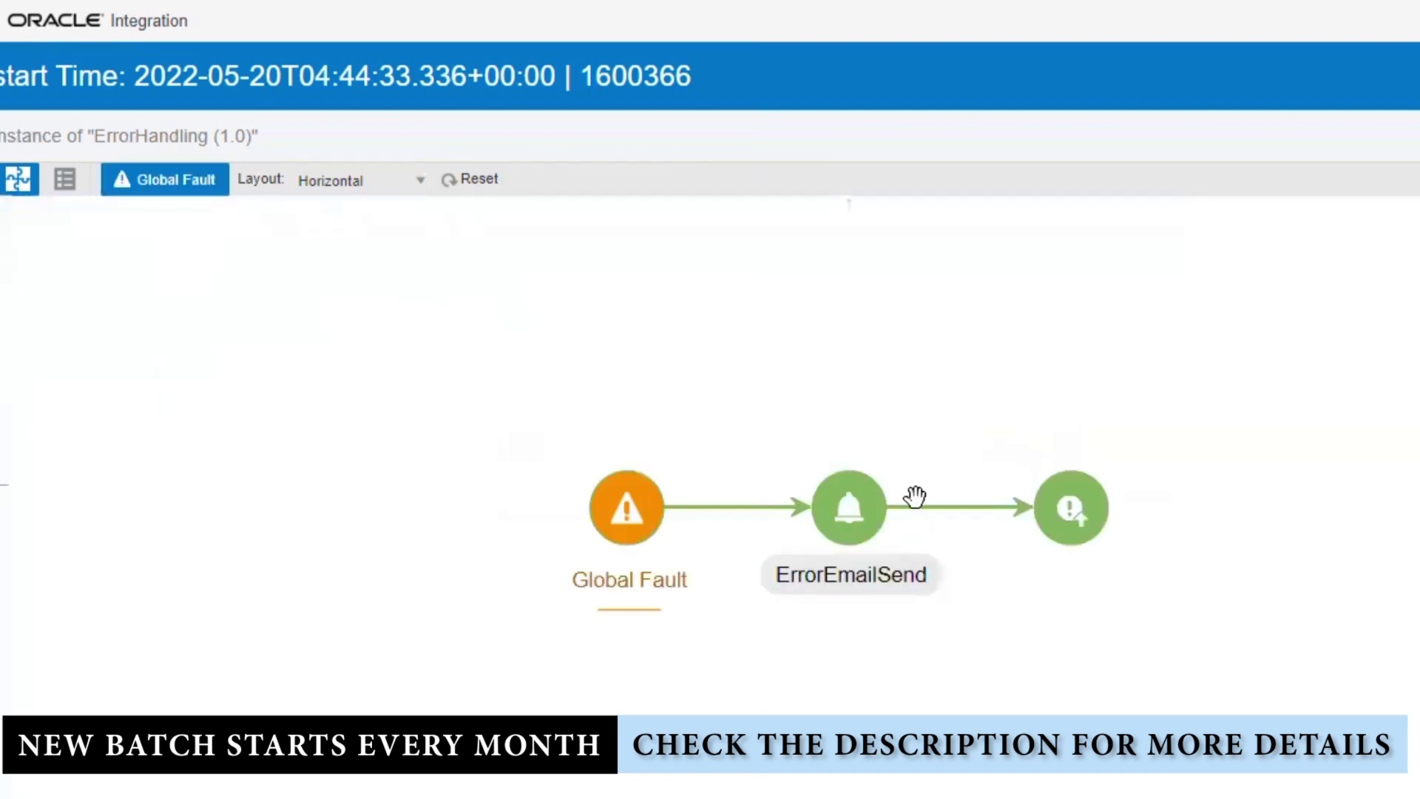
- Open the bookmarked Webmail inbox page from the Training bookmarks in a new browser tab
key(ctrl+t)
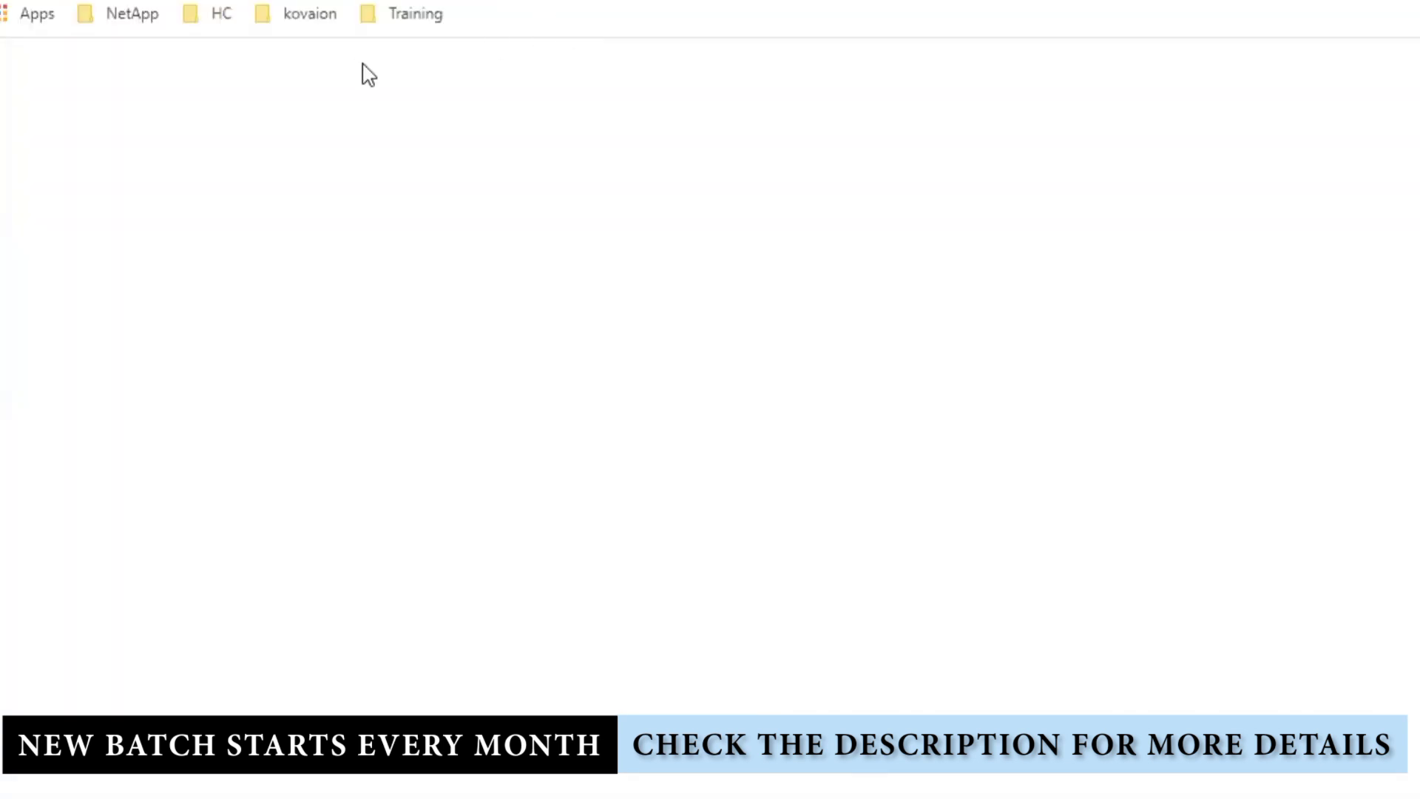
click(419, 17)
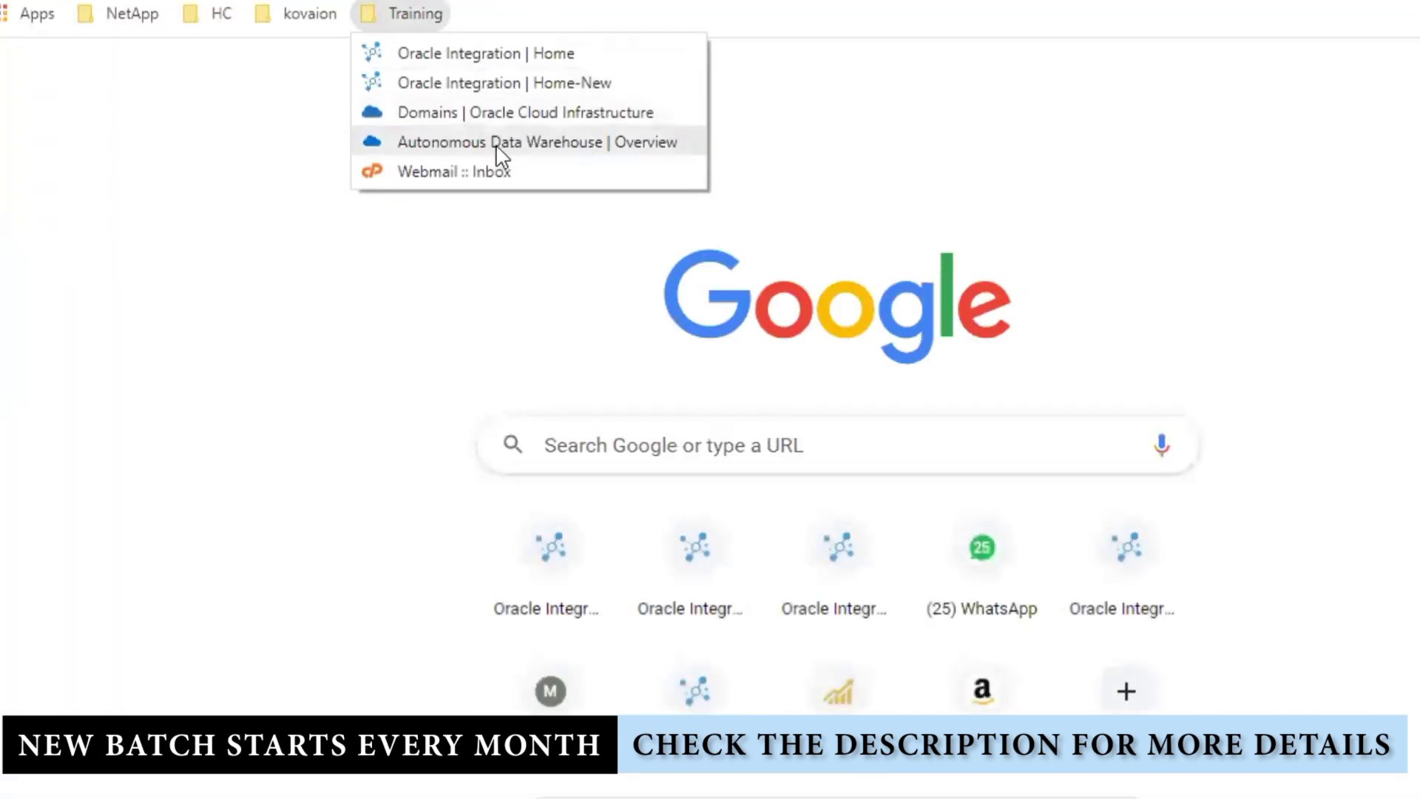
drag(497, 152, 552, 222)
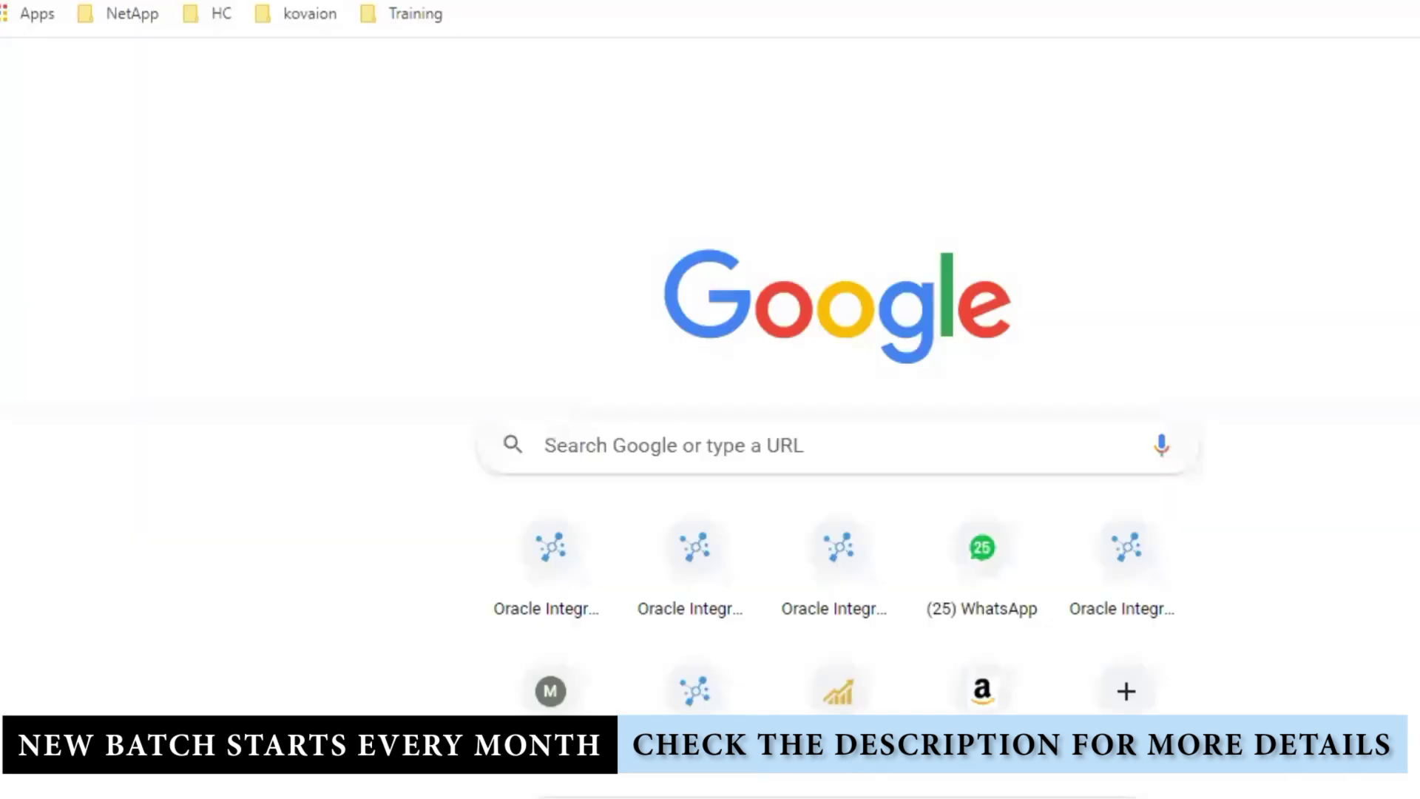
click(388, 13)
click(331, 244)
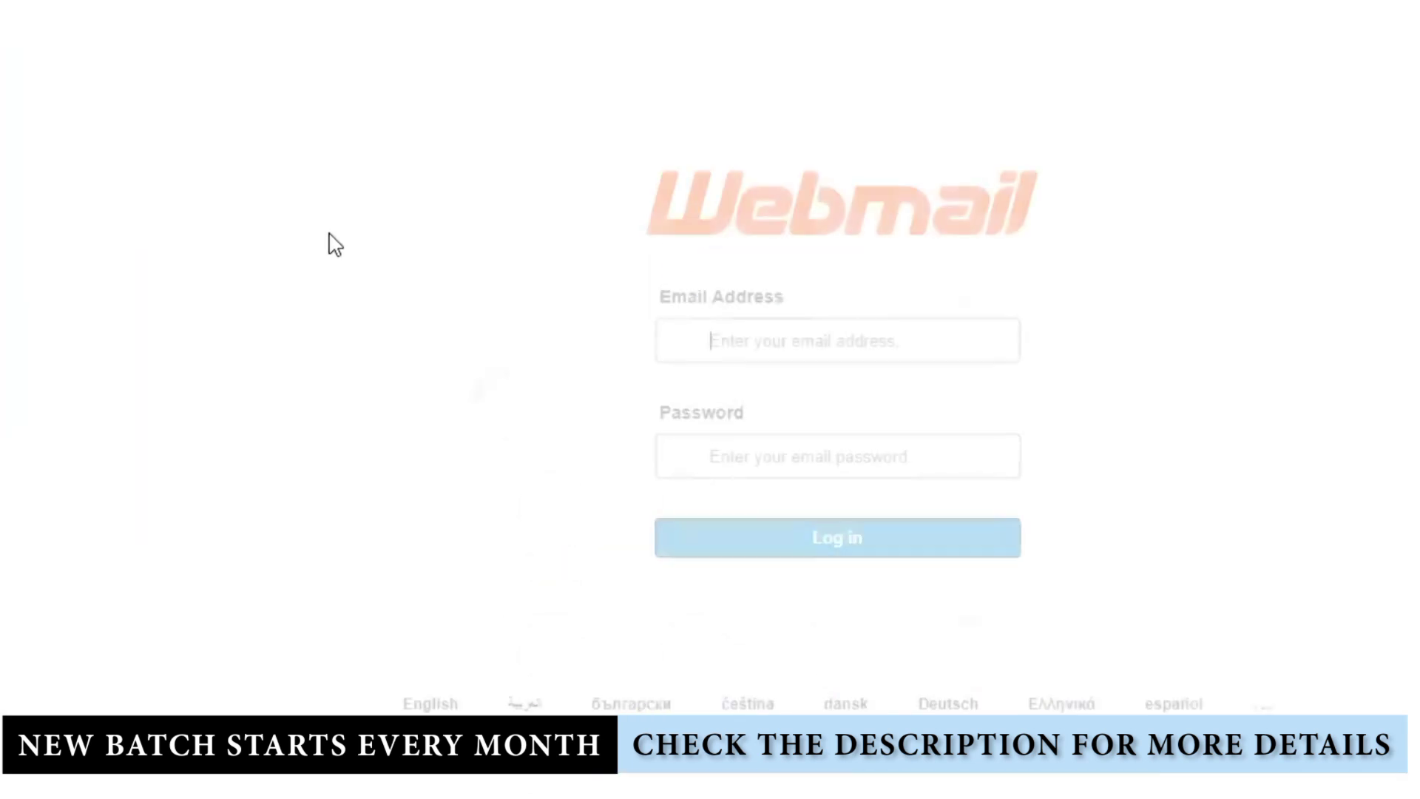
- Log in to Webmail with the saved account e-mail address and the account password
click(809, 351)
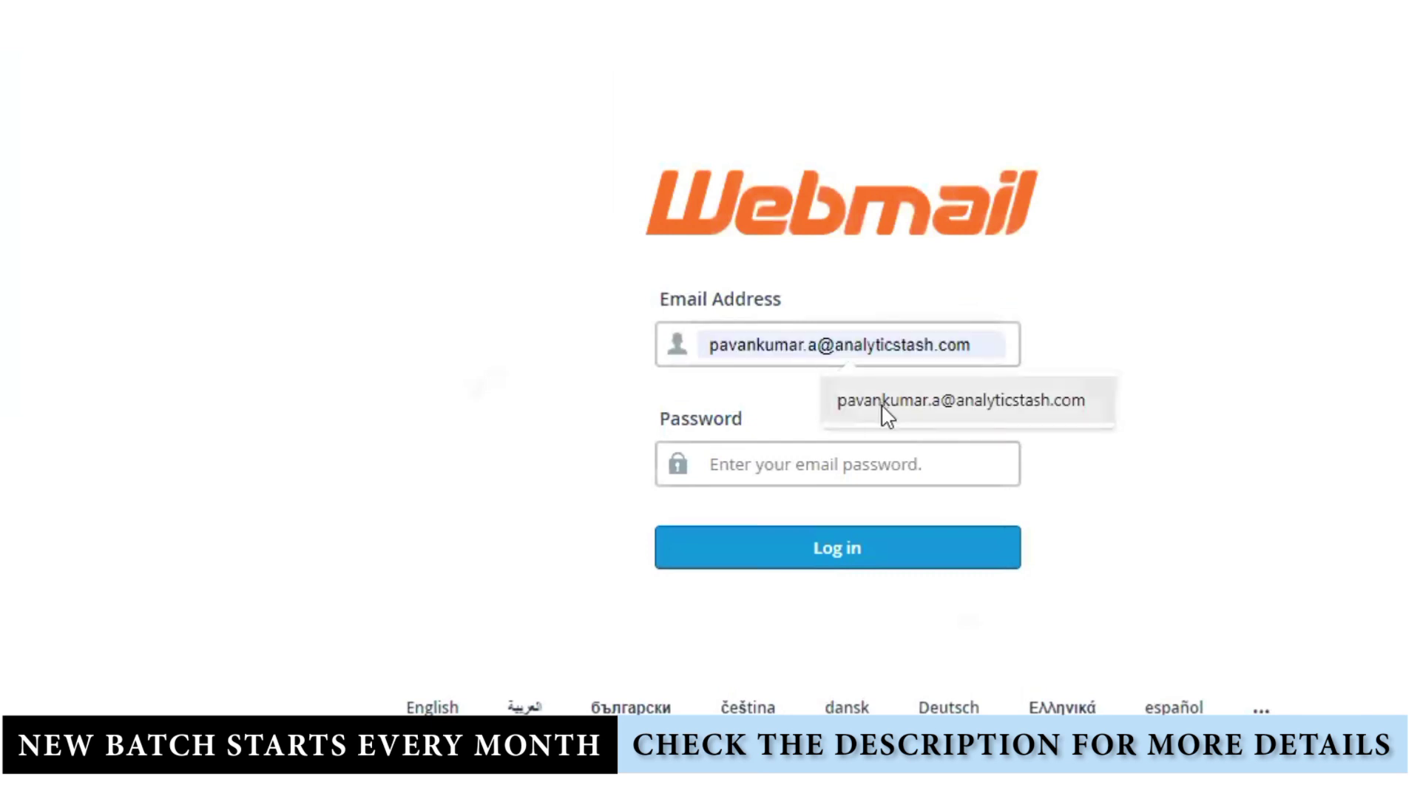
click(840, 411)
click(789, 463)
text(••••••)
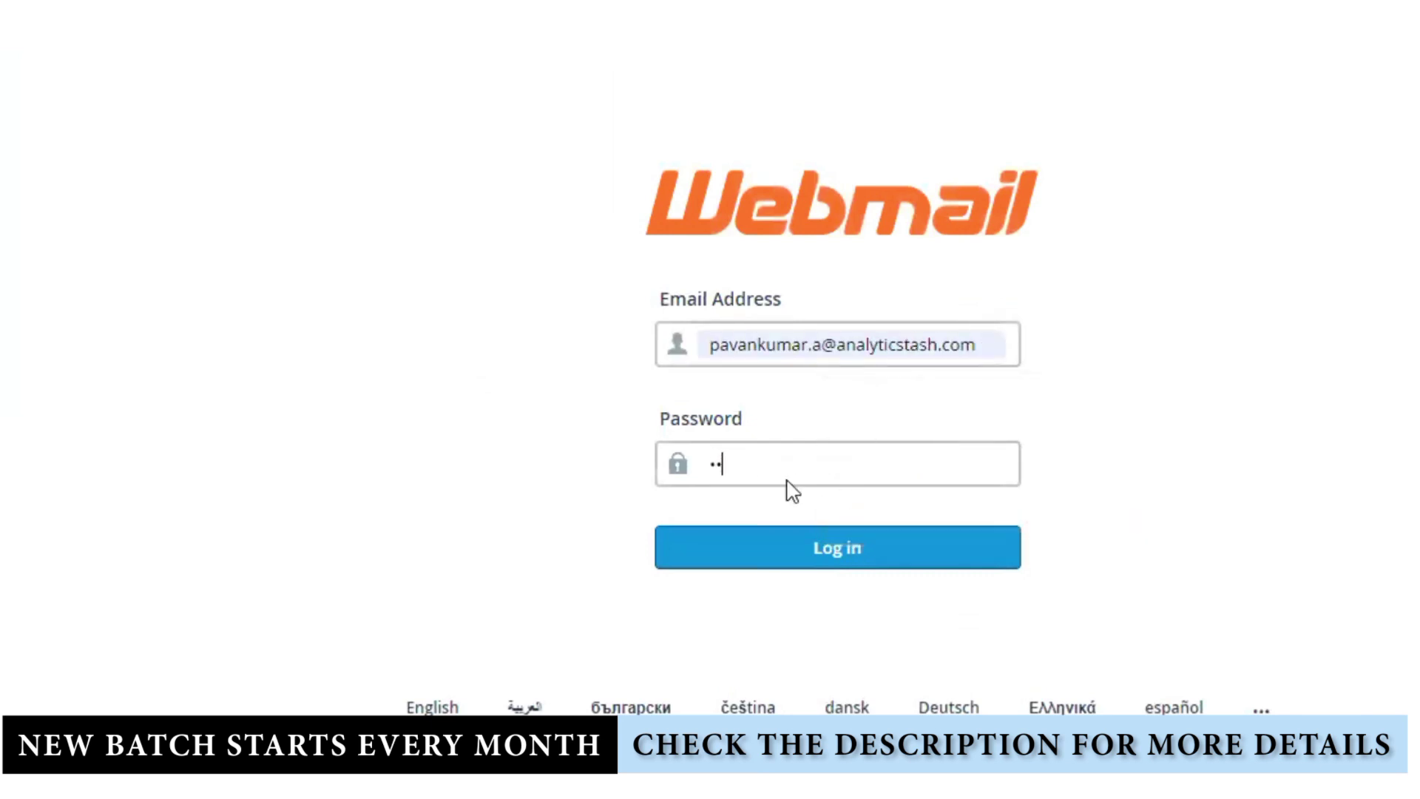
text(•••)
key(Return)
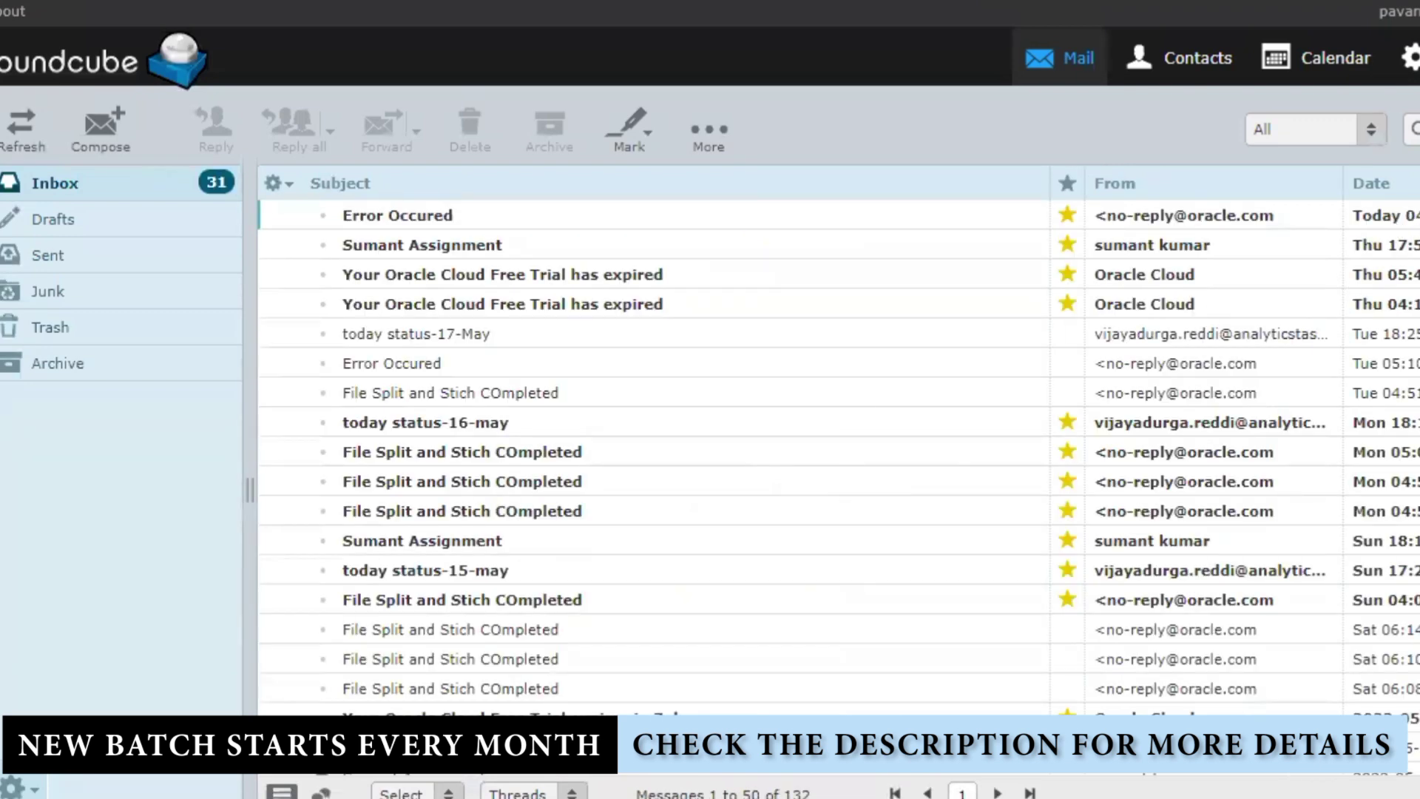
- Open the newest "Error Occured" e-mail and check its integration name, instance ID and error details
click(460, 216)
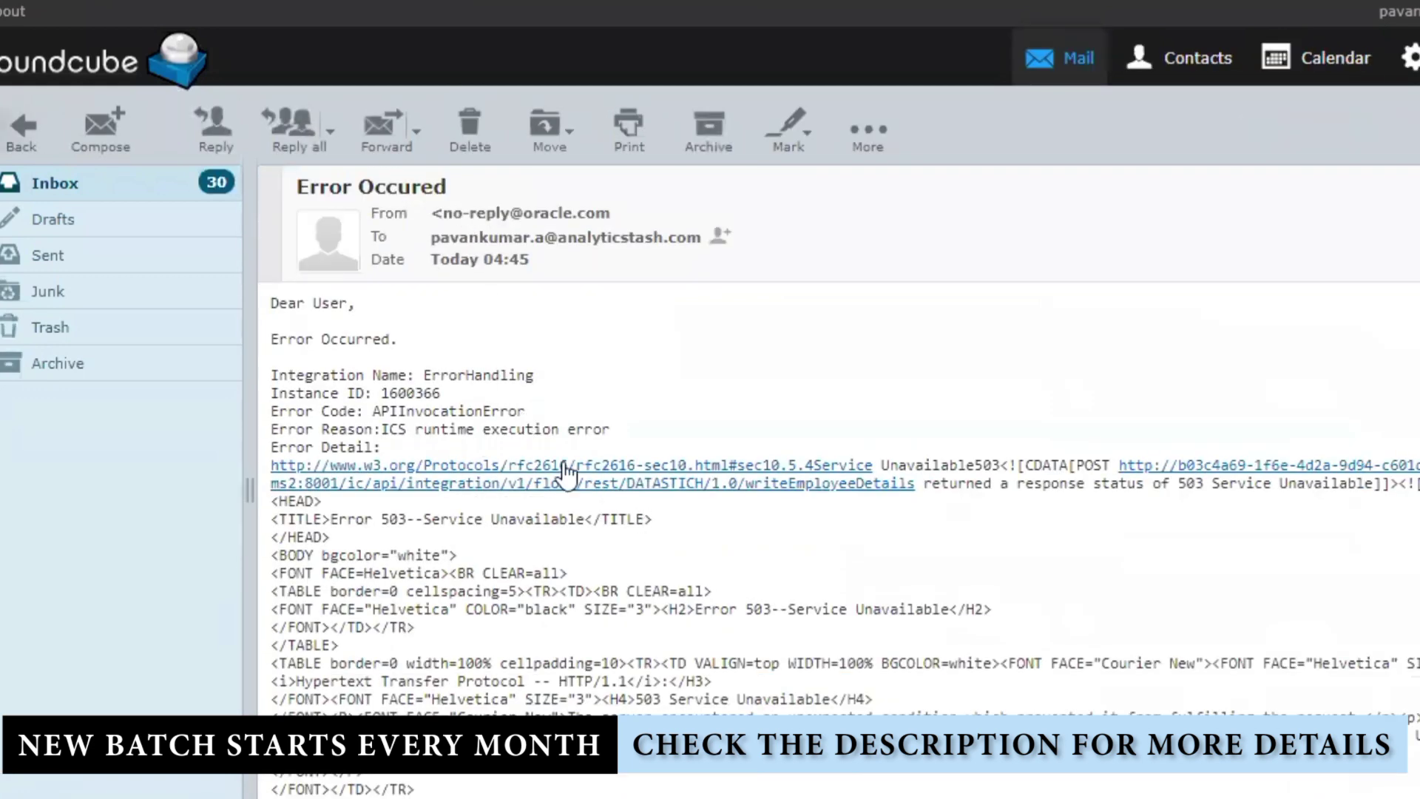
double_click(494, 375)
double_click(429, 392)
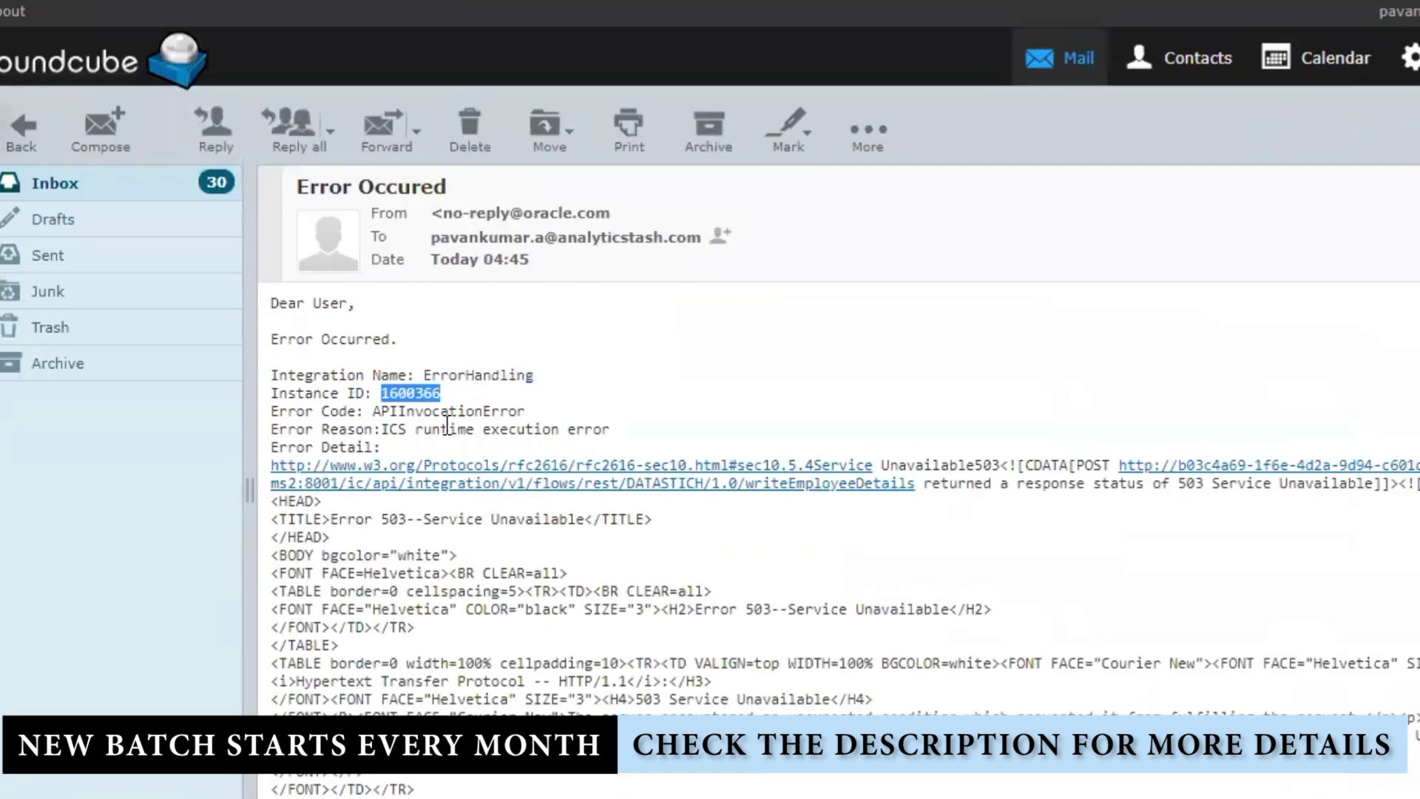
scroll(473, 436, down, 3)
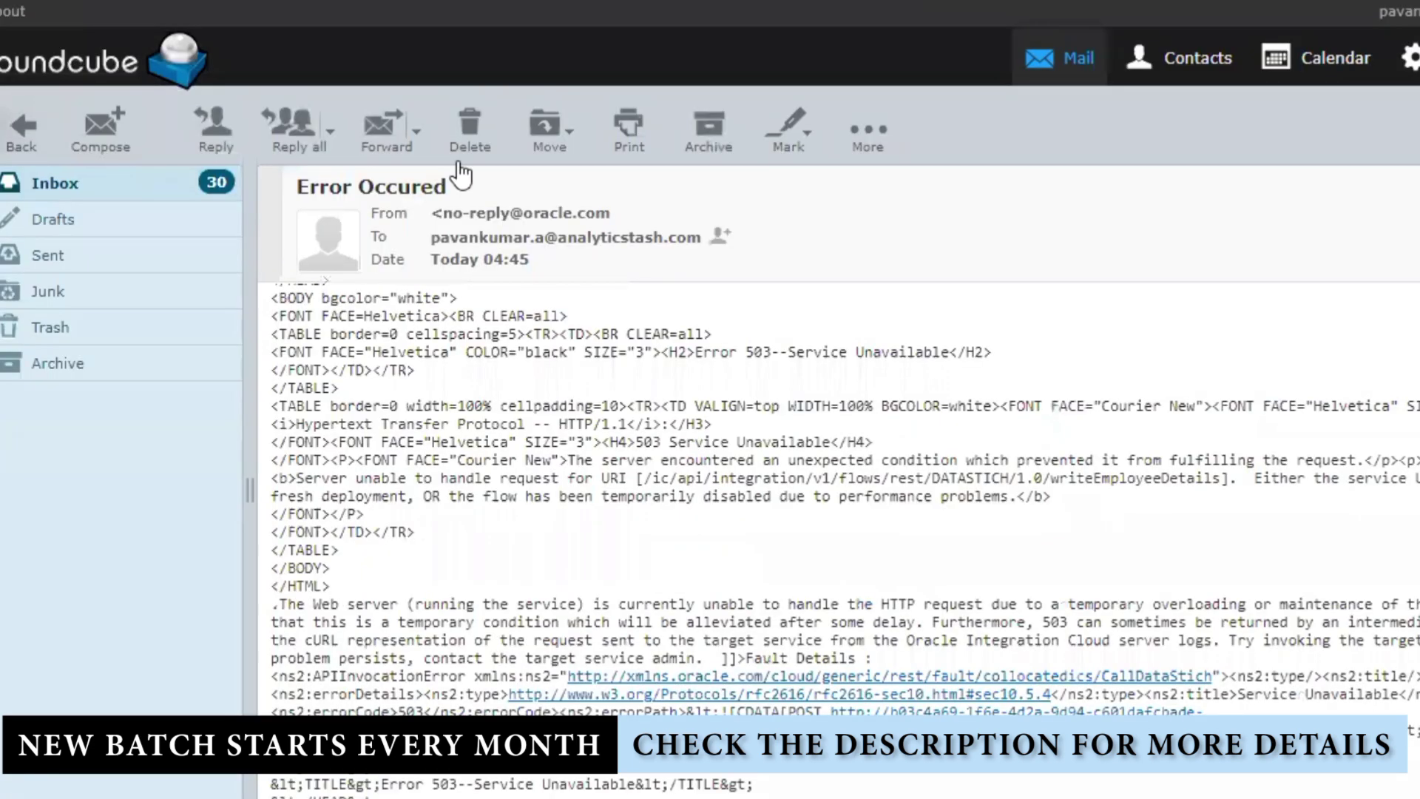
- Check the instance details in the error e-mail, and leave the Global Fault view of the tracked ErrorHandling instance in Oracle Integration
scroll(414, 399, up, 3)
double_click(411, 393)
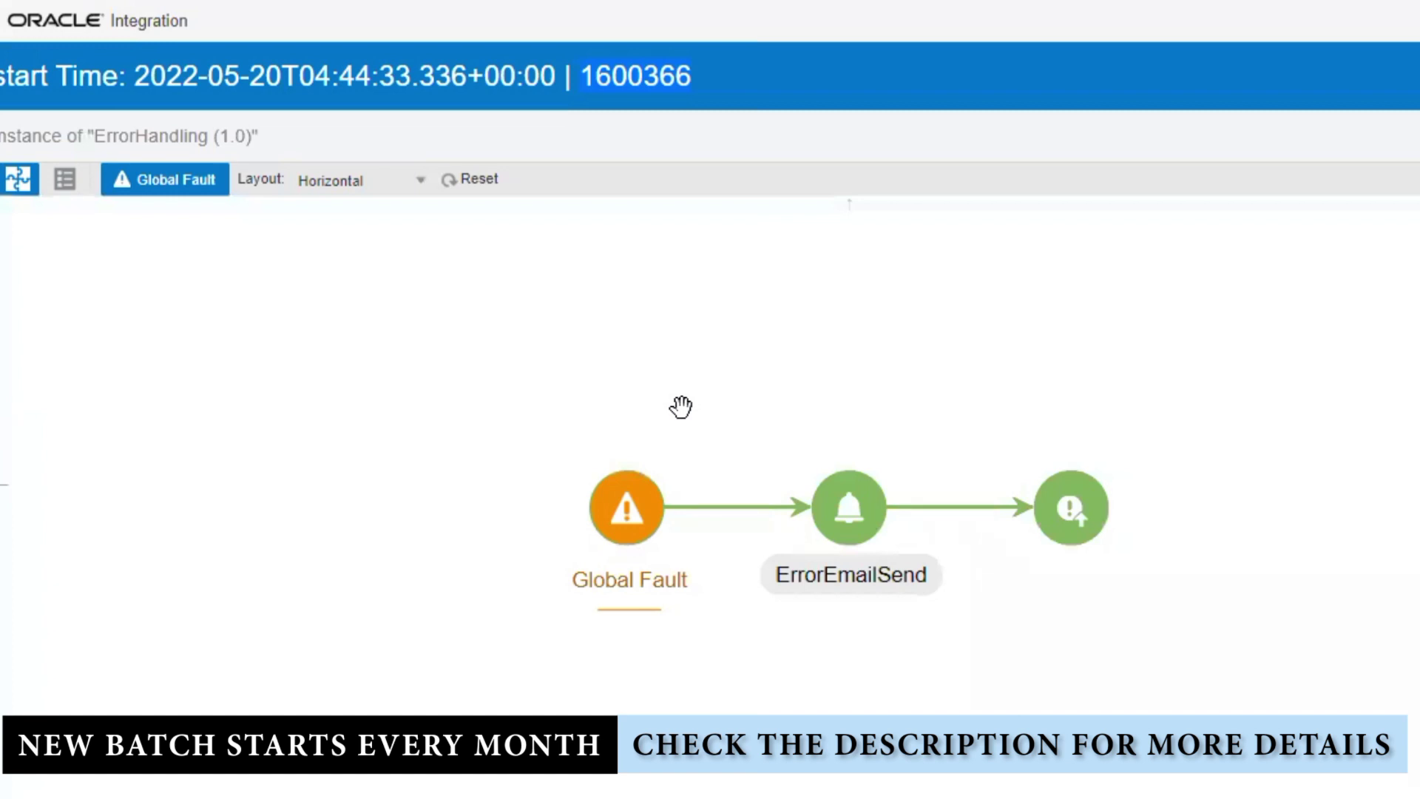
click(369, 185)
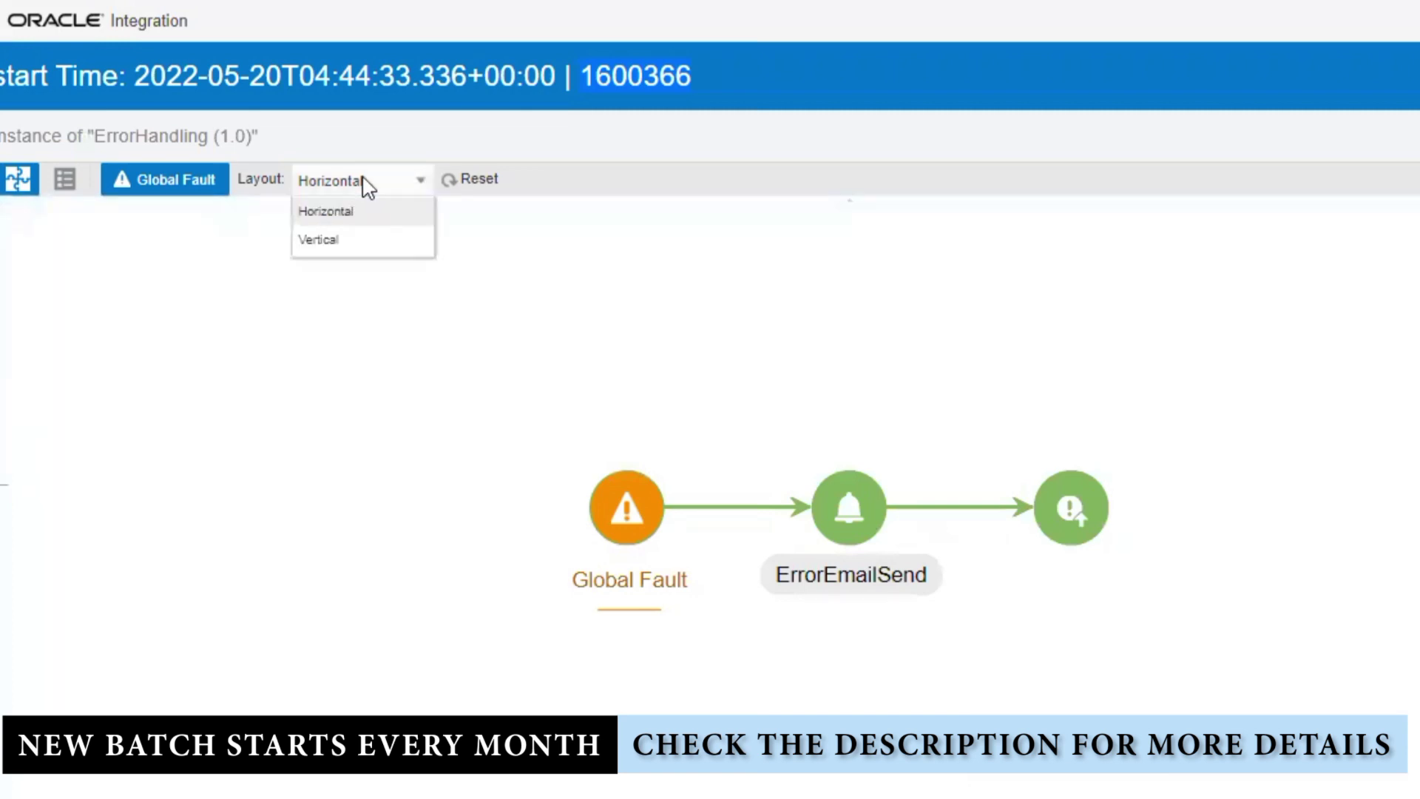
click(366, 216)
click(154, 171)
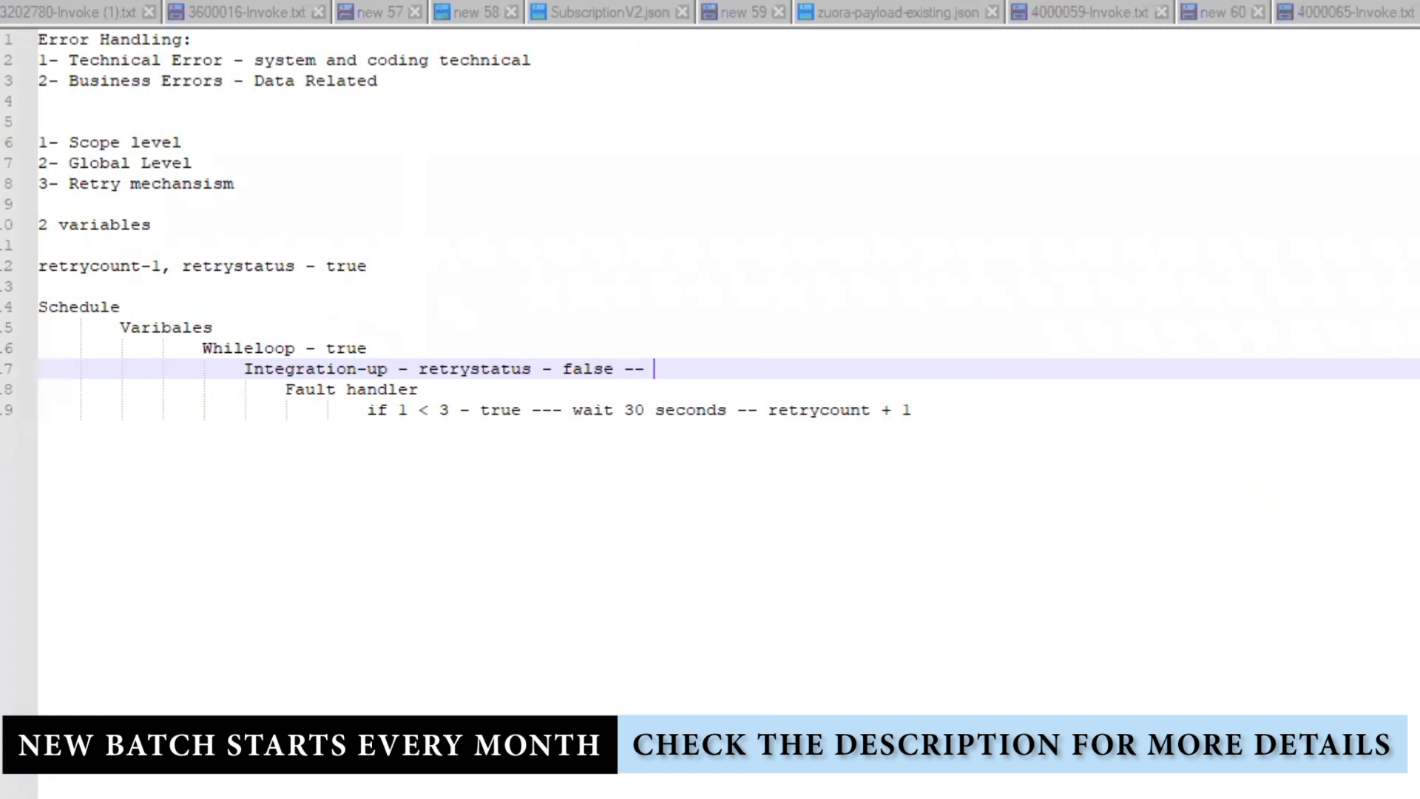
- Look through the open Notepad++ notes from new 56 back to new 52 for the course topic list
scroll(589, 11, up, 8)
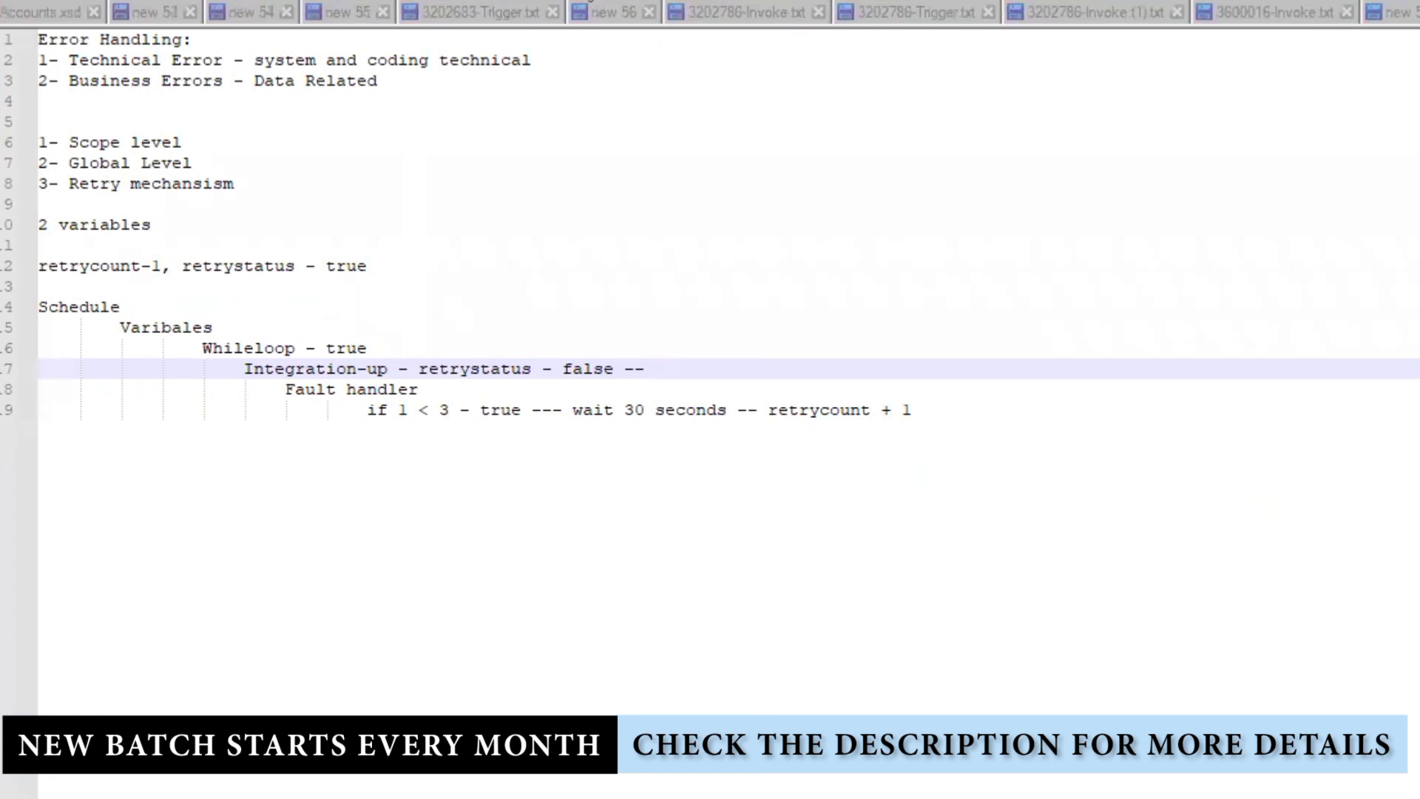
click(622, 10)
click(748, 4)
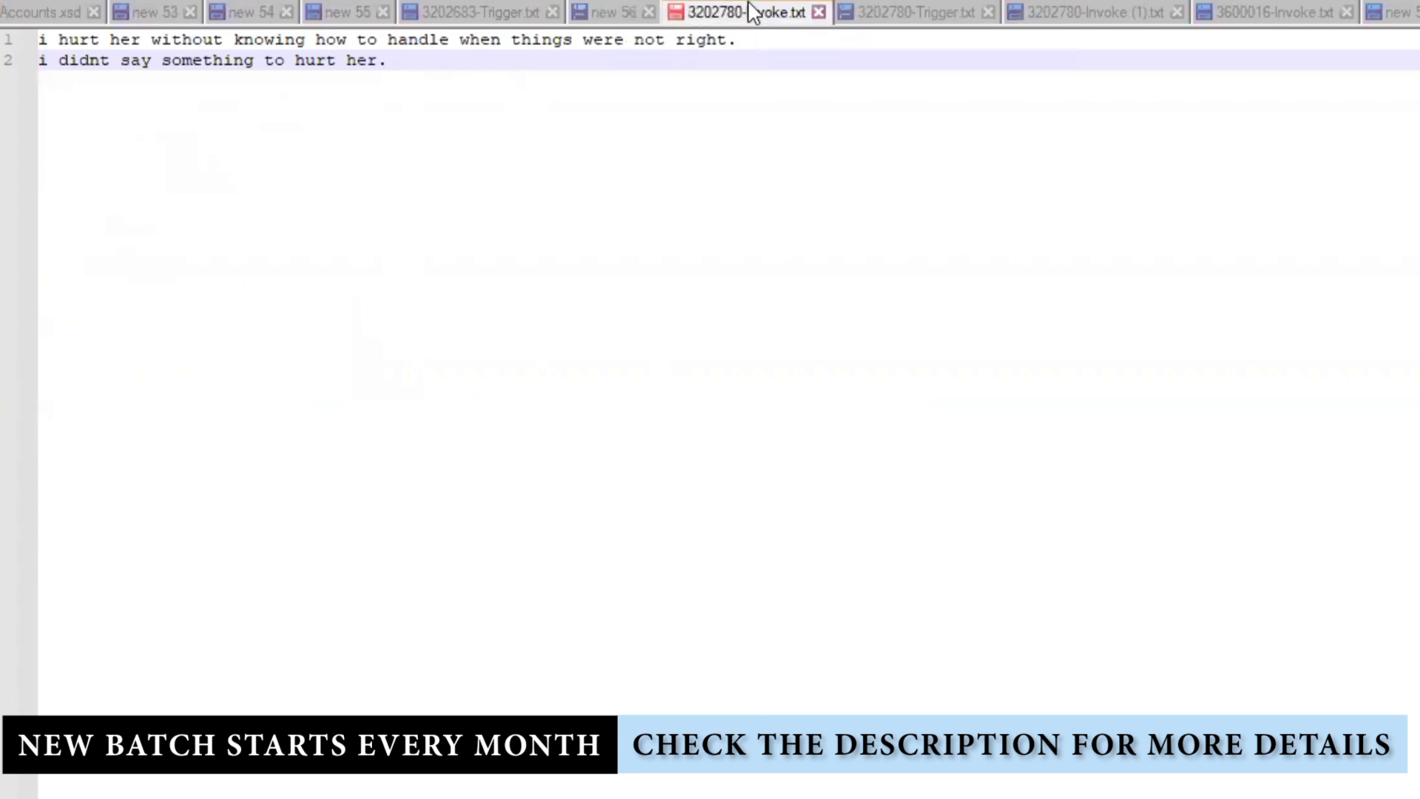
click(881, 8)
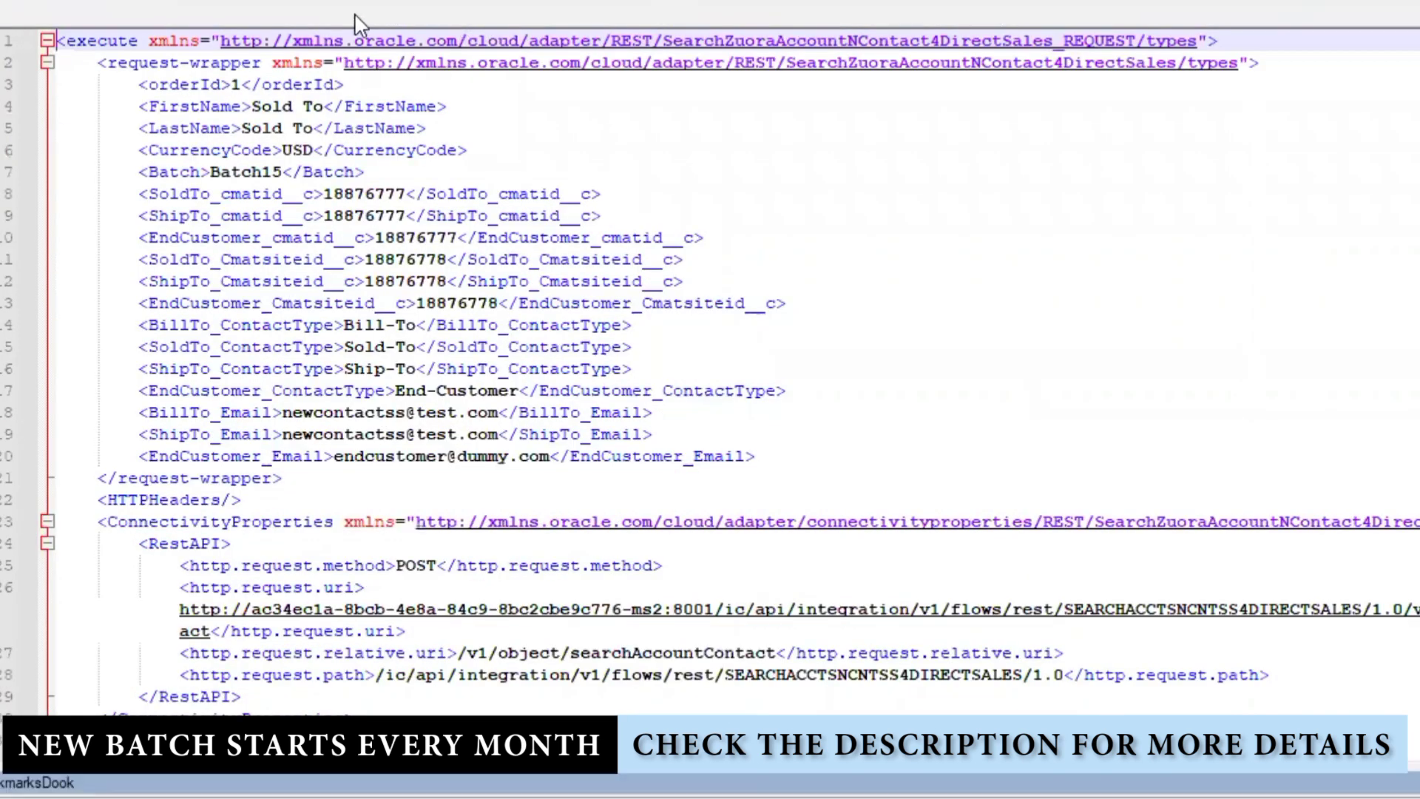
click(357, 10)
click(253, 15)
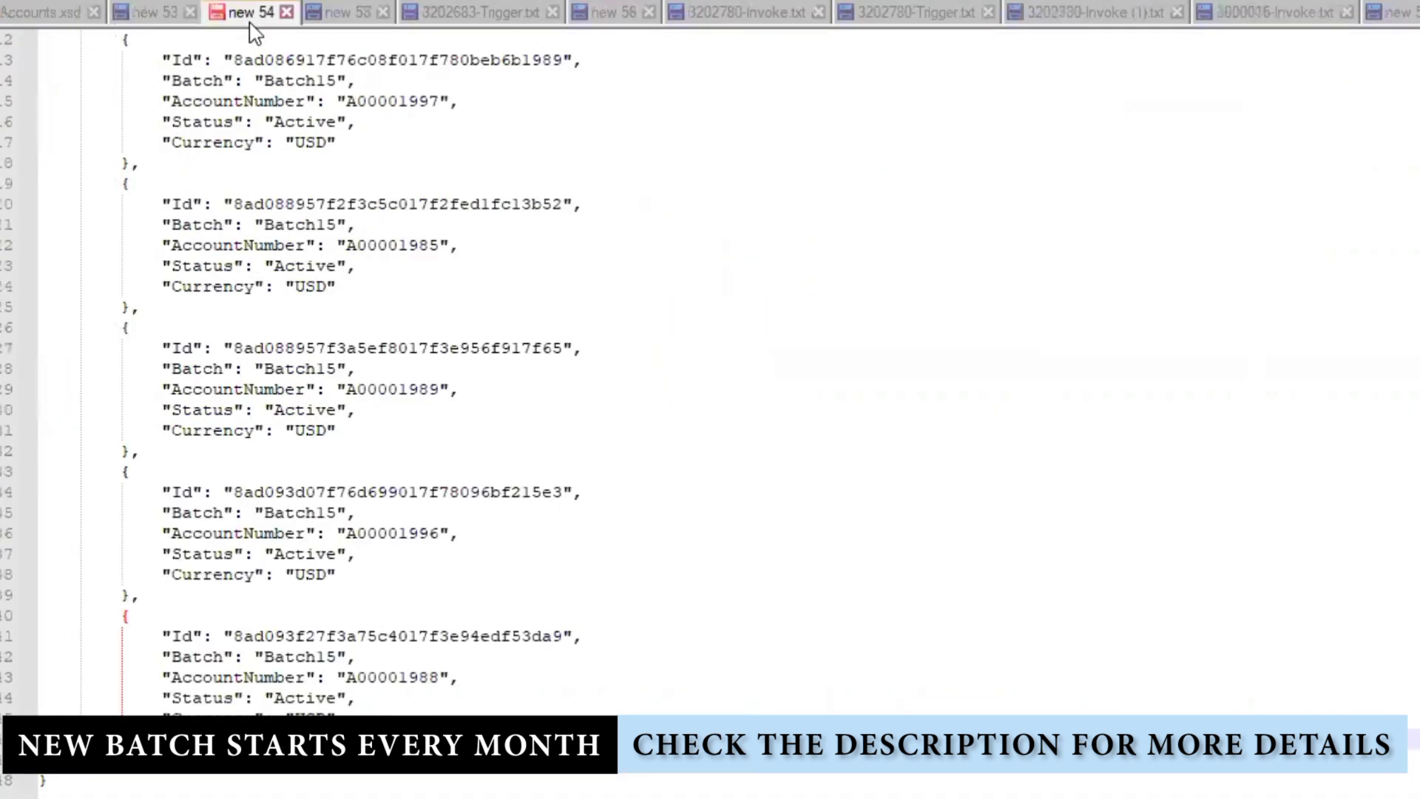
click(164, 13)
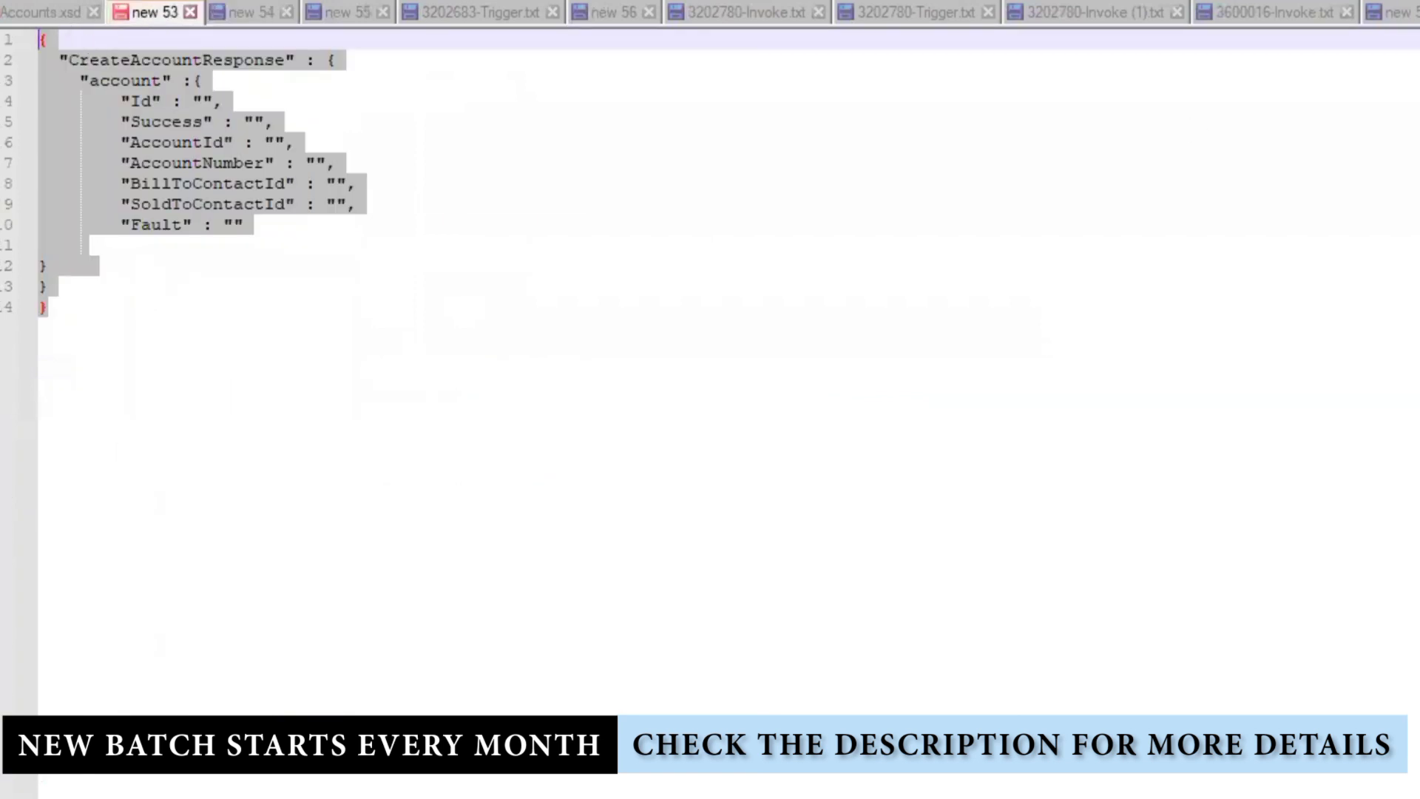
scroll(710, 12, left, 5)
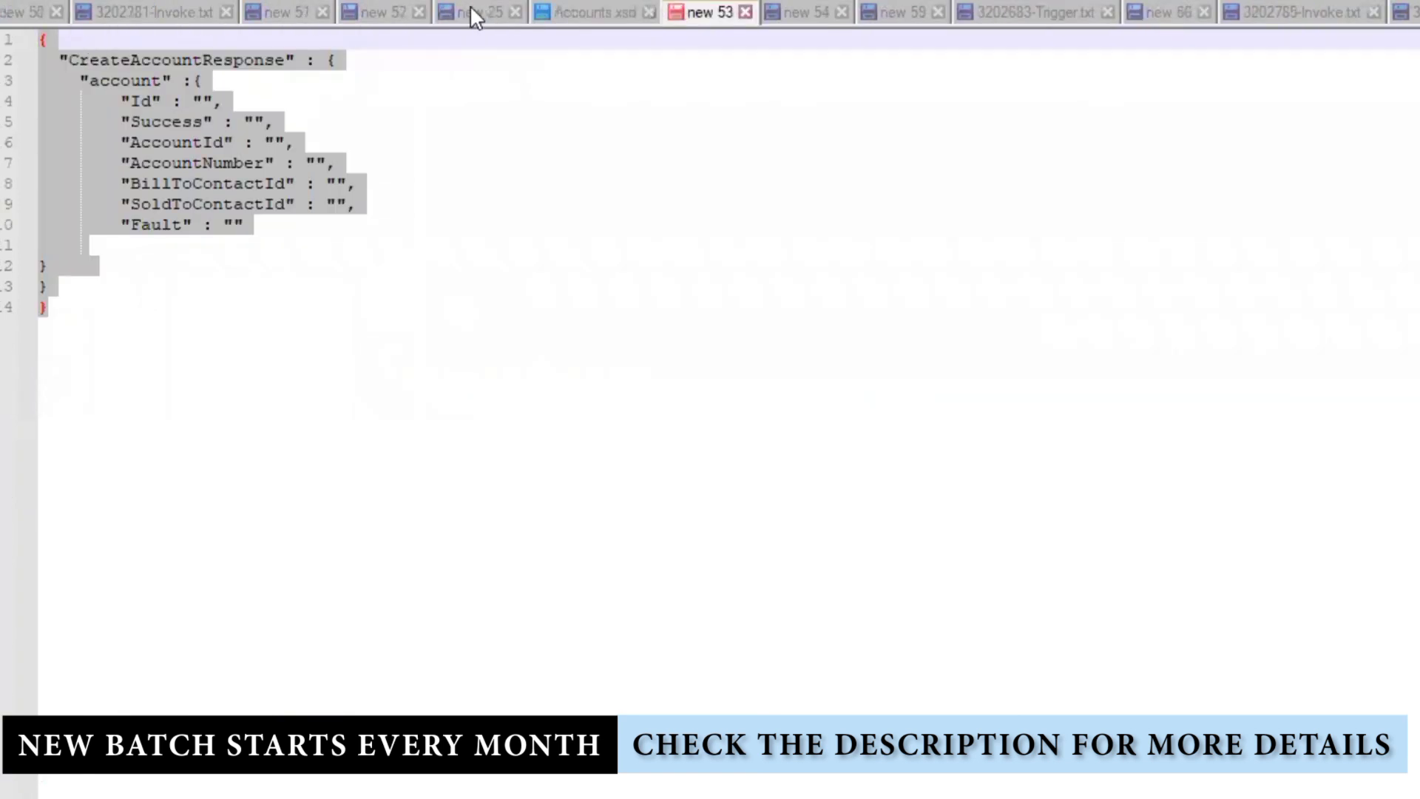
click(477, 13)
click(374, 13)
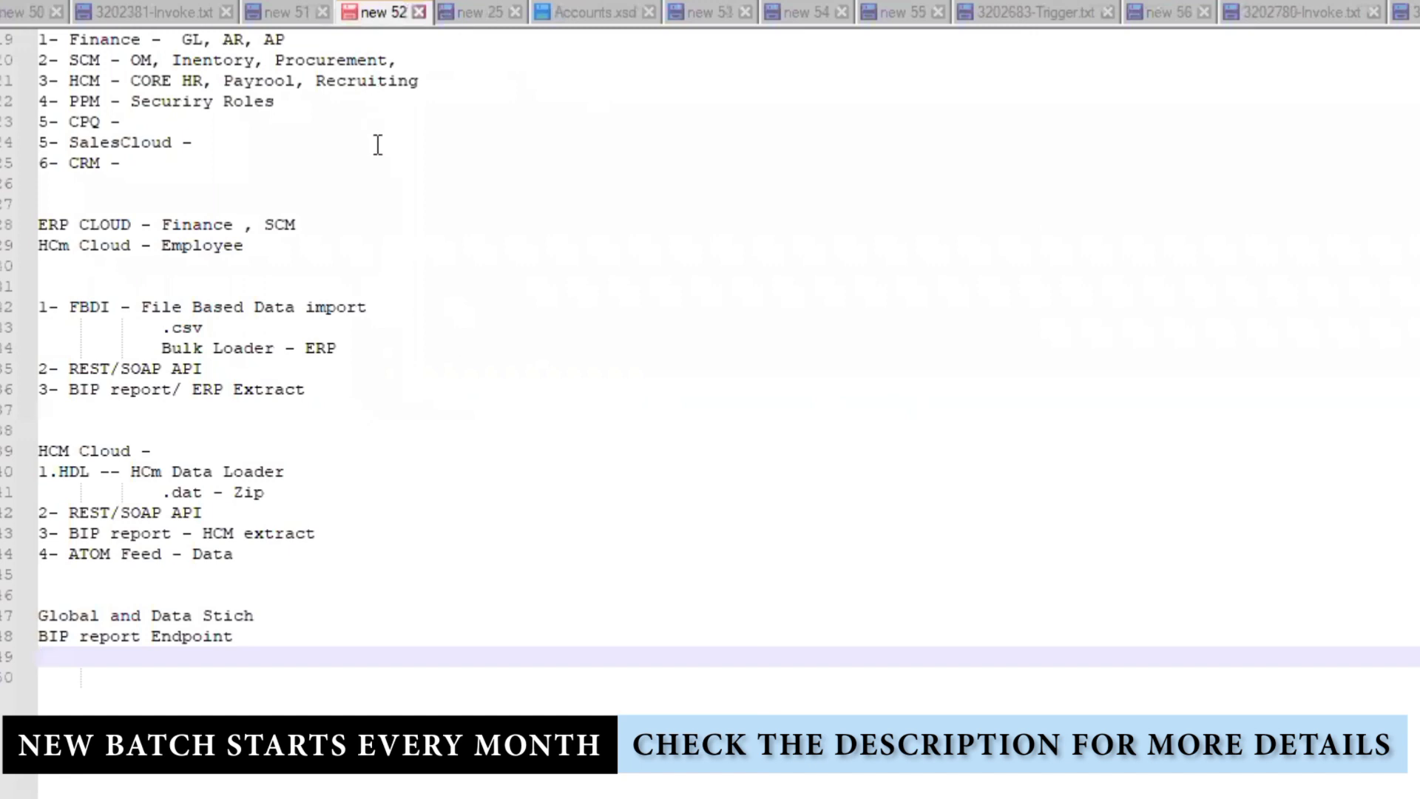
scroll(384, 177, up, 20)
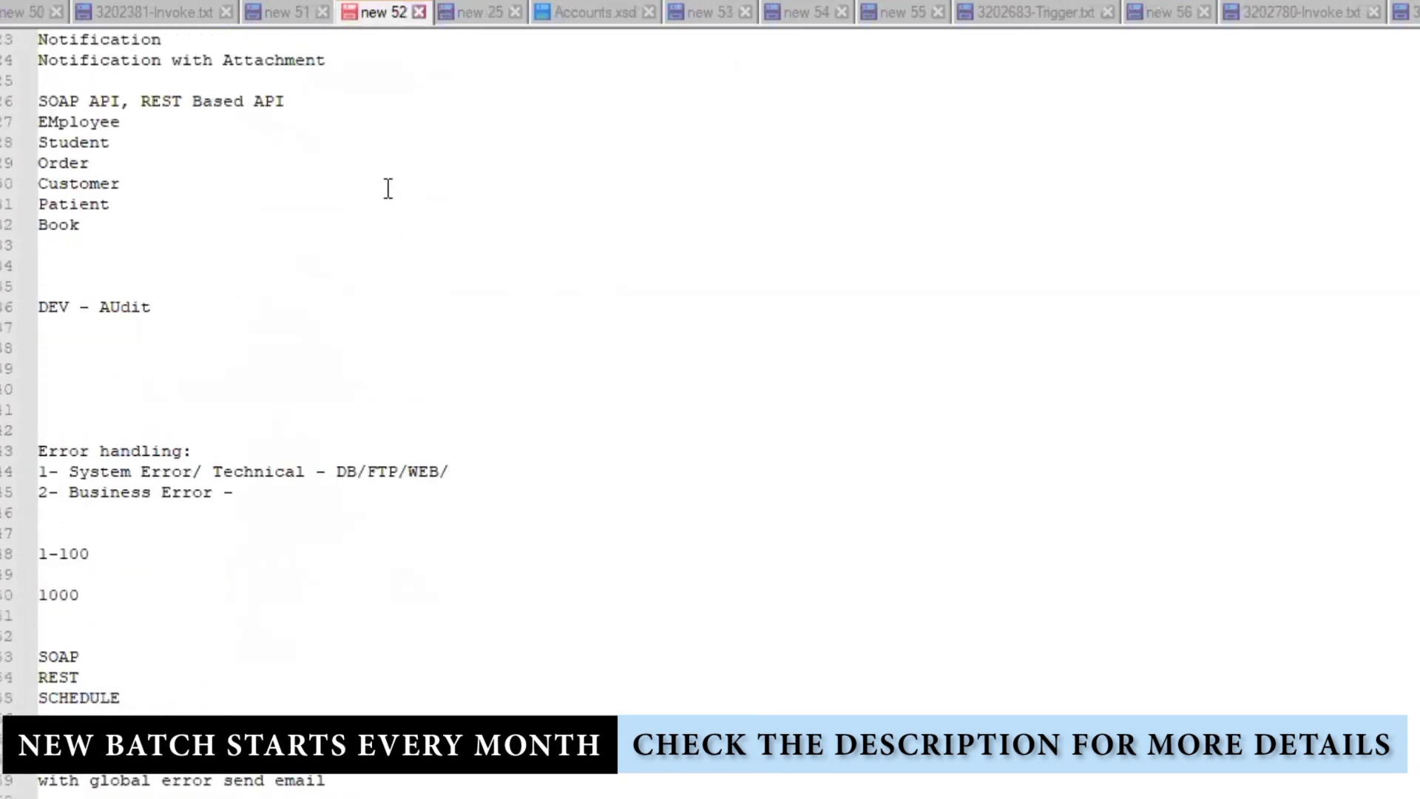
scroll(388, 189, up, 3)
- Continue the search for the topic list in new 51, 3202381-Invoke.txt, new 50, new 49 and new 48
click(279, 12)
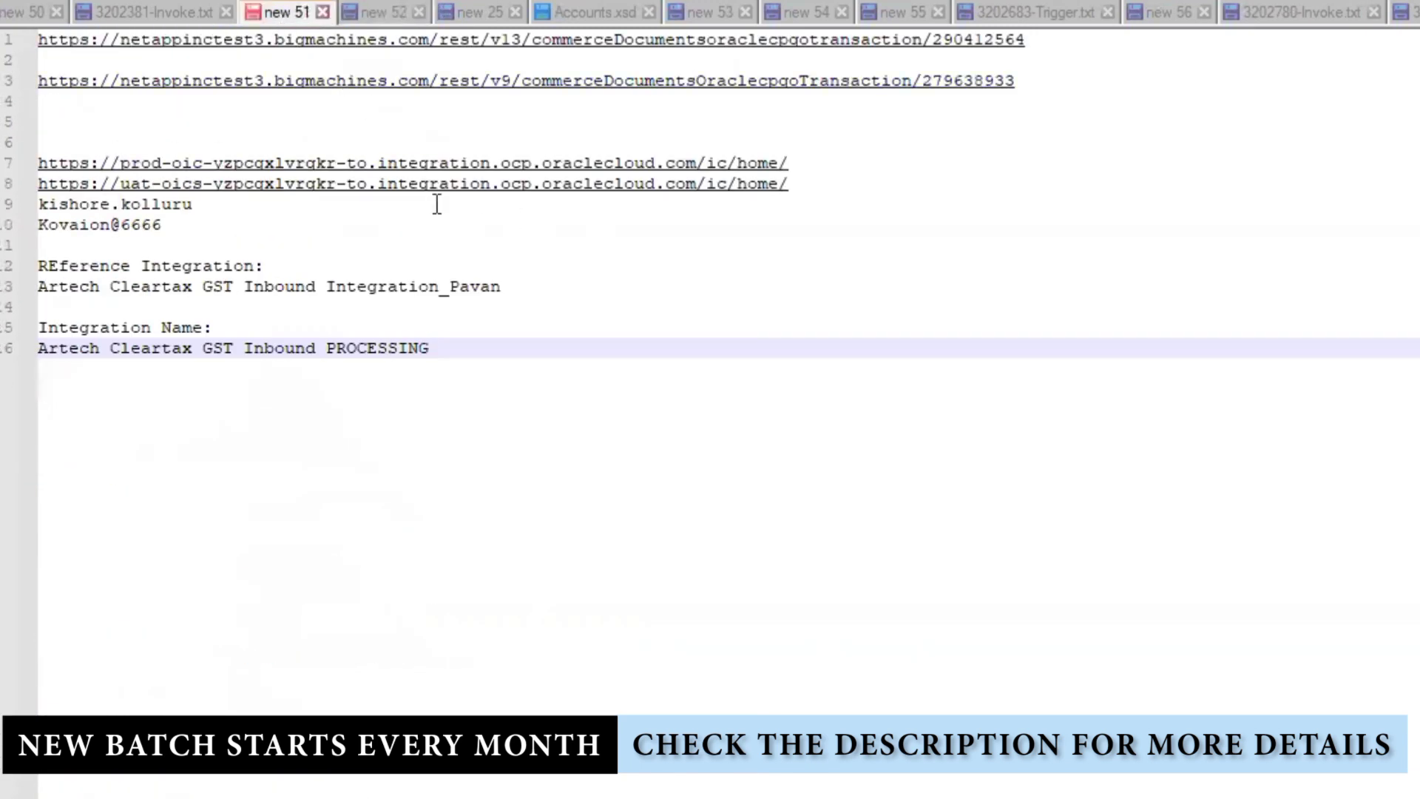
click(161, 12)
click(29, 11)
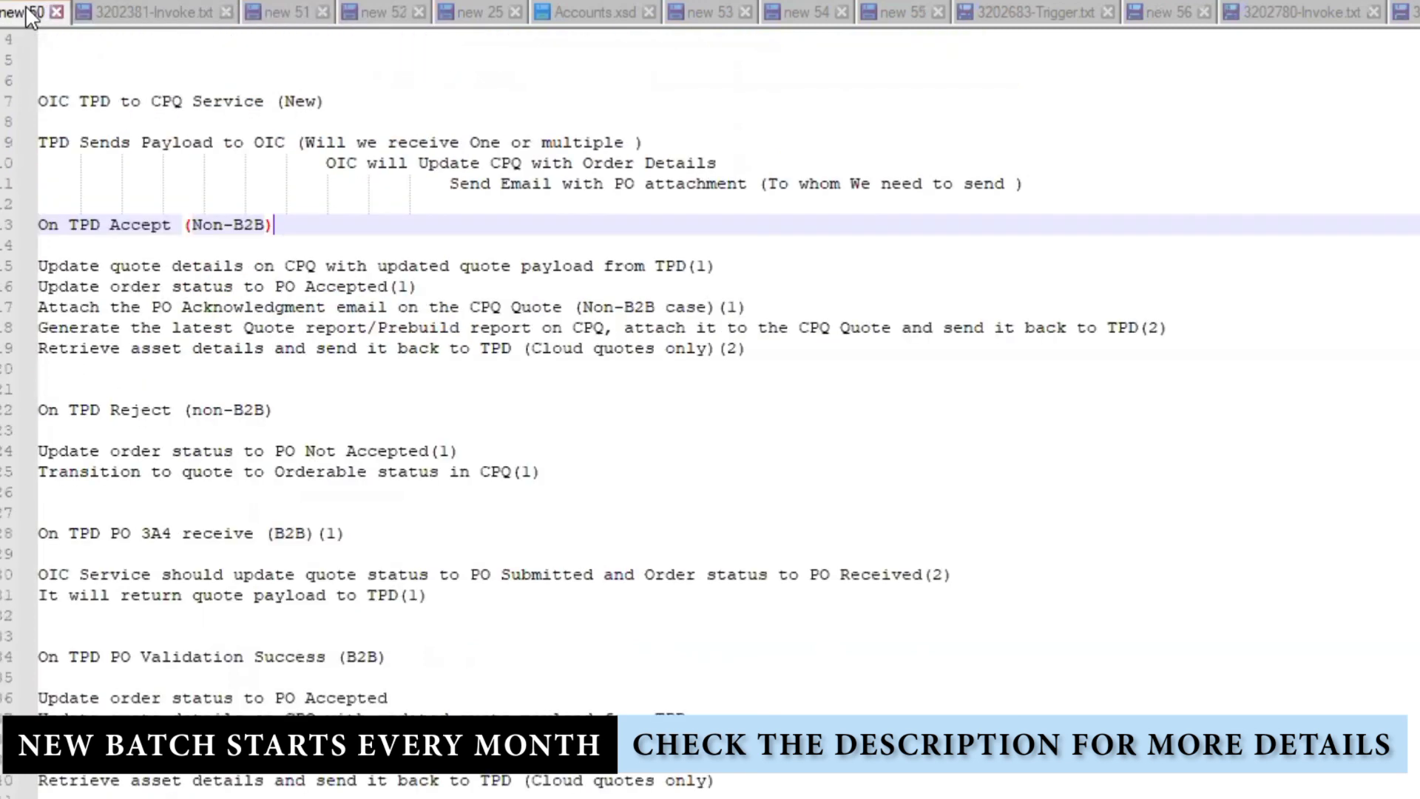
scroll(478, 247, up, 1)
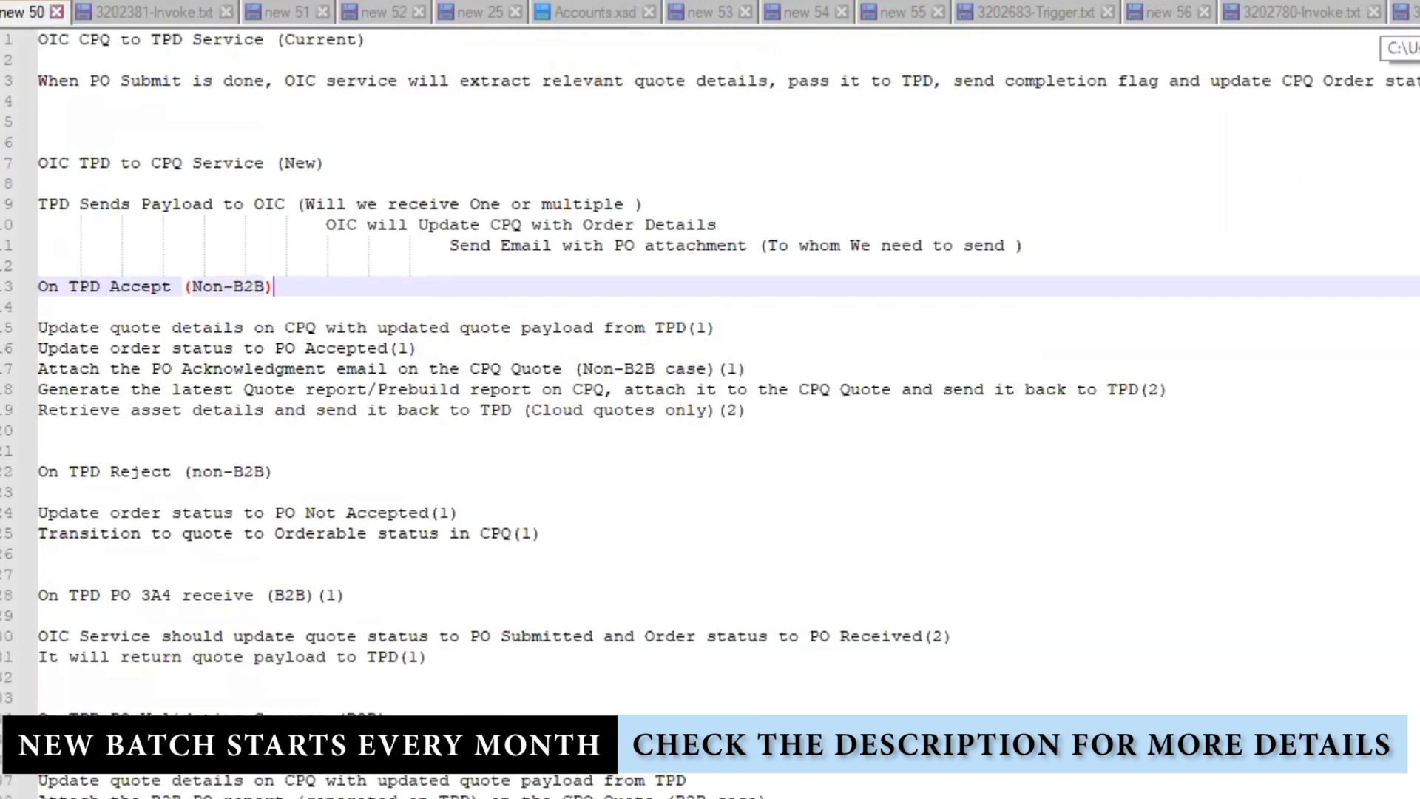
scroll(141, 11, up, 4)
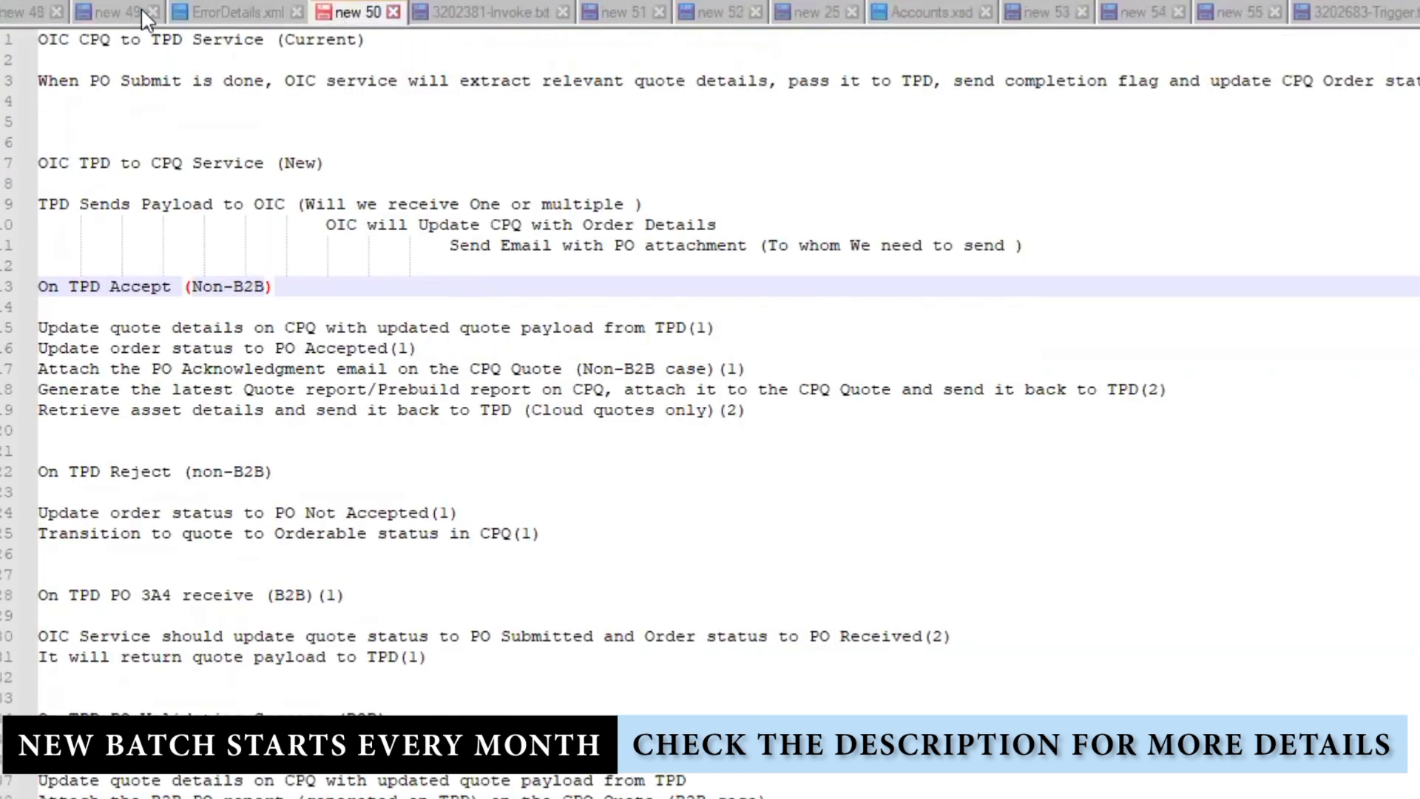
click(119, 14)
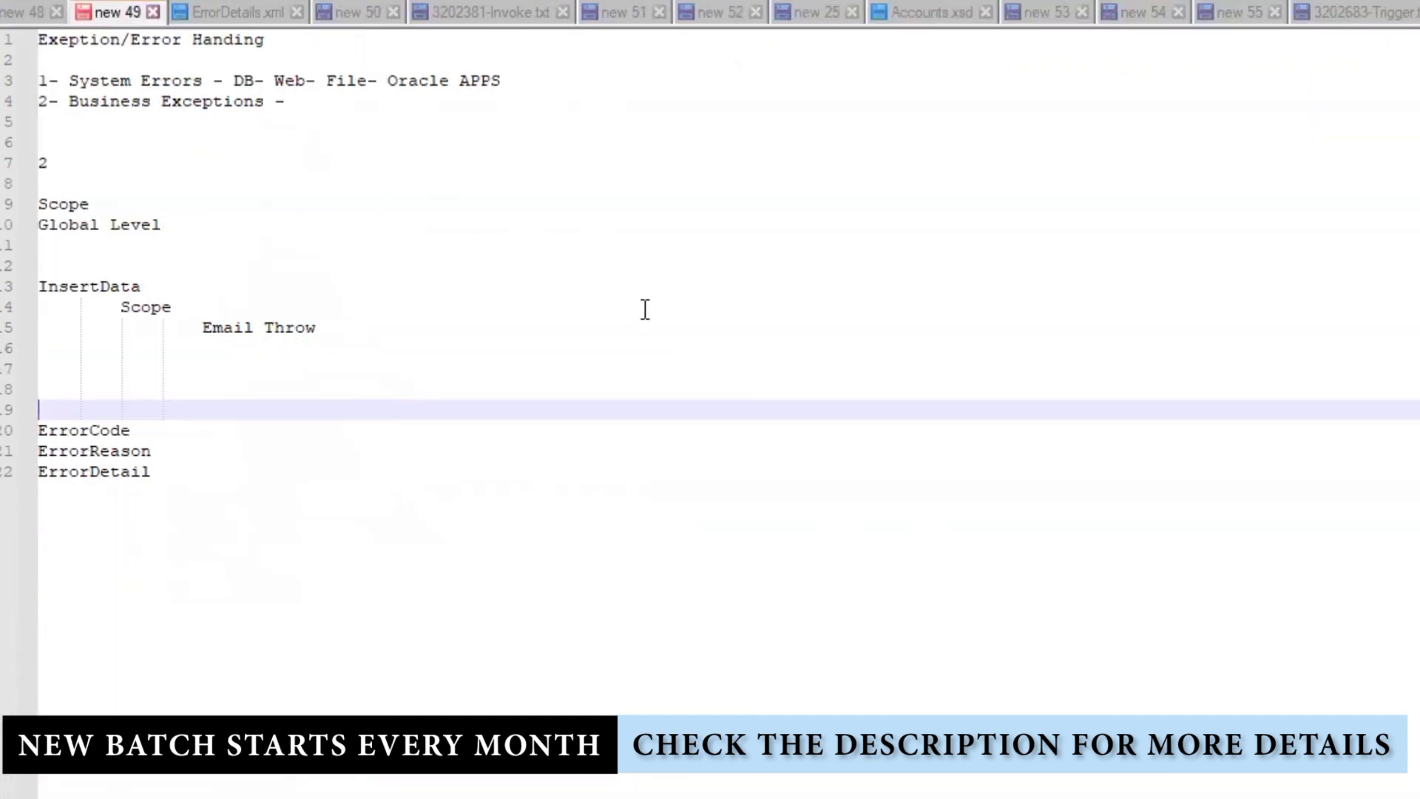
click(18, 14)
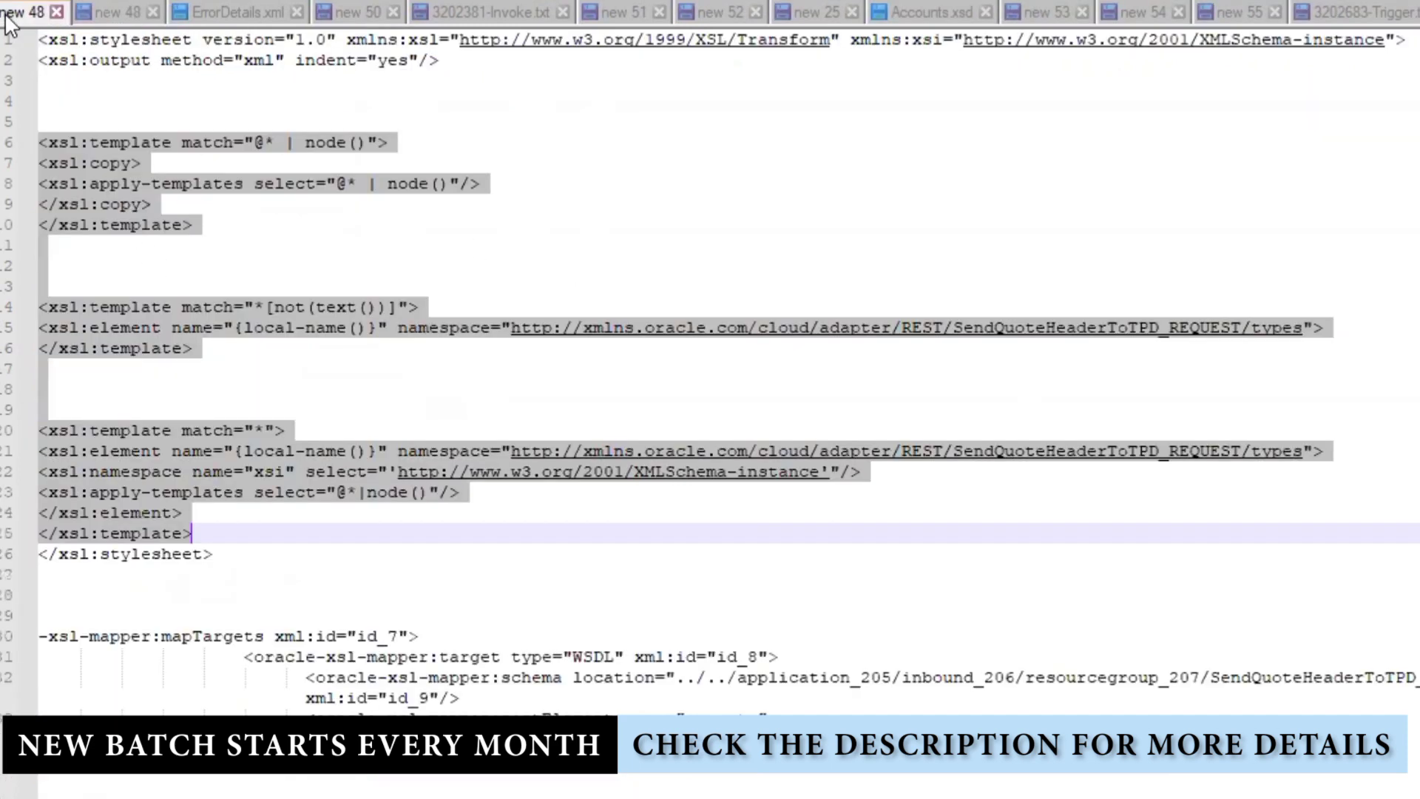
scroll(728, 373, down, 2)
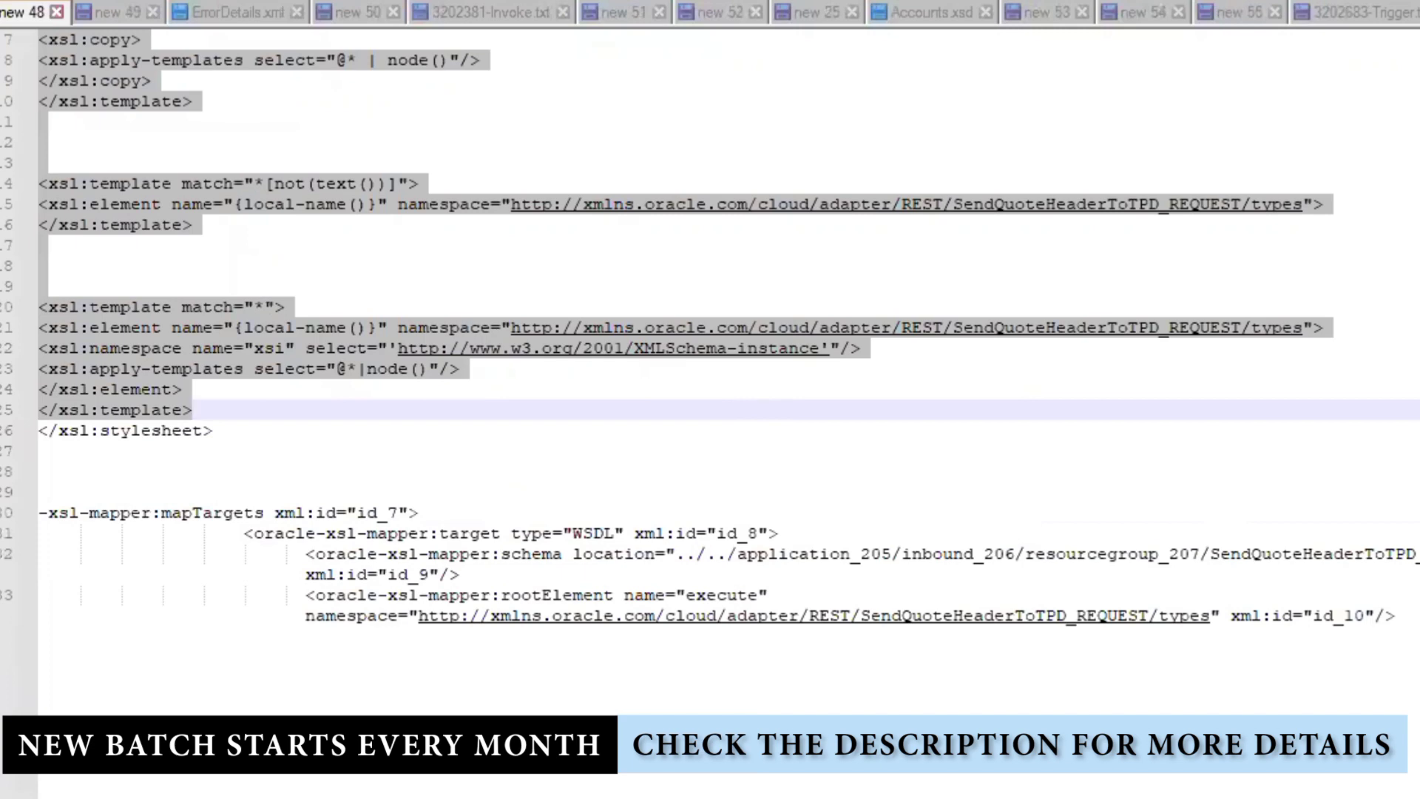
scroll(489, 23, up, 5)
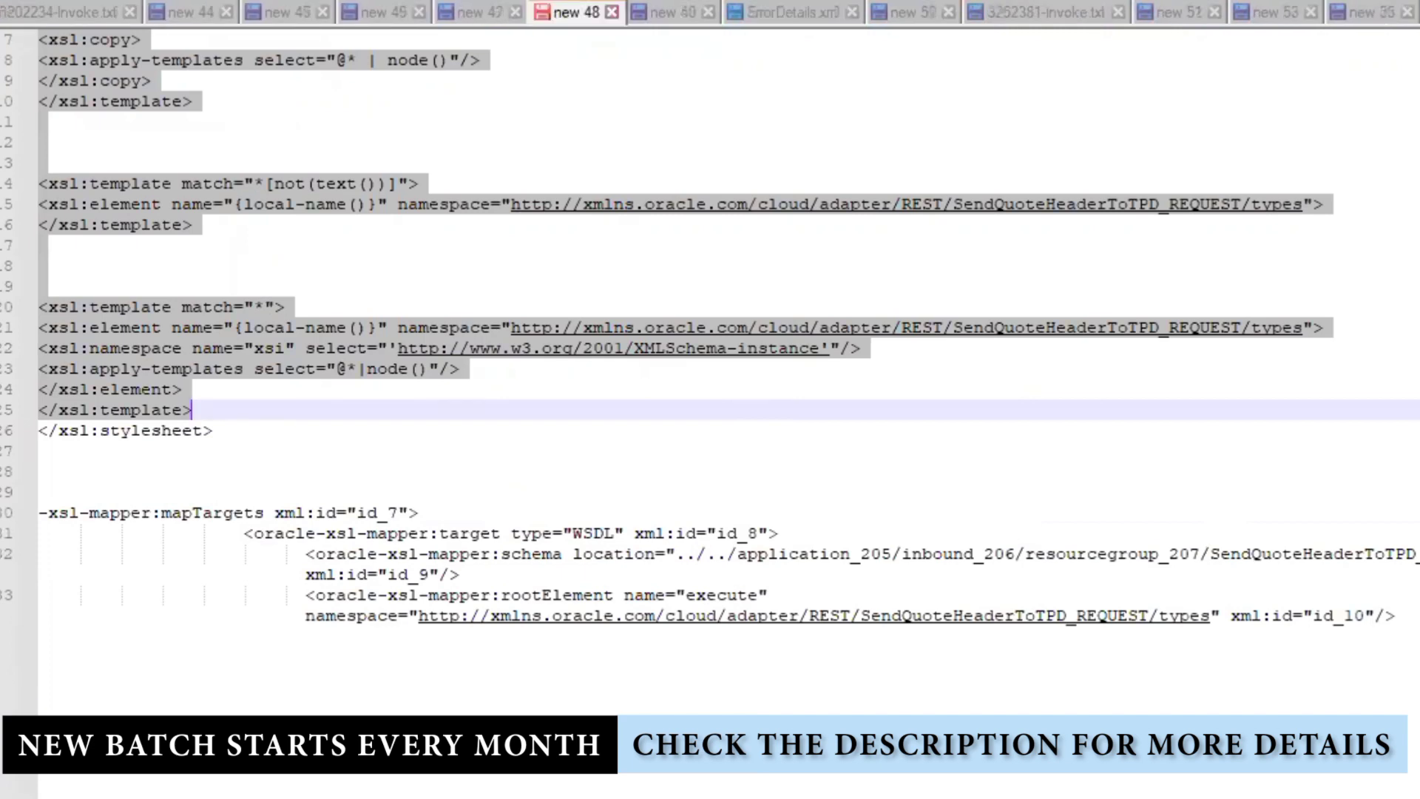
- Check the older notes new 47, new 46, new 45 and new 44 for the topic list
click(470, 13)
scroll(399, 163, up, 7)
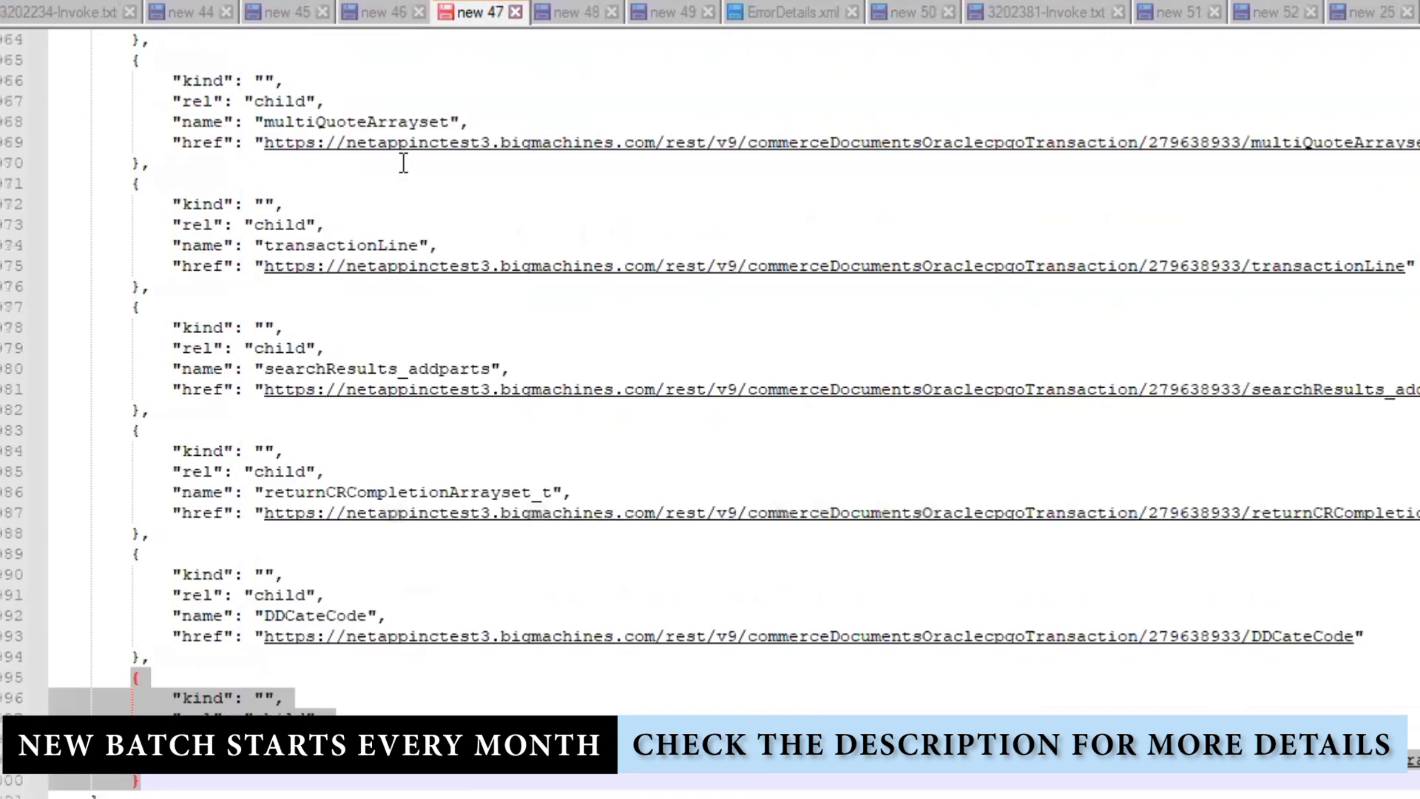
click(392, 15)
scroll(365, 247, up, 5)
click(287, 13)
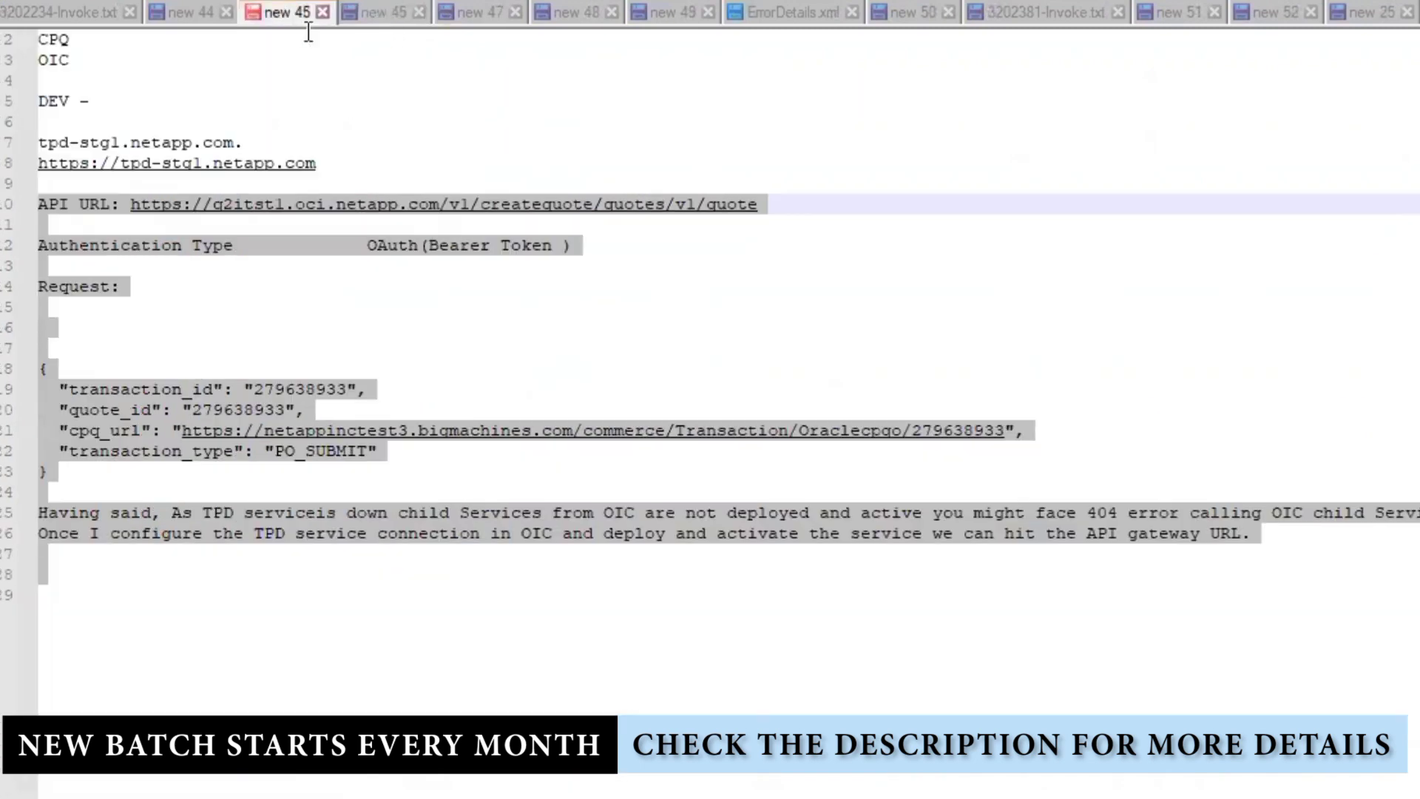
click(209, 15)
click(477, 15)
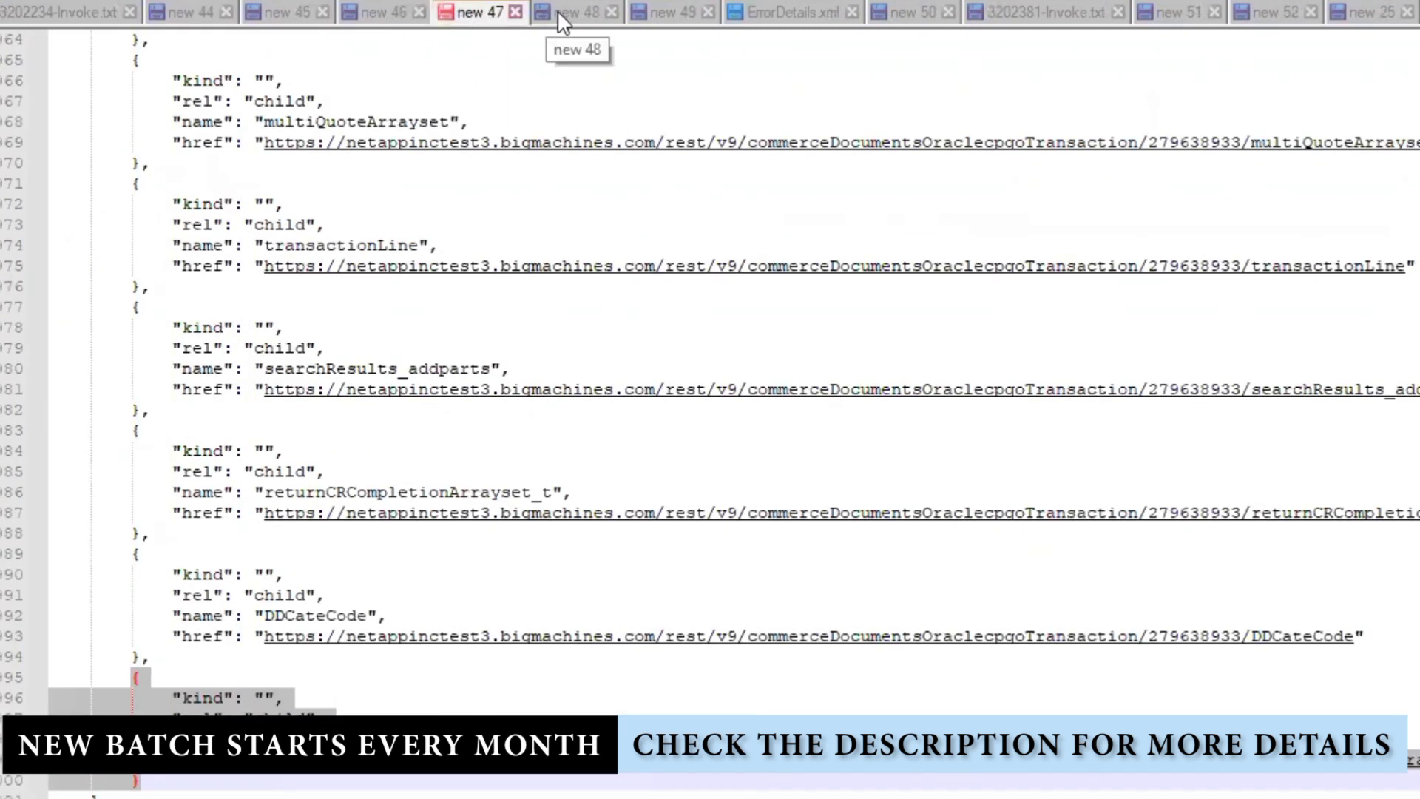
- Go forward through the notes from new 48 to new 52, and show the topic list at the start of new 52
click(565, 12)
scroll(862, 281, up, 2)
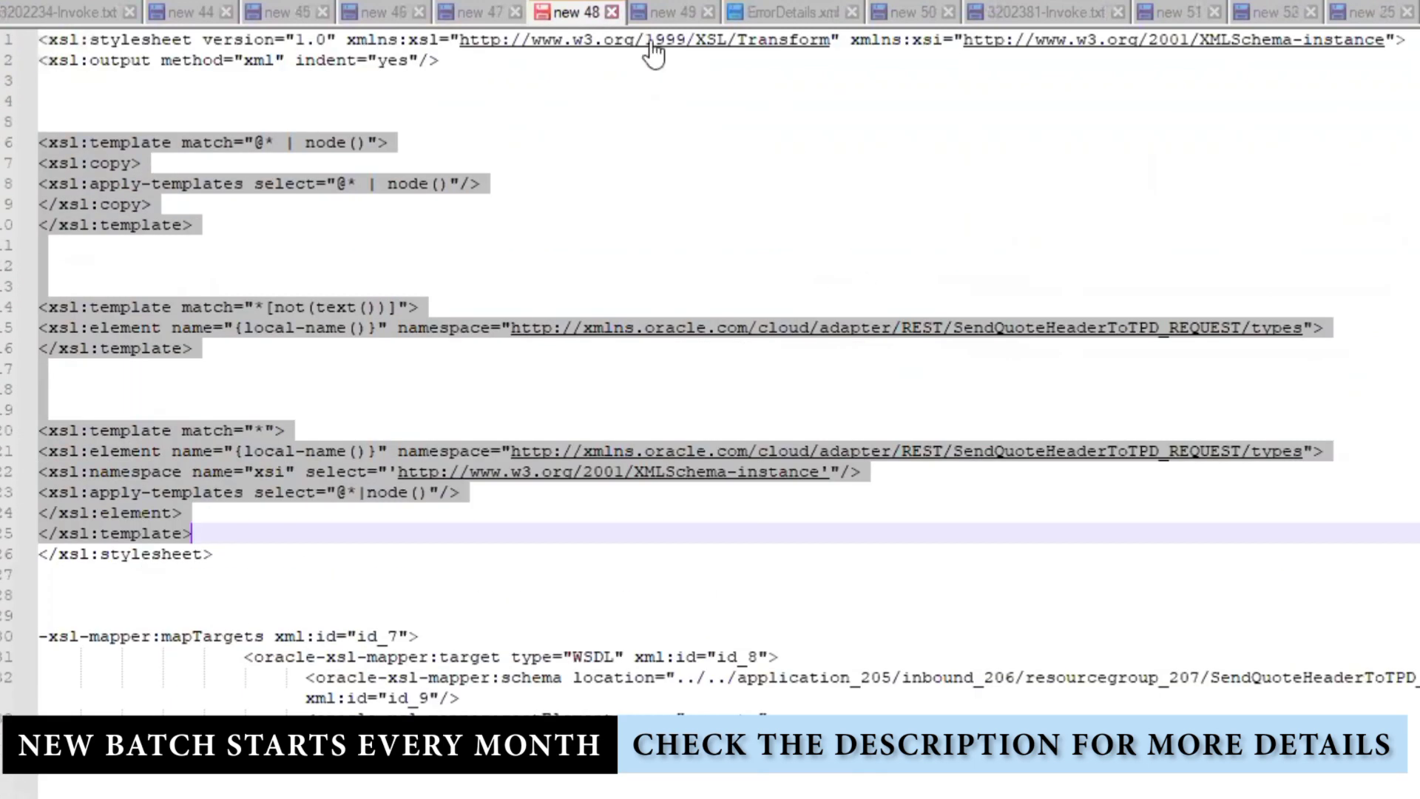
key(ctrl+Tab)
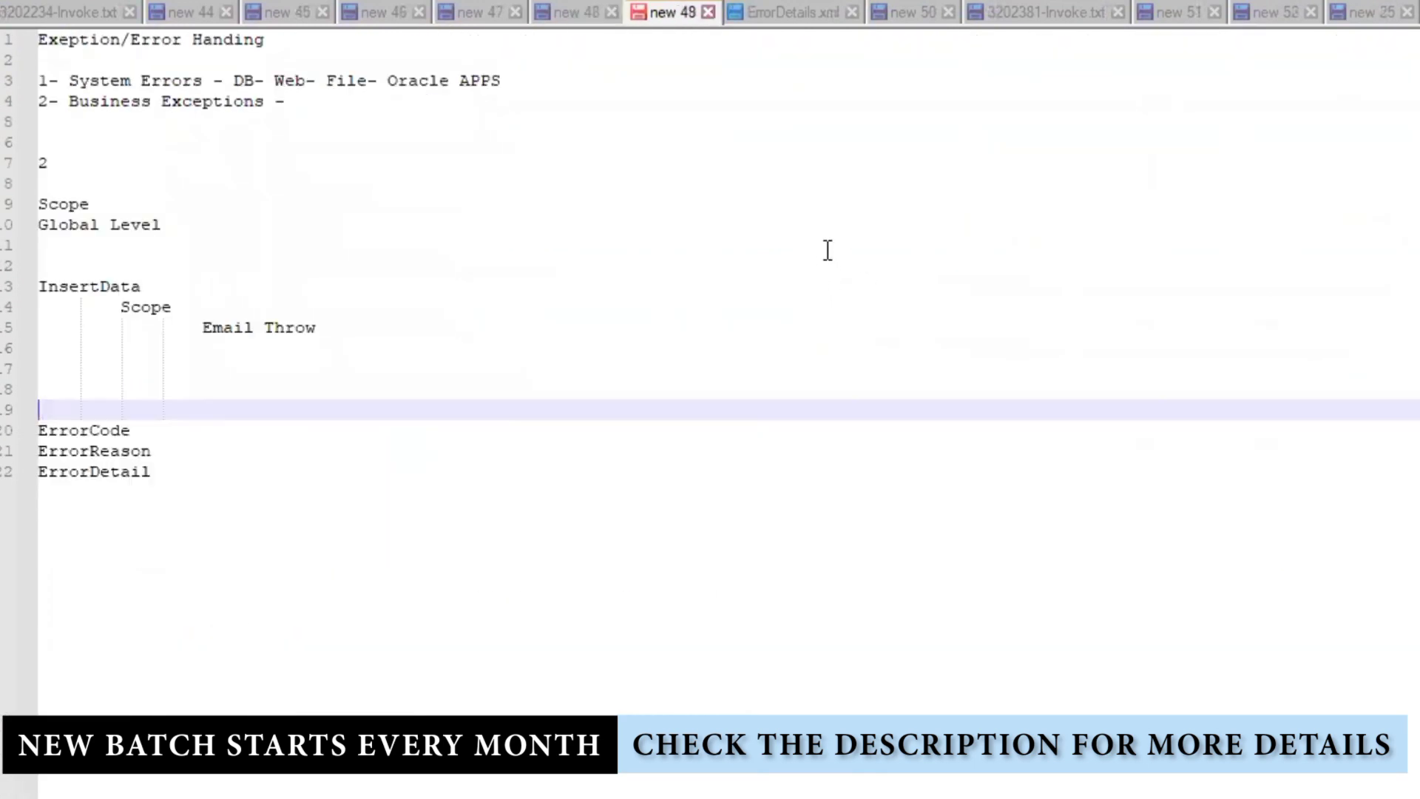
click(769, 20)
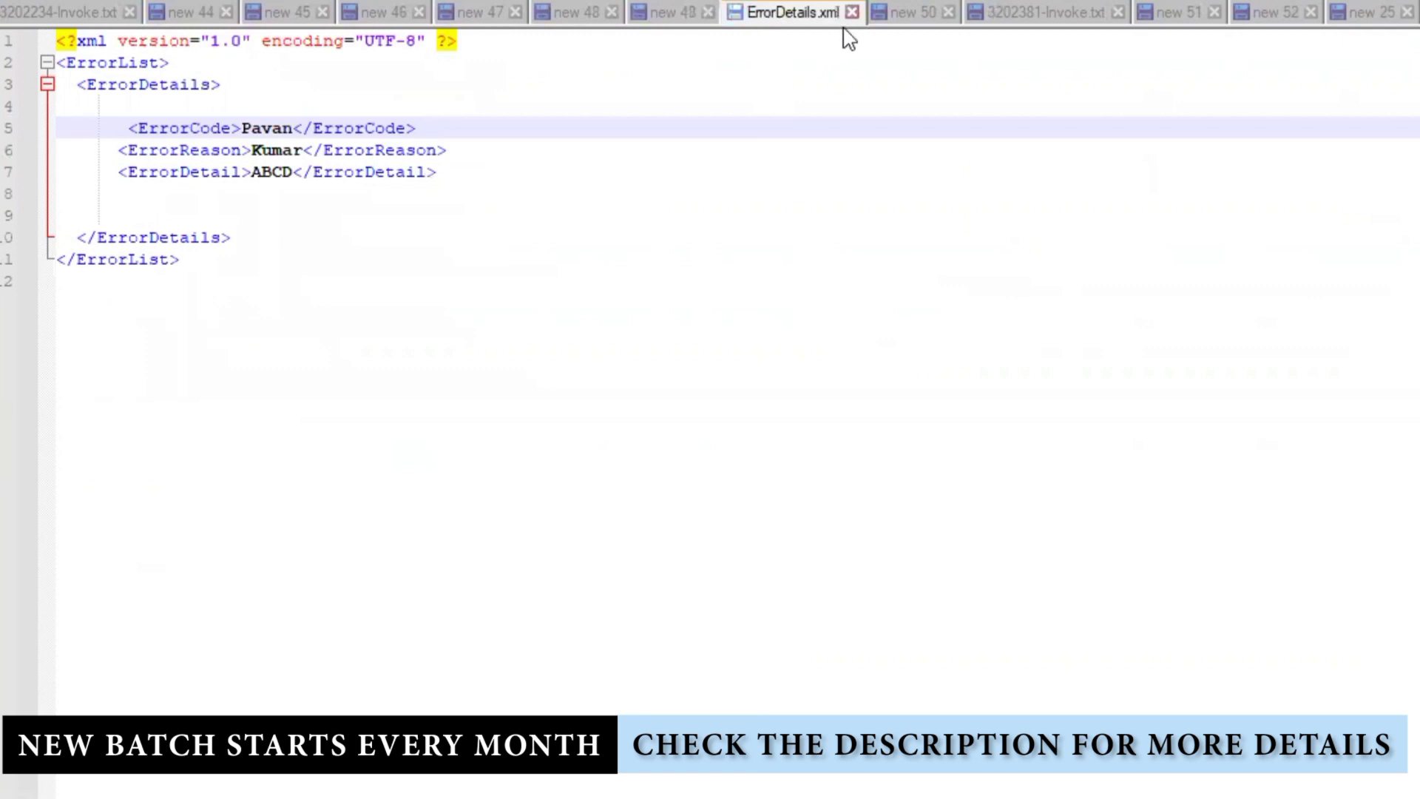
click(912, 30)
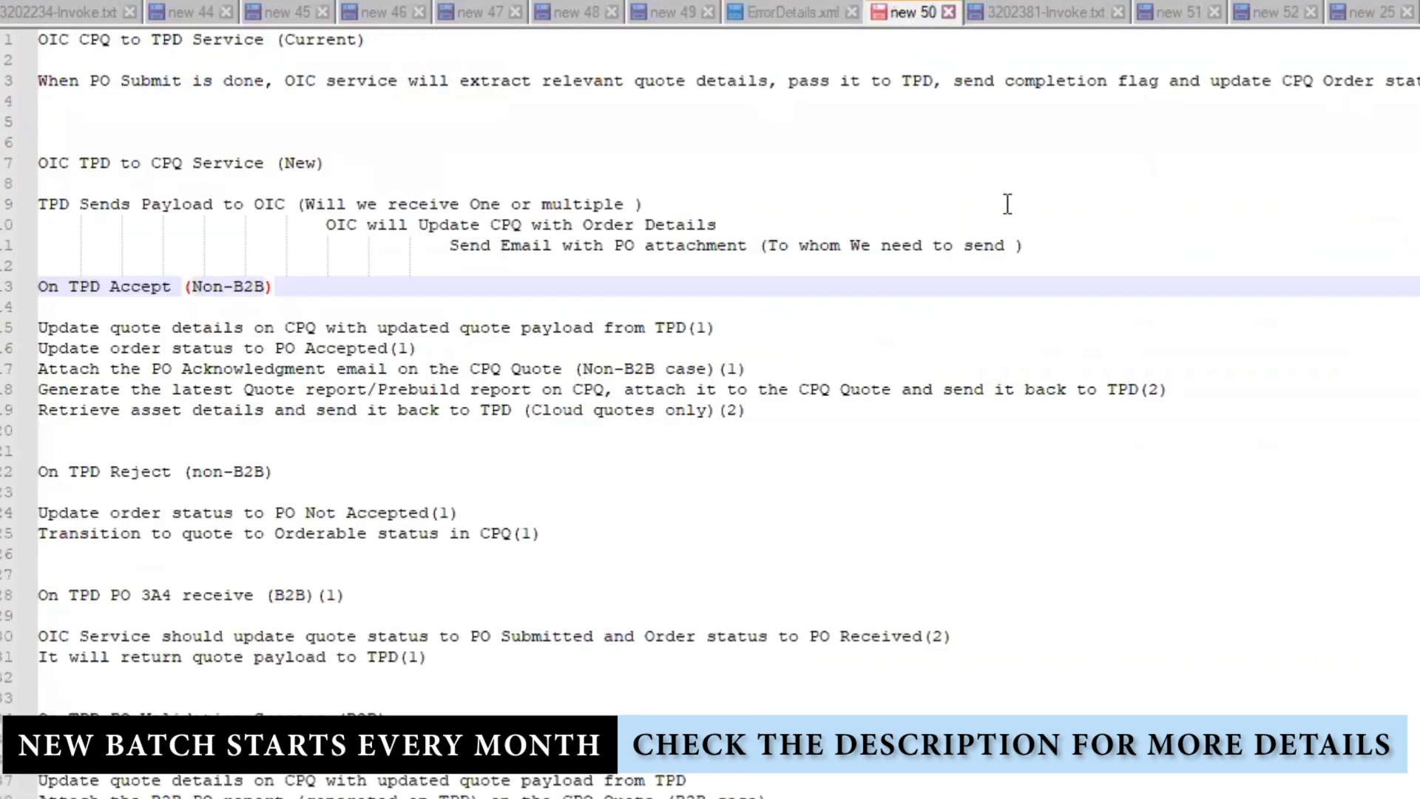
key(ctrl+Tab)
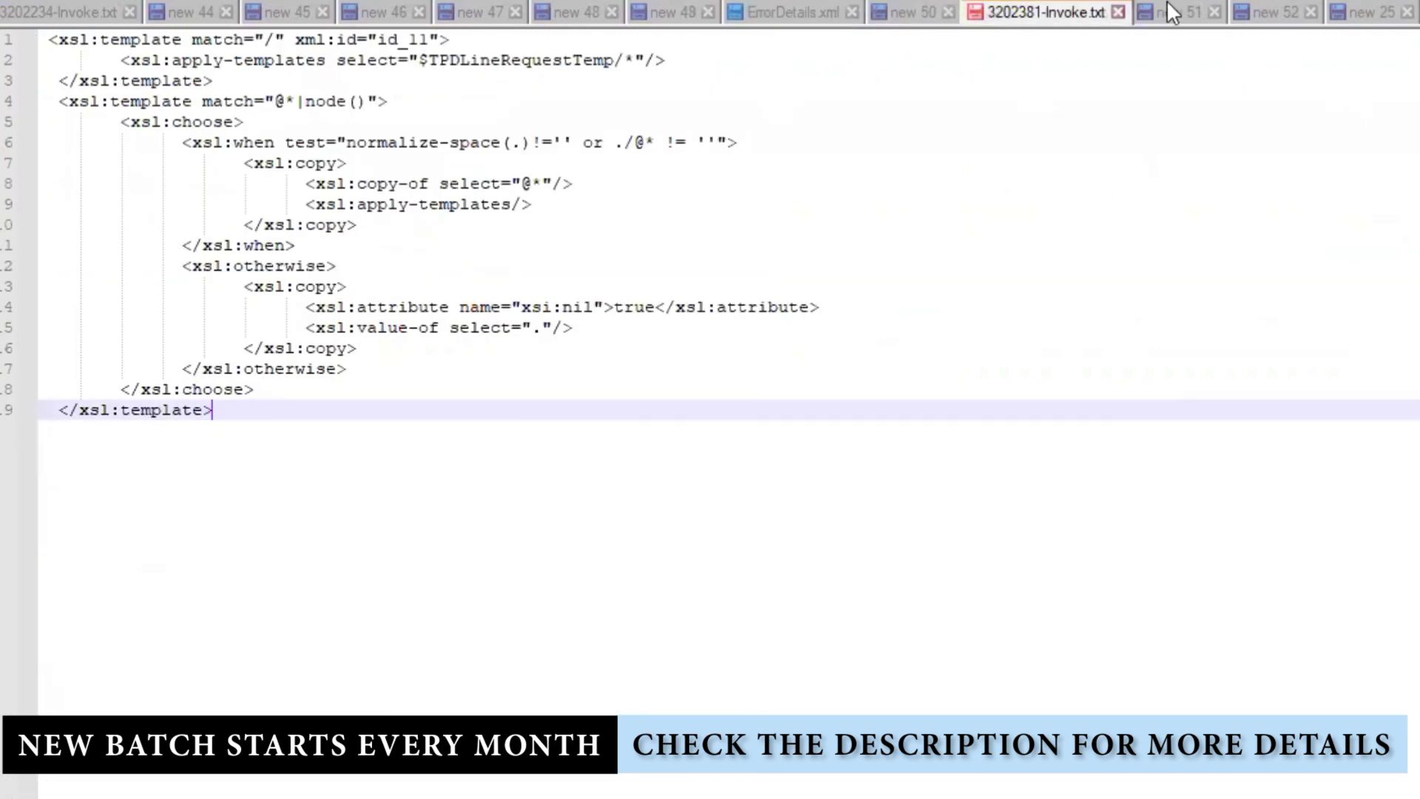
click(1180, 19)
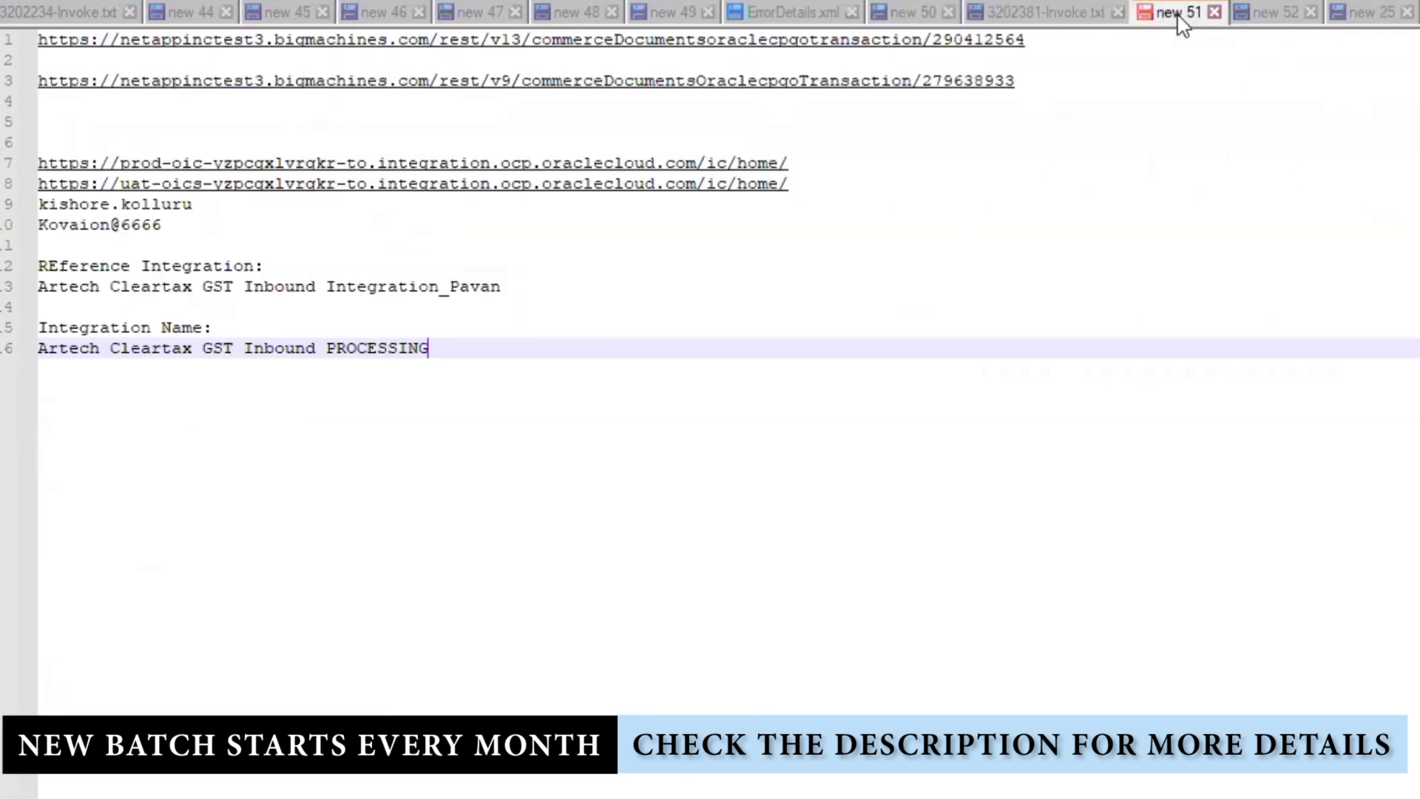
click(1271, 17)
scroll(1117, 251, up, 5)
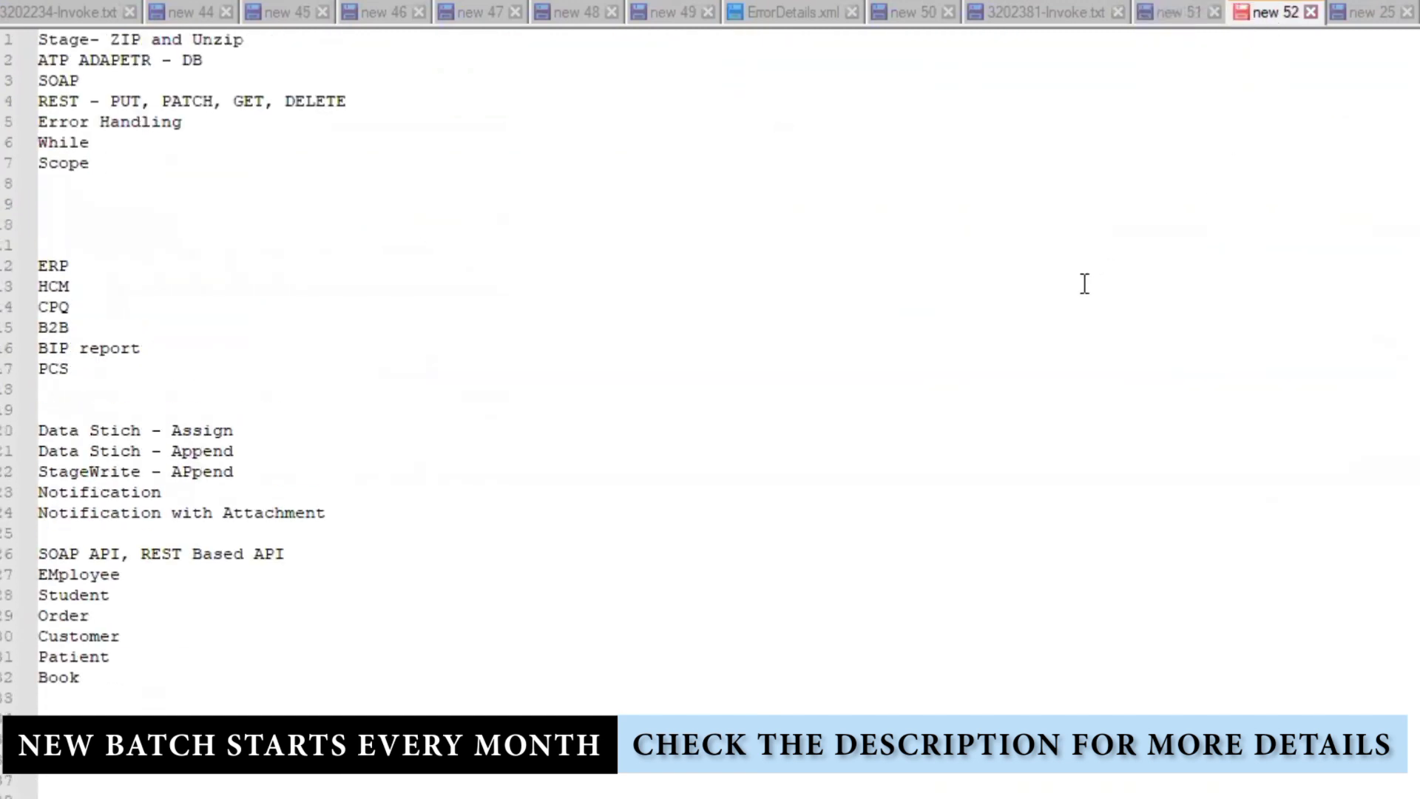
- Delete the covered topics Error Handling, While and Scope from the topic list in new 52
double_click(63, 60)
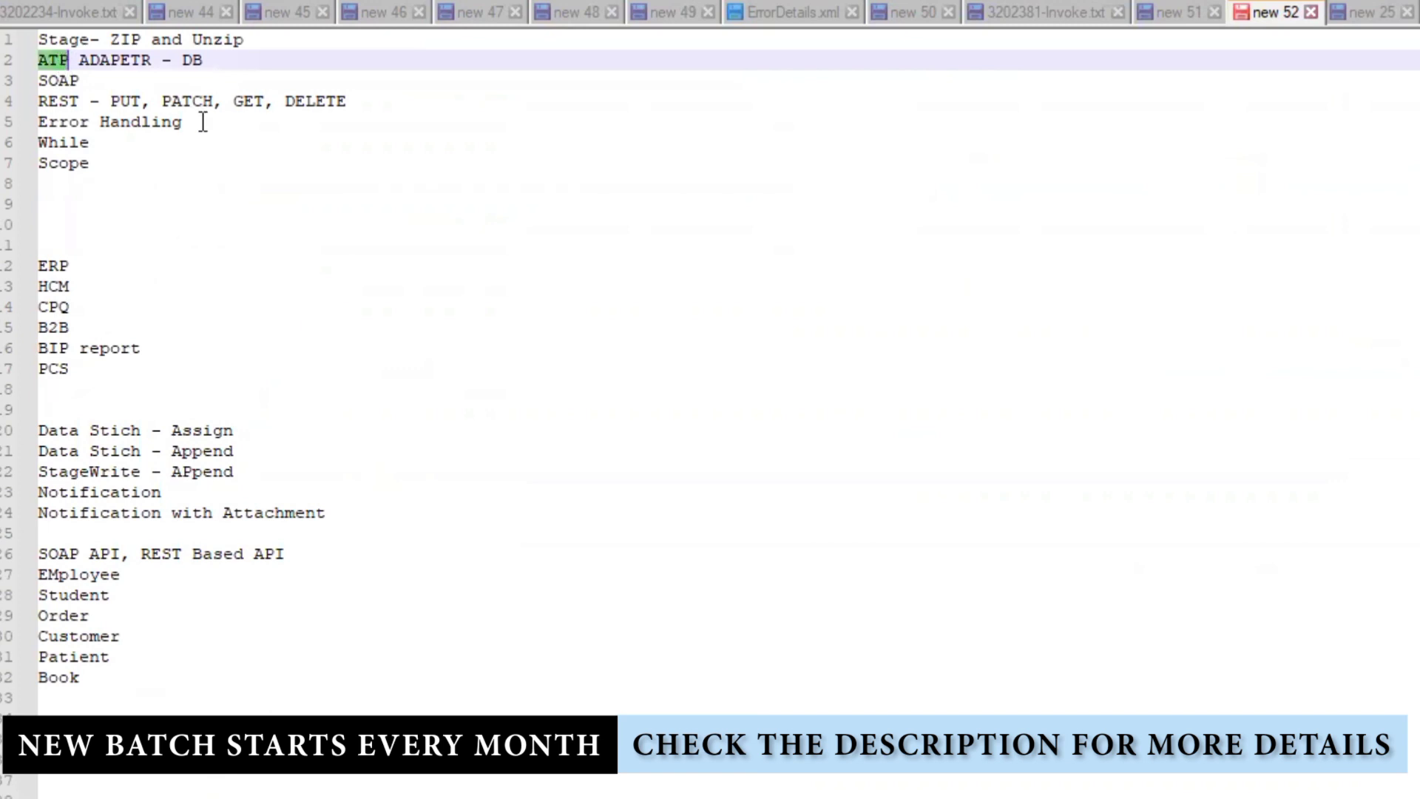
drag(111, 158, 38, 123)
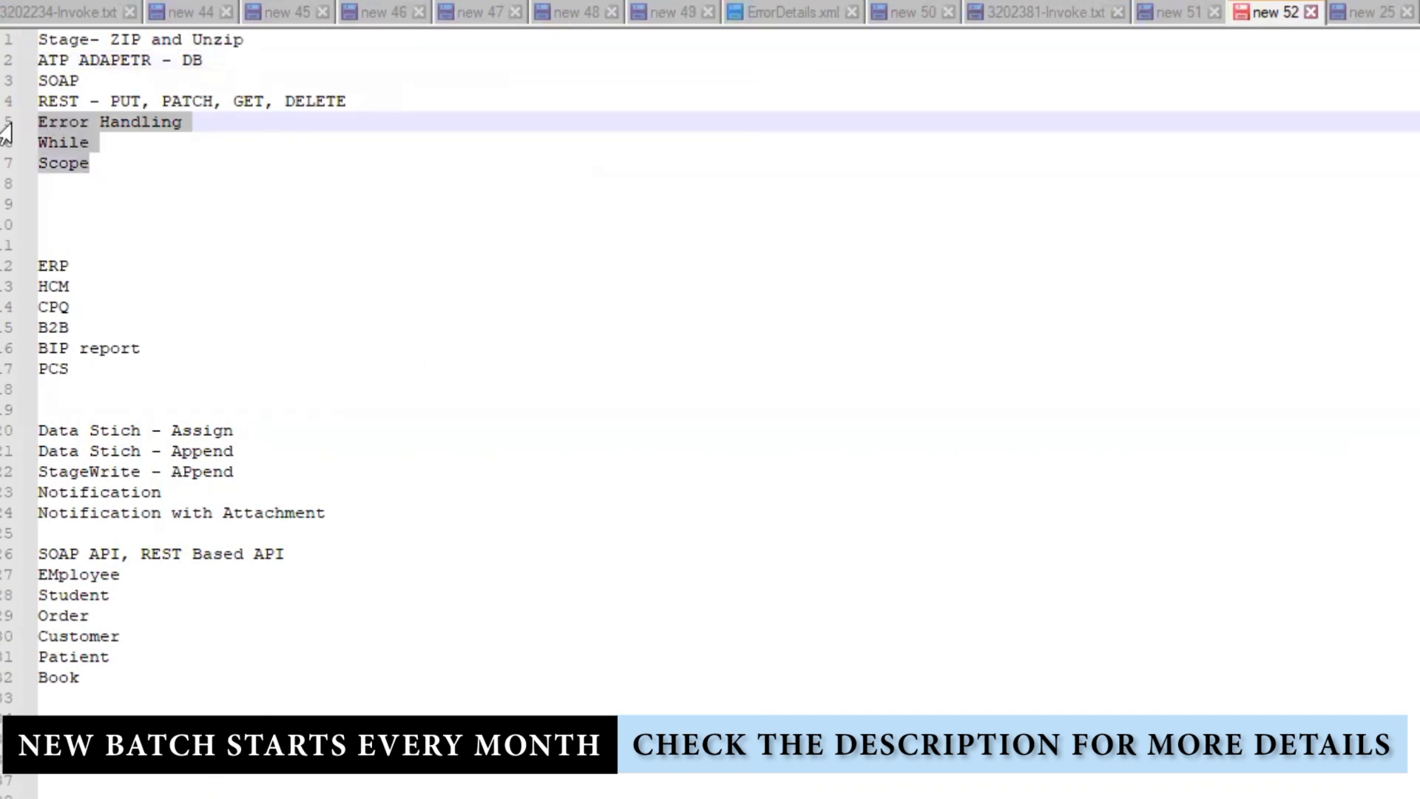
key(Delete)
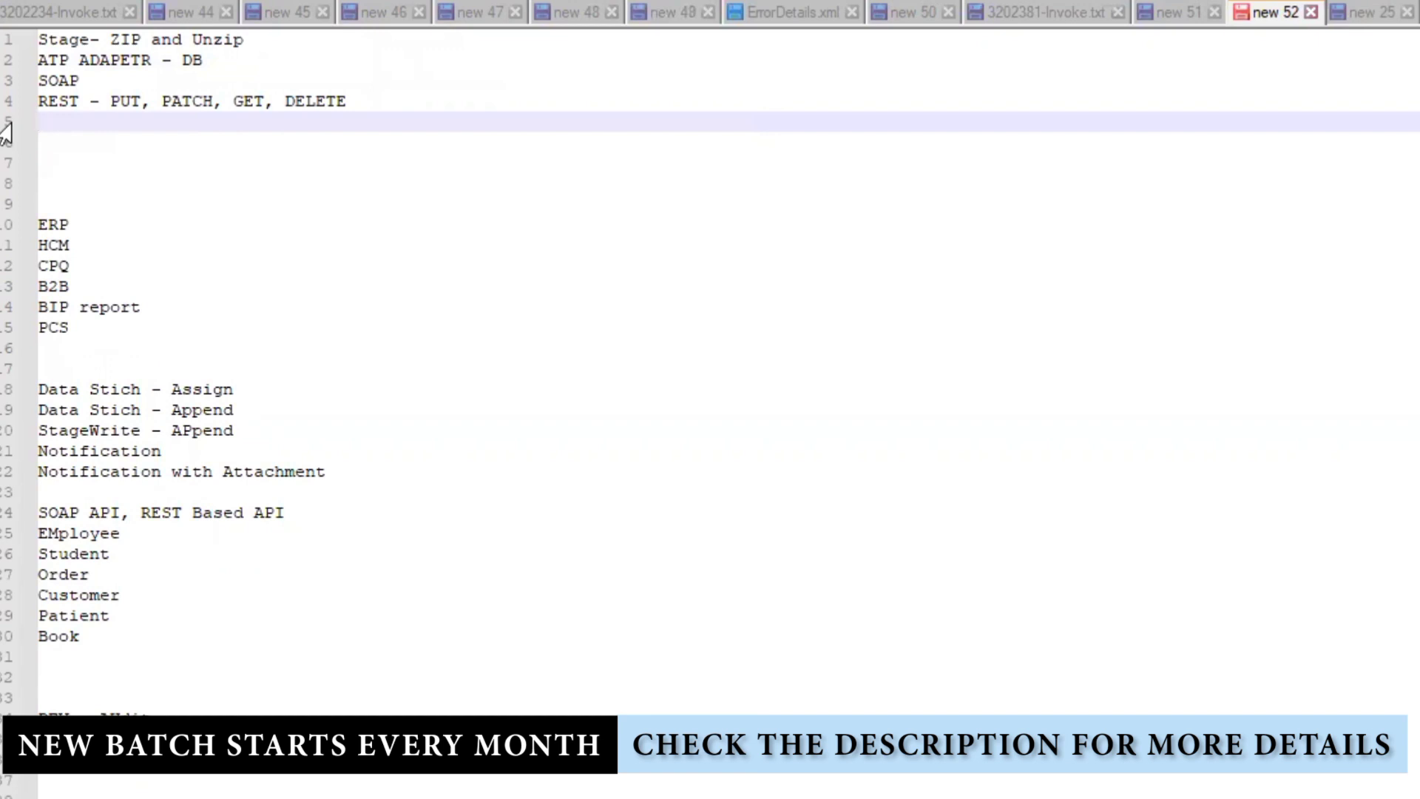
- Highlight the remaining topics from "Stage- ZIP and Unzip" to "REST - PUT, PATCH, GET, DELETE" for review, and clear the selection
drag(407, 115, 38, 40)
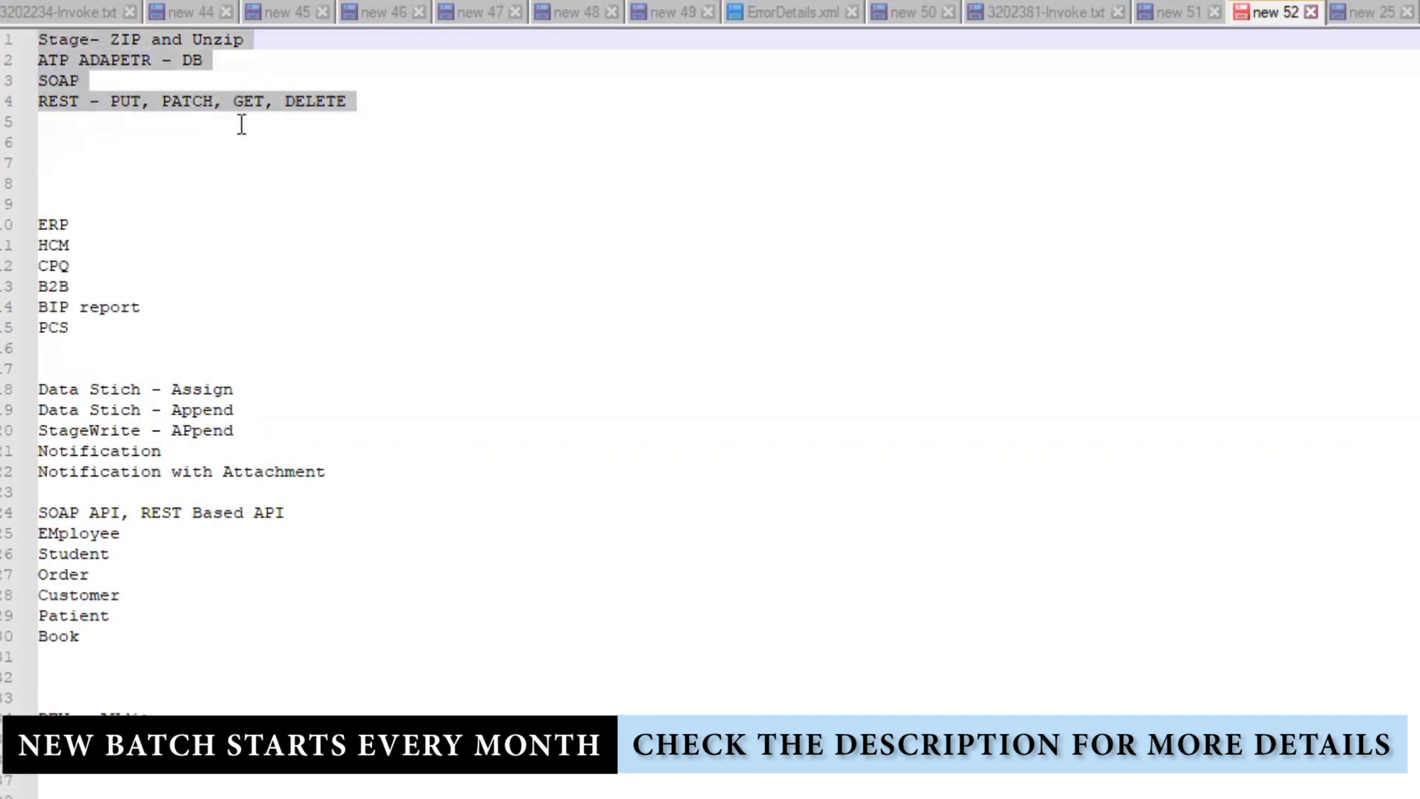
click(281, 146)
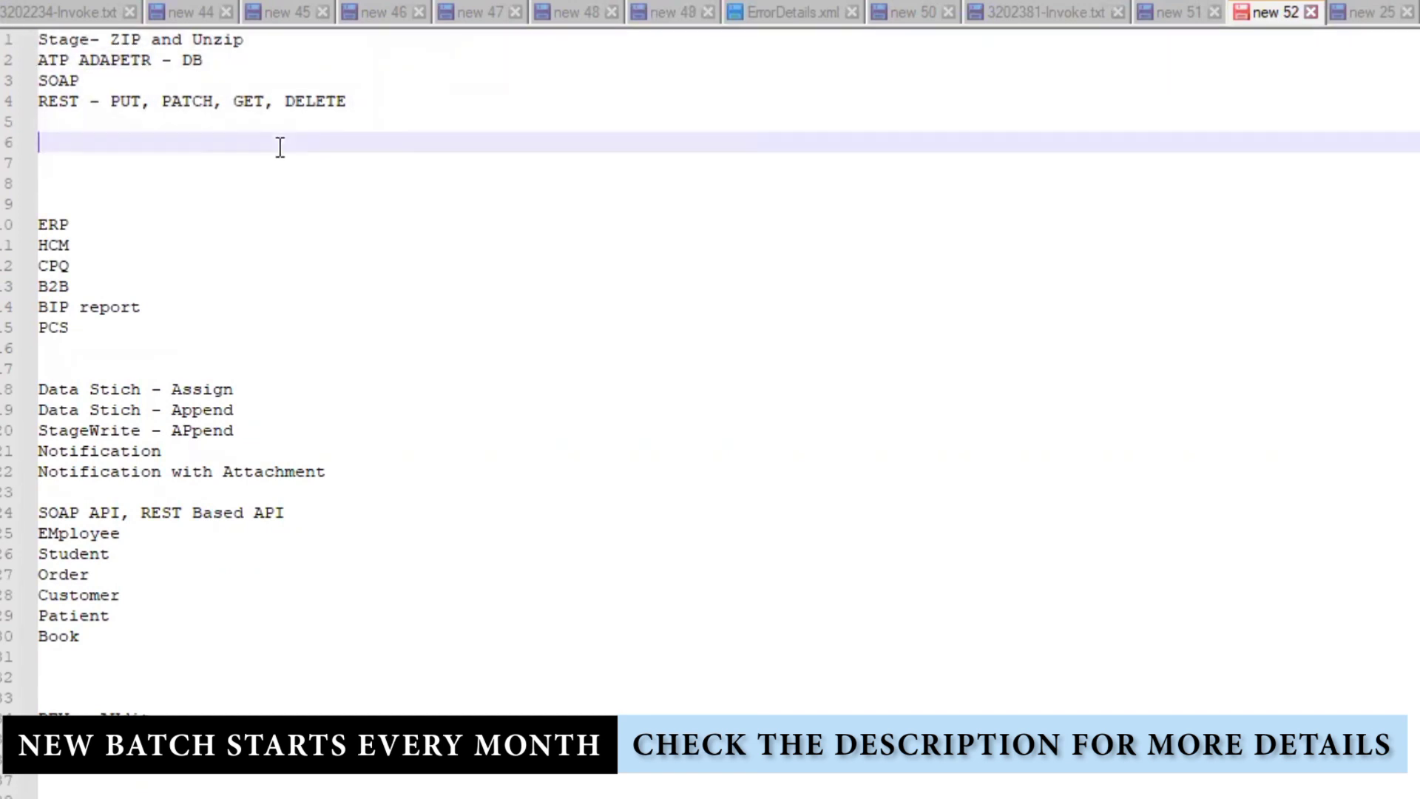
drag(352, 104, 39, 40)
click(426, 199)
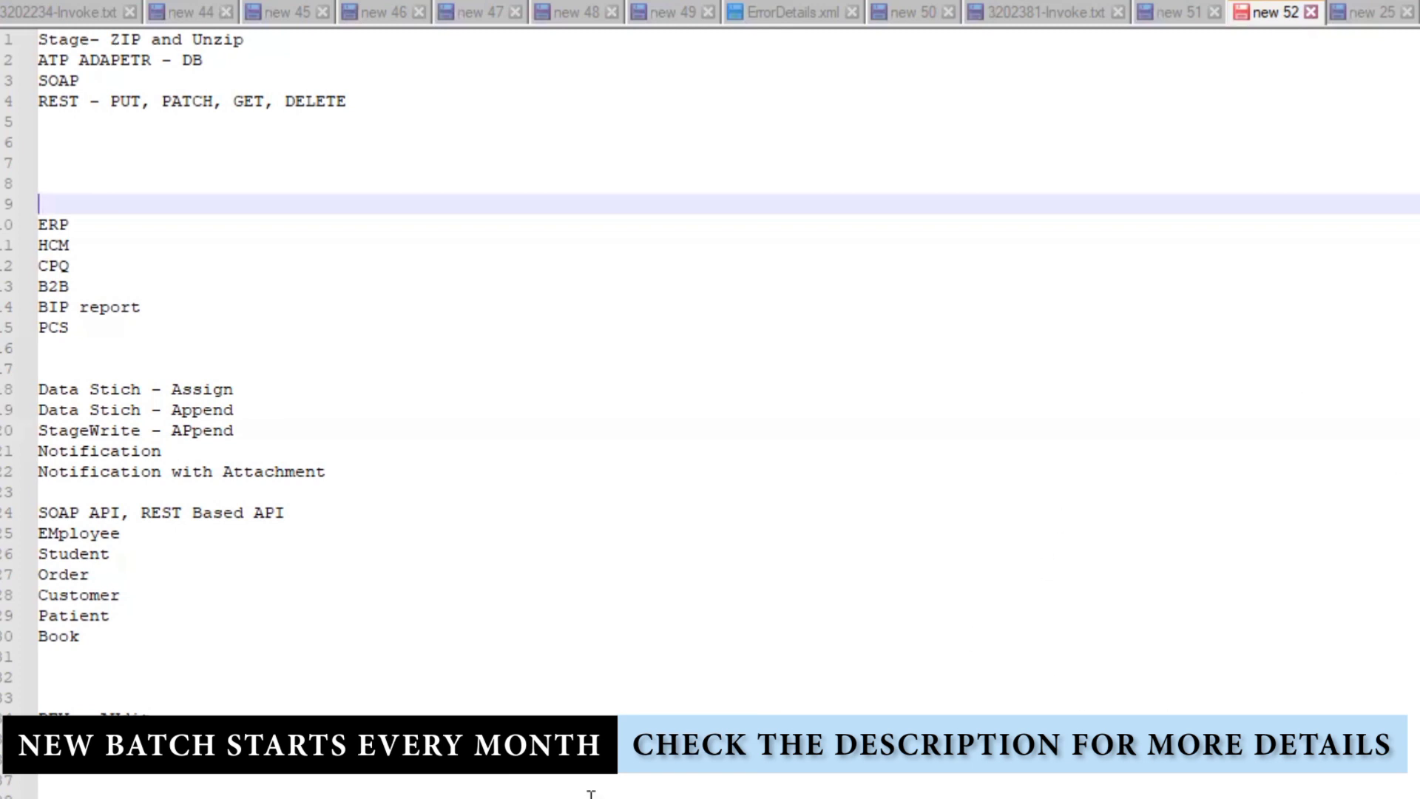
- Switch to Oracle Integration and go from instance tracking back to the list of integrations
mouse_move(688, 784)
click(836, 692)
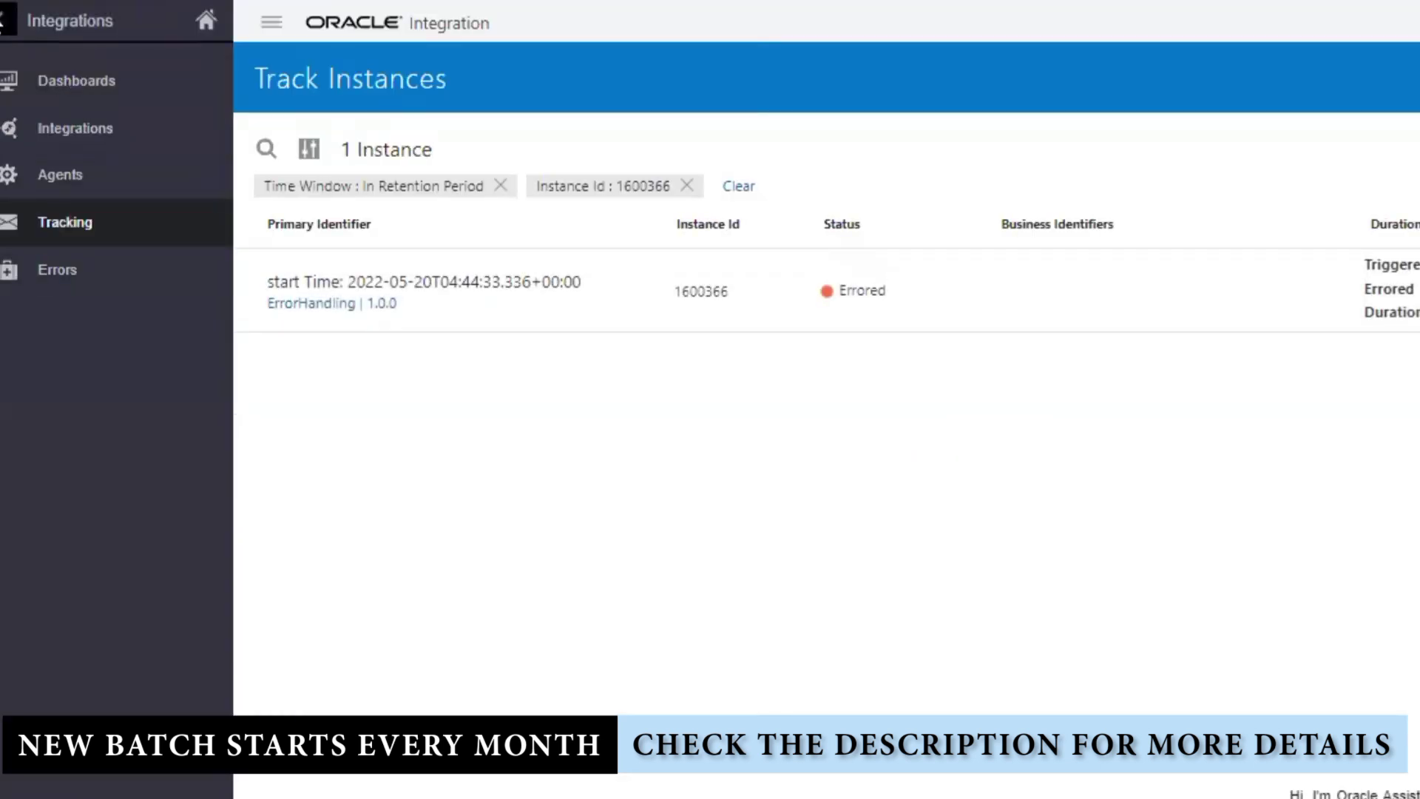
click(3, 21)
click(3, 21)
click(142, 222)
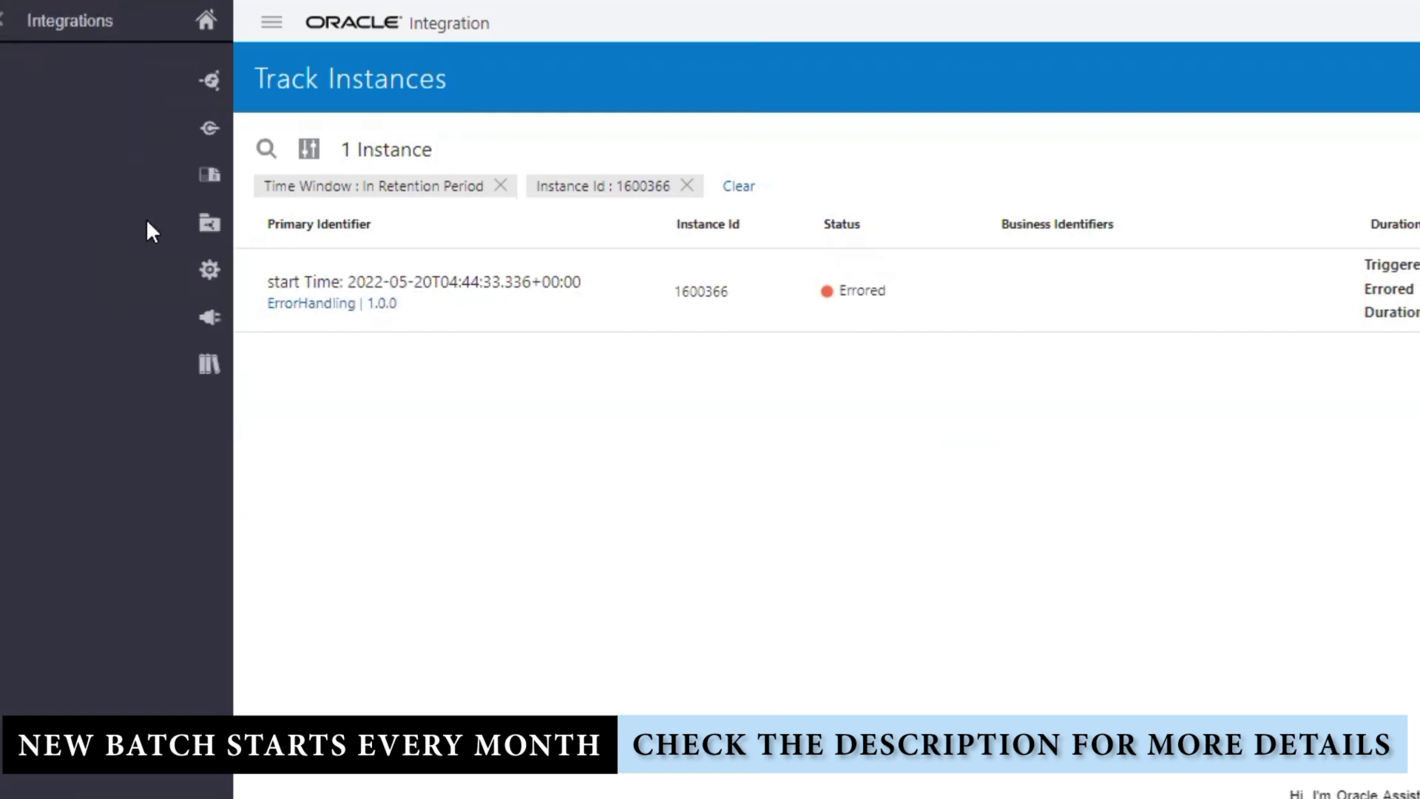
click(96, 91)
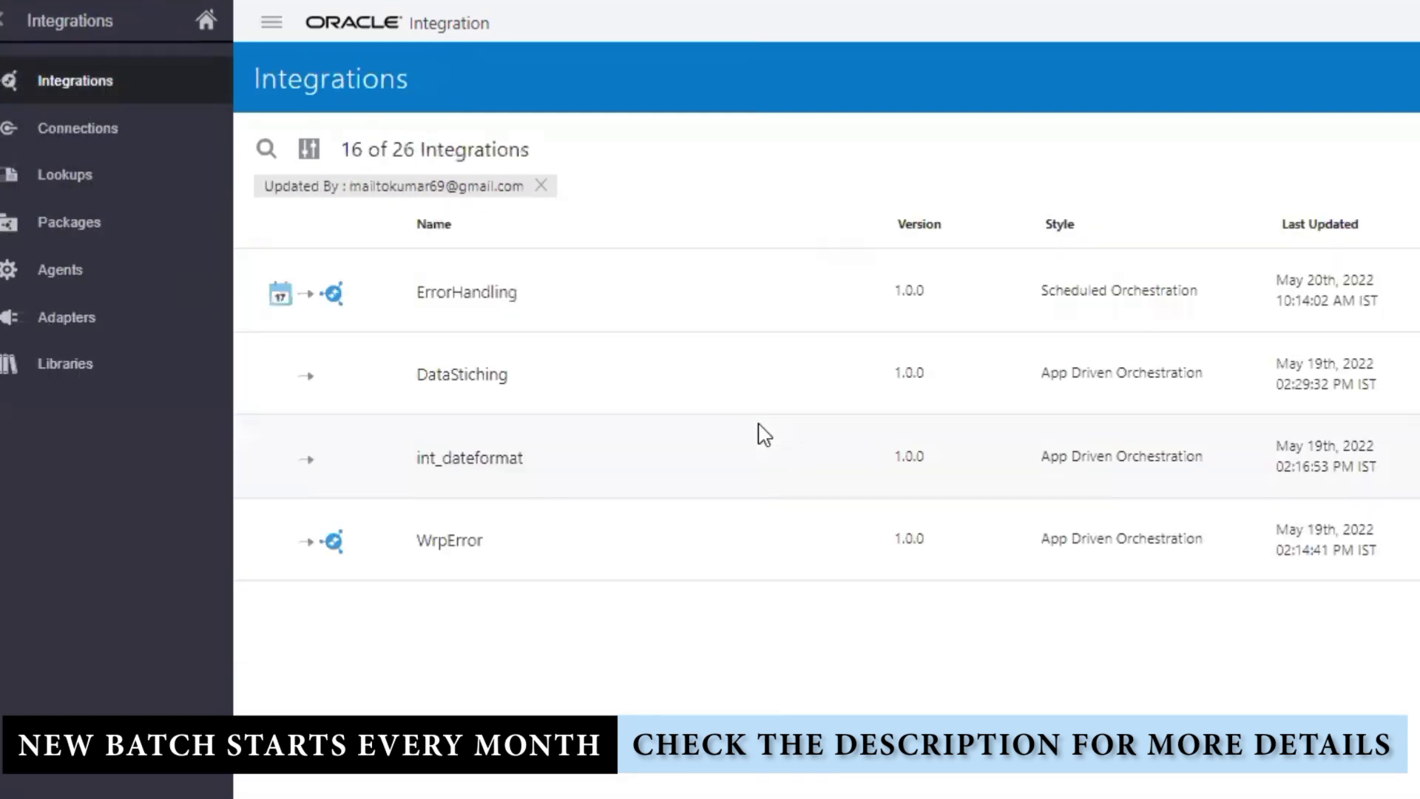
- Deactivate the ErrorHandling (1.0) integration
scroll(761, 434, down, 1)
scroll(1245, 443, up, 1)
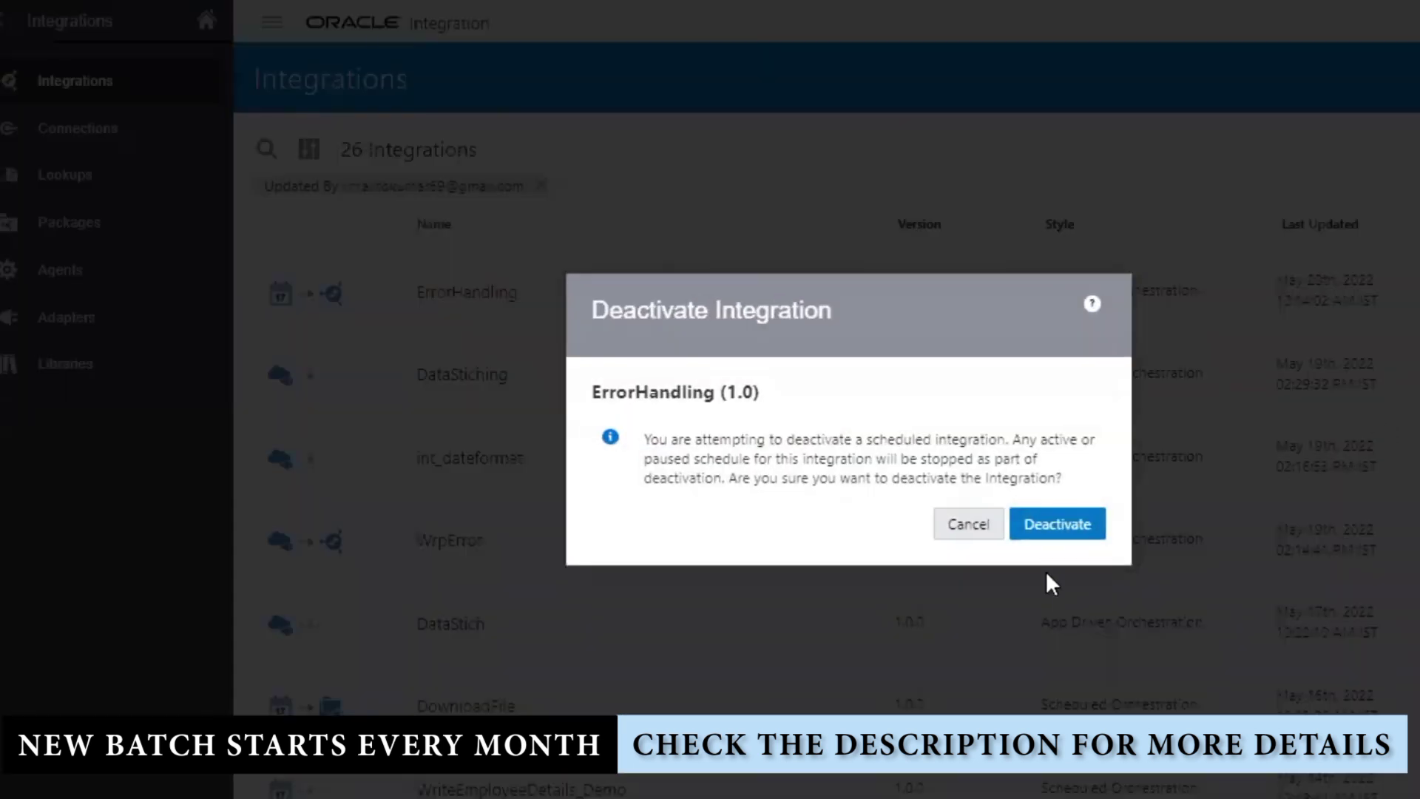
click(1072, 533)
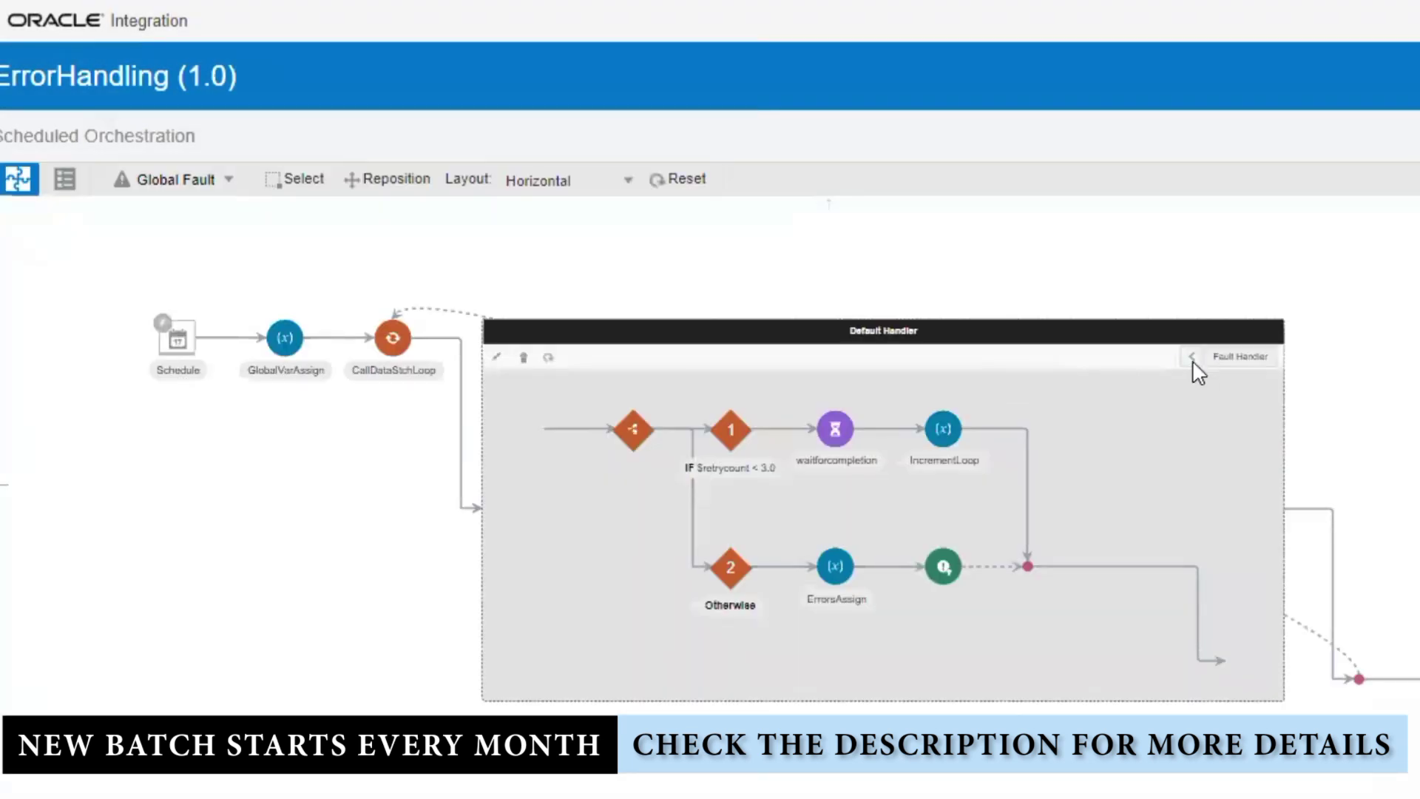
- In the ErrorHandling flow, add an APIInvocationError fault handler for CallDataStich to the data stitch scope and open the handler
click(1191, 356)
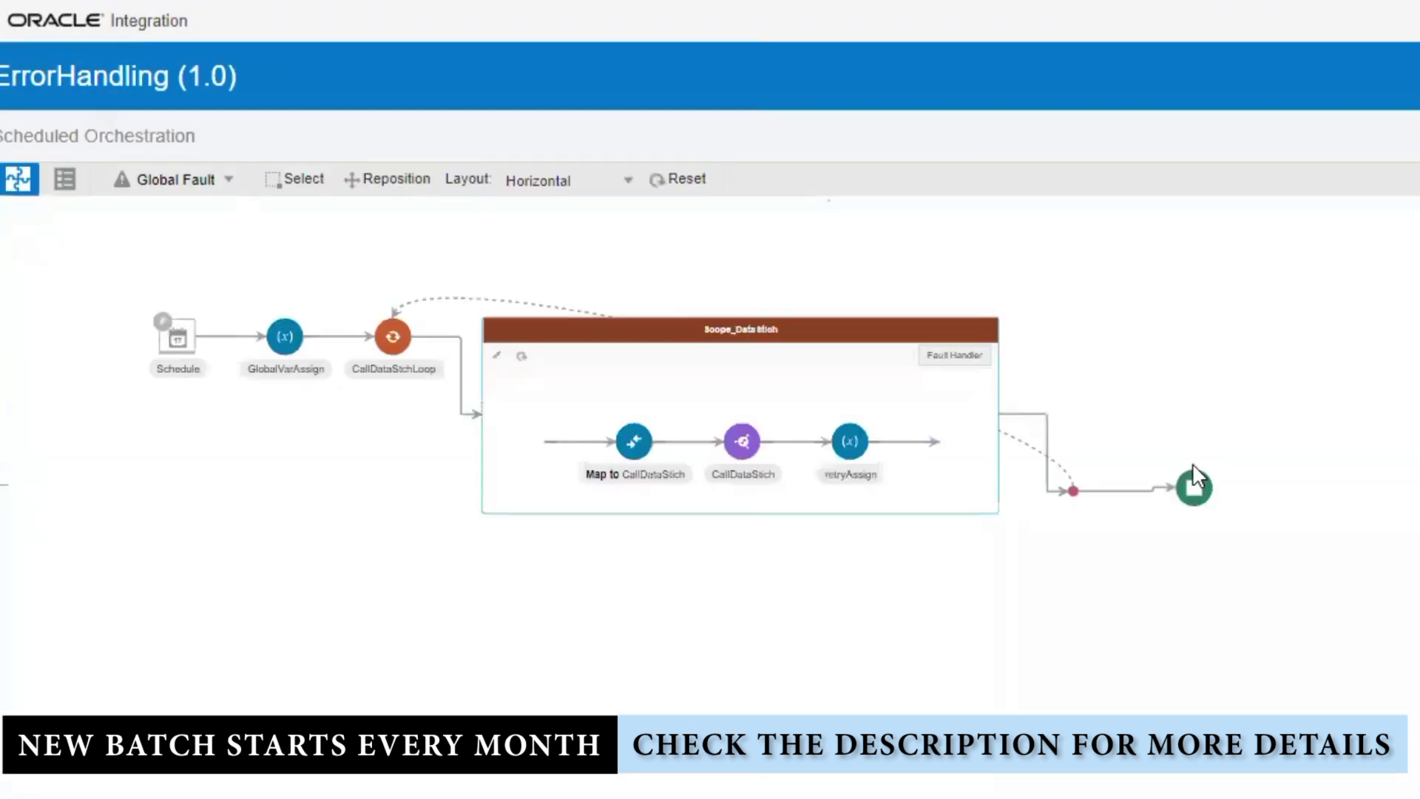
click(954, 356)
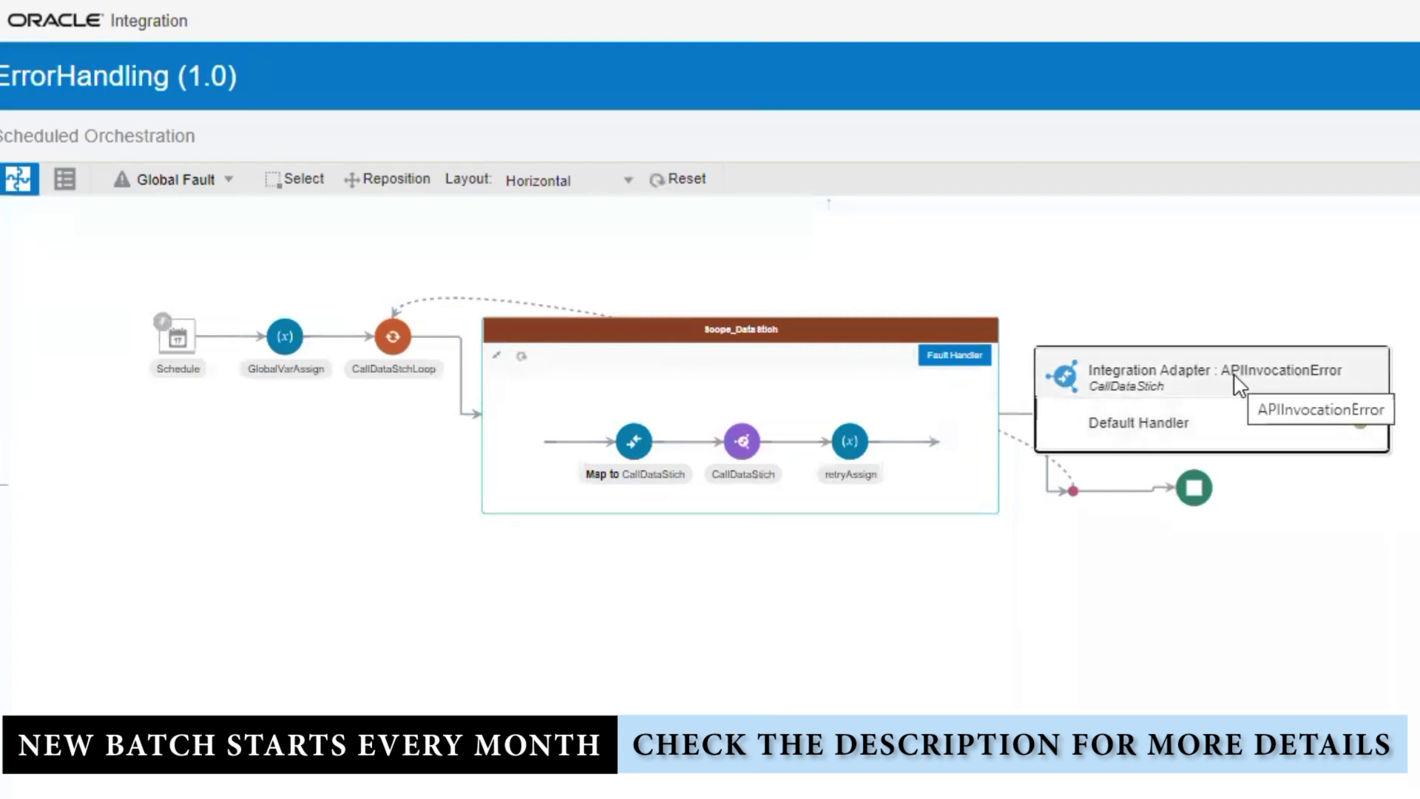
click(1179, 389)
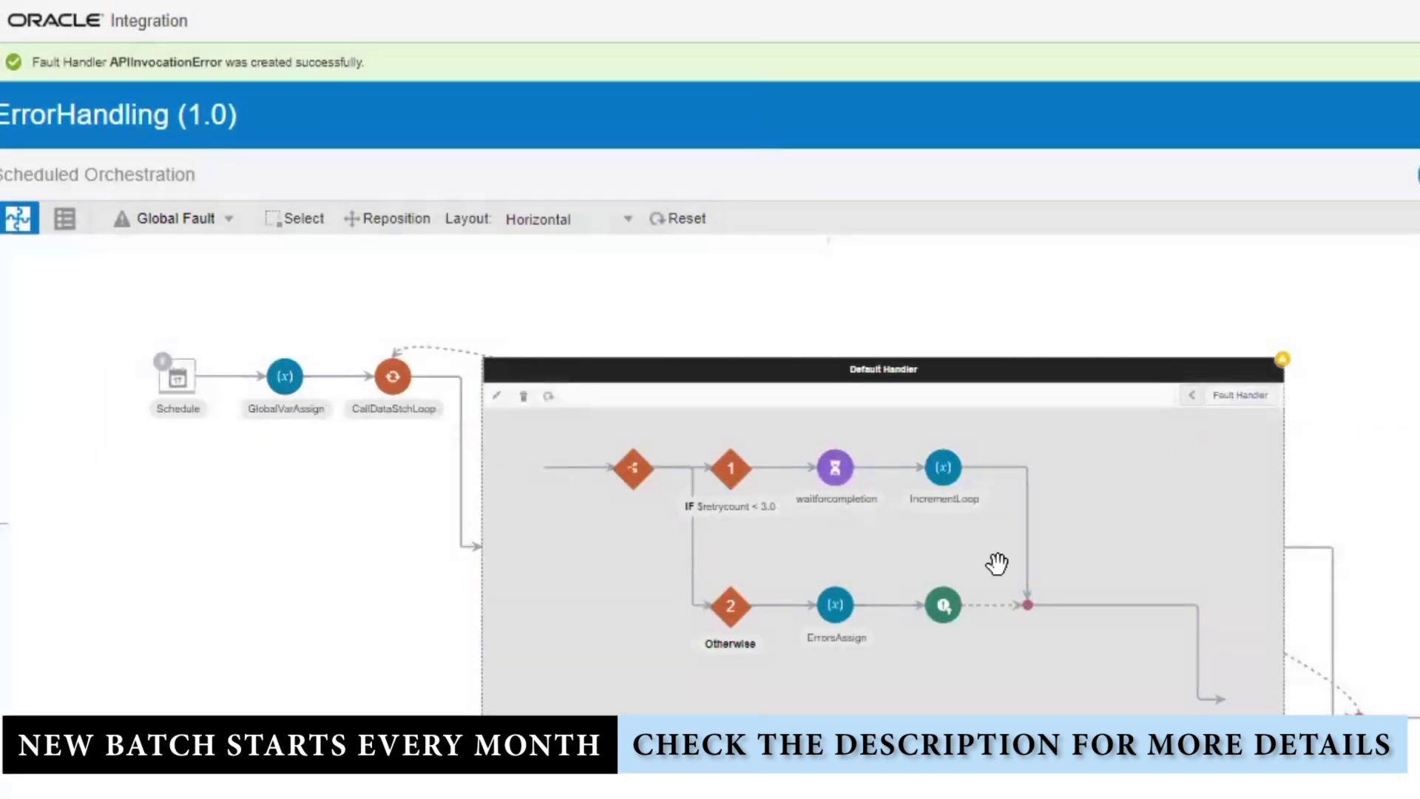
click(1242, 394)
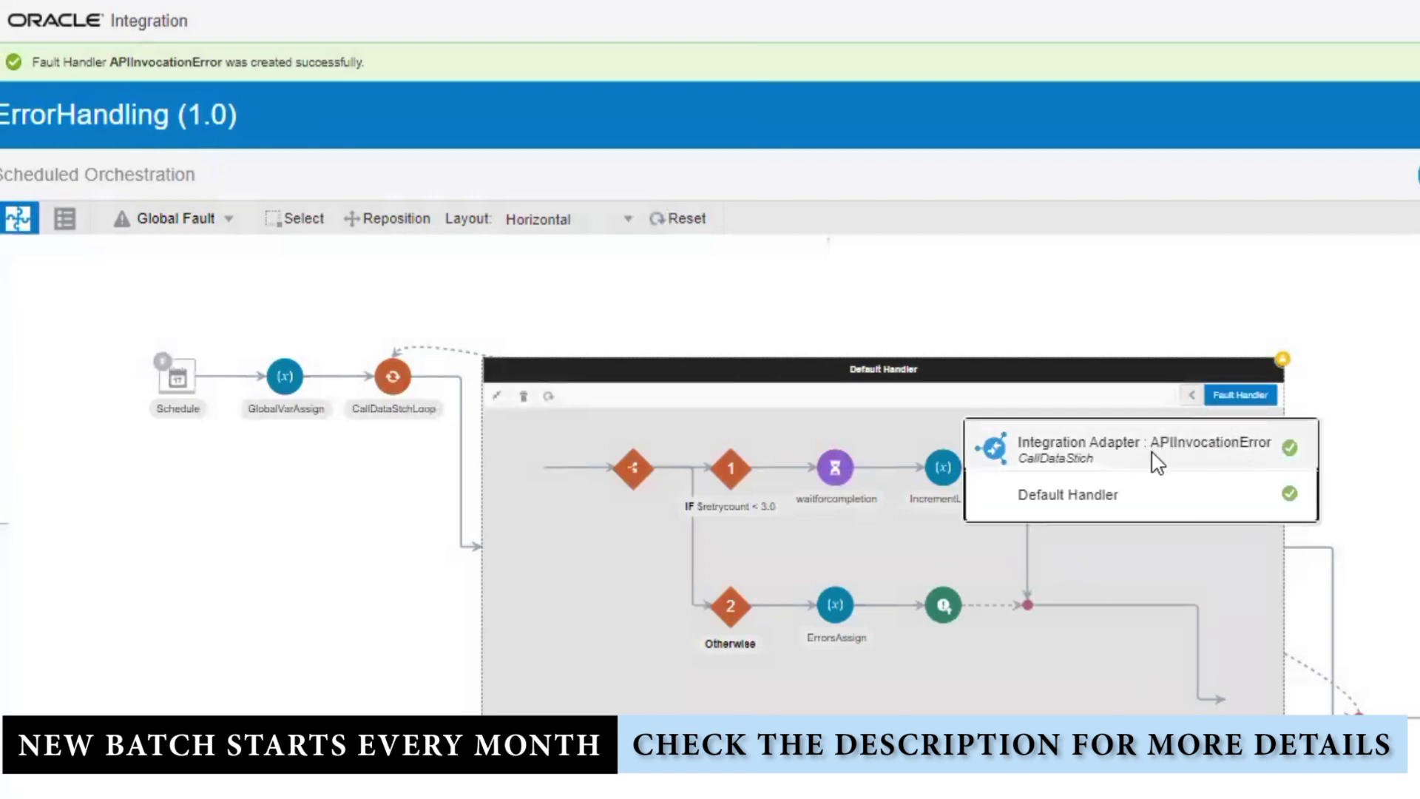
click(1156, 448)
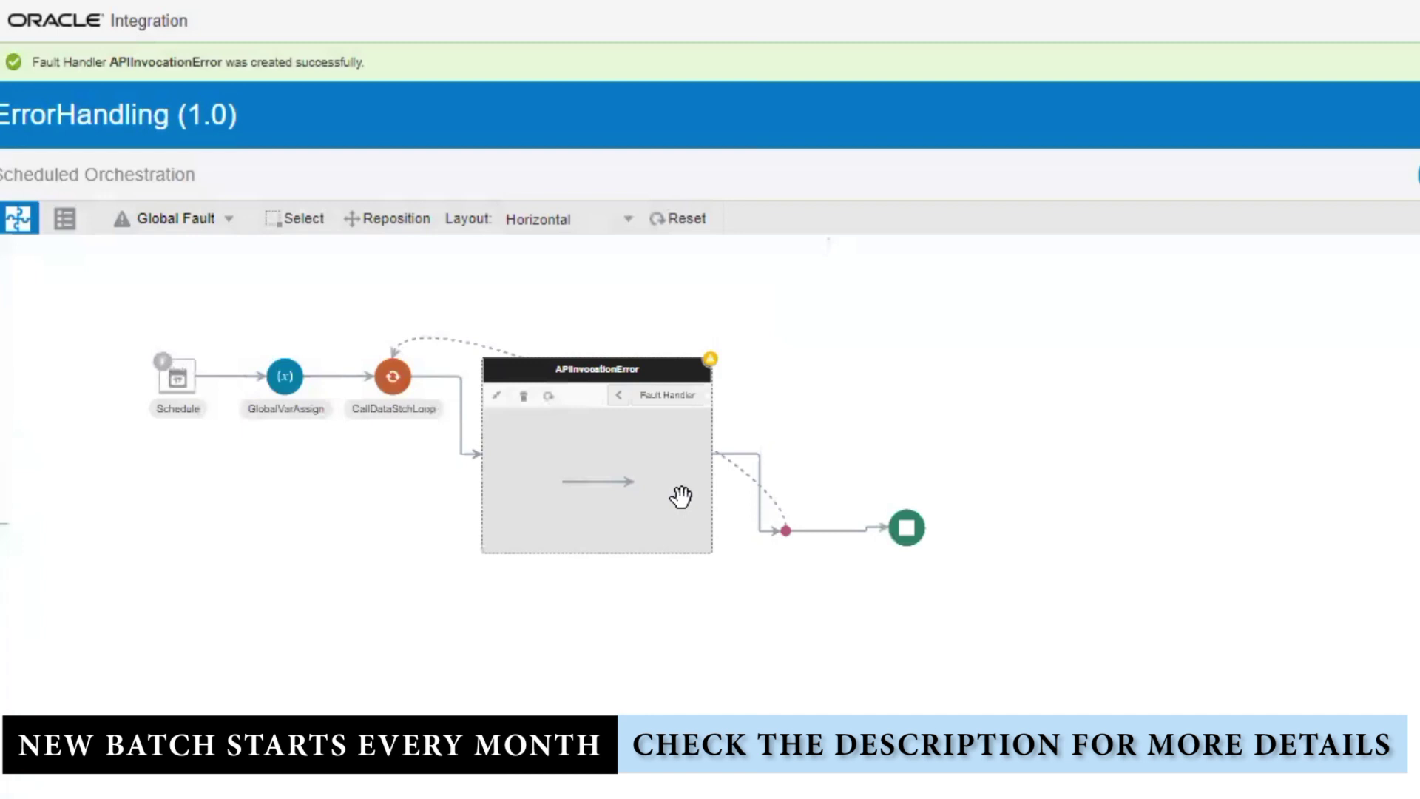
- Delete the APIInvocationError fault handler from the scope
click(523, 398)
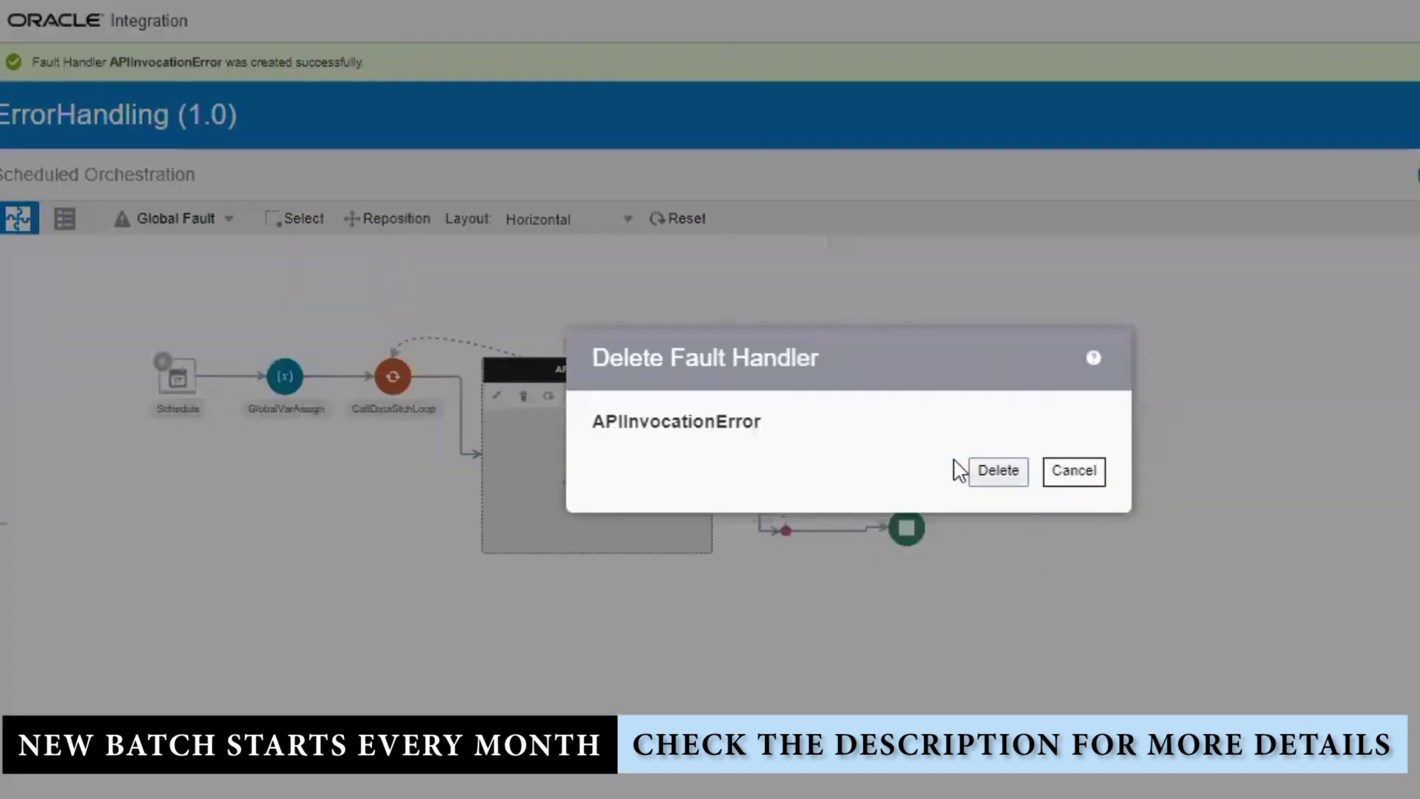
click(978, 477)
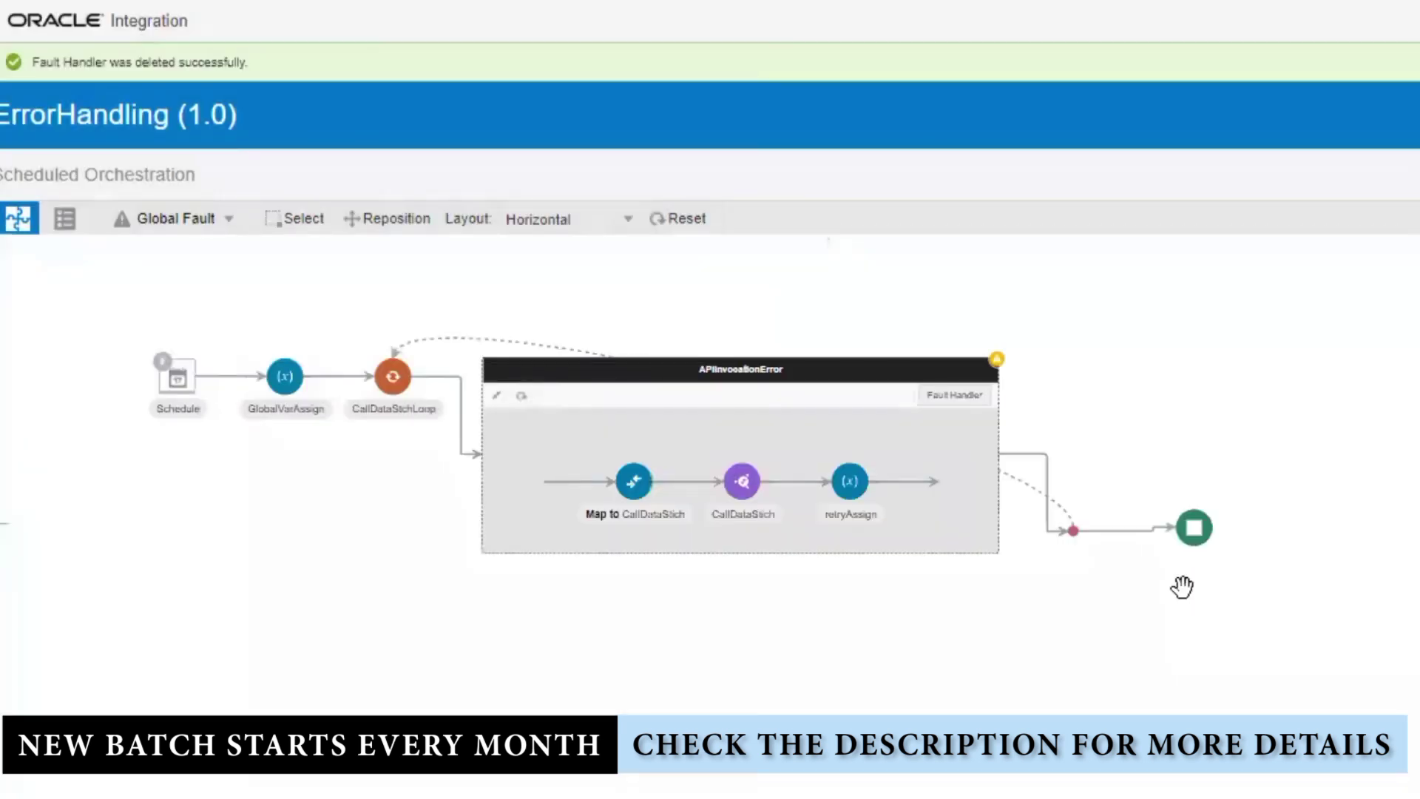